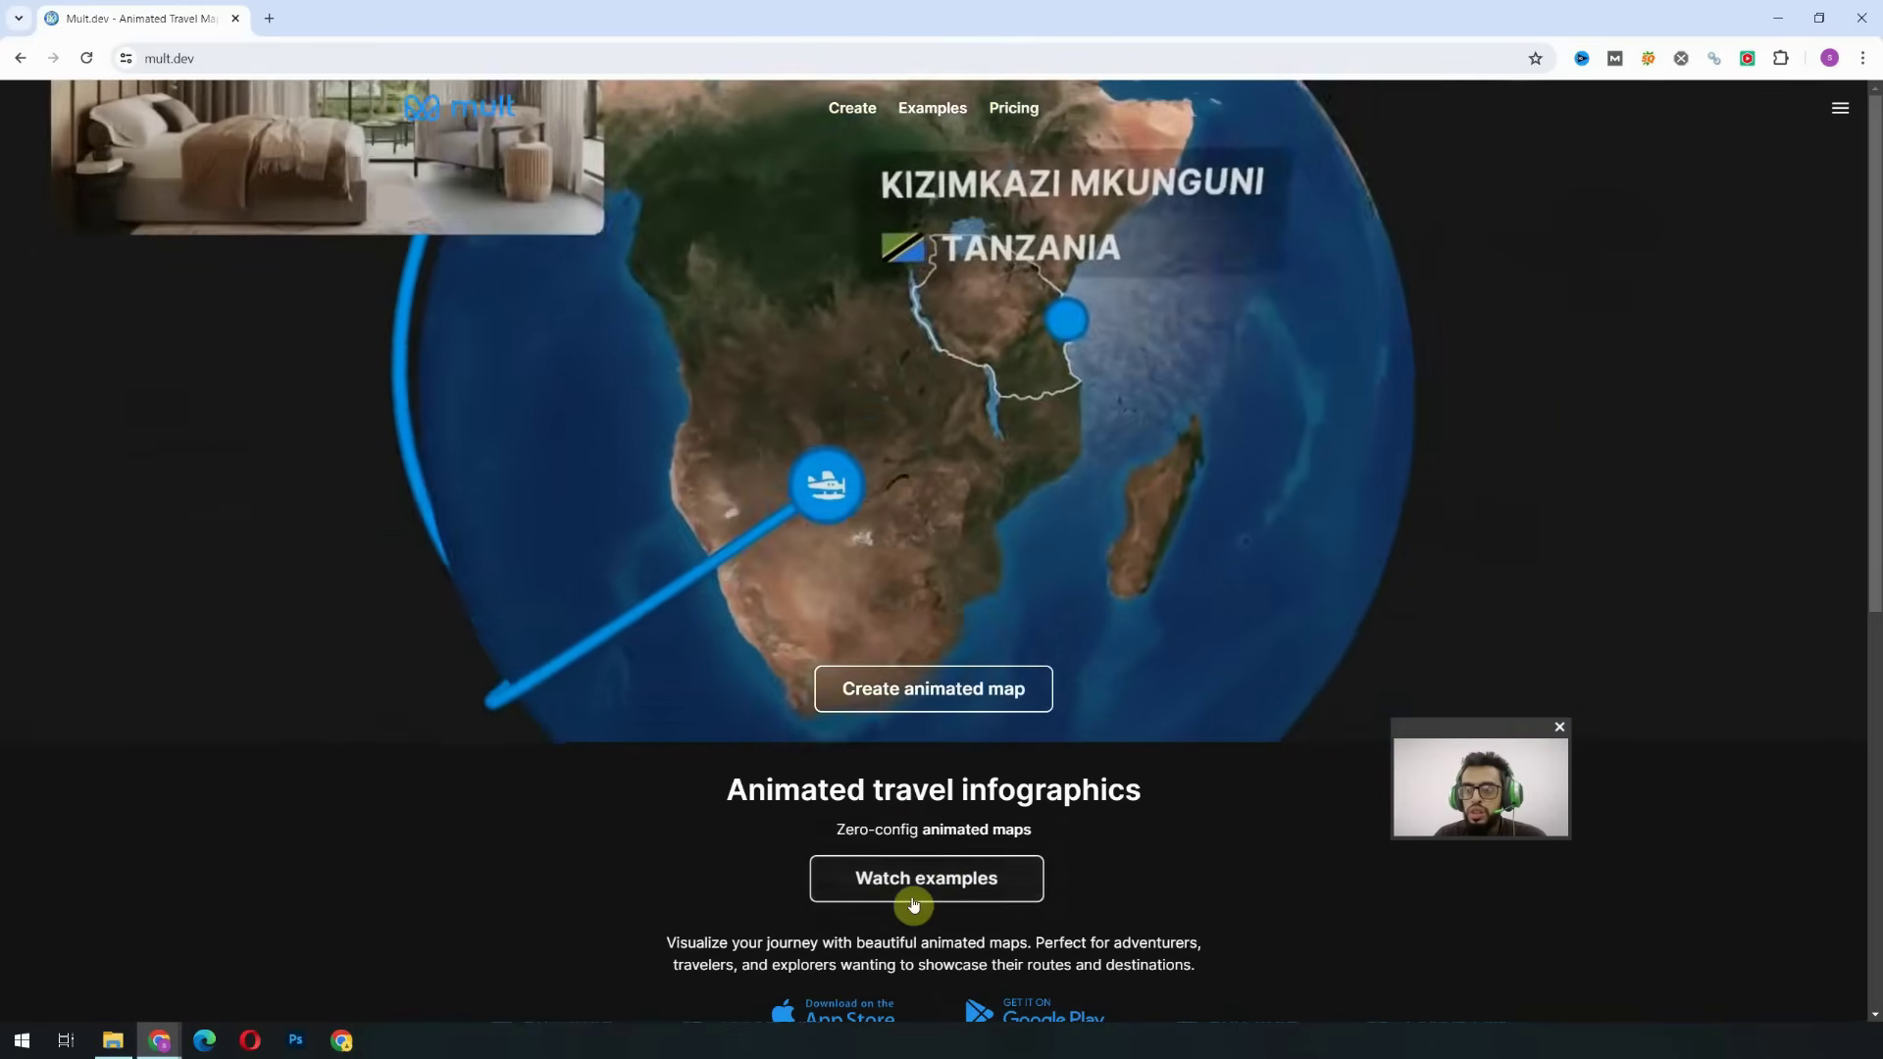
Step: Open the Mult.dev travel-map studio with Create animated map
{"action": "scroll", "coordinate": [922, 888], "scroll_direction": "down", "scroll_amount": 2}
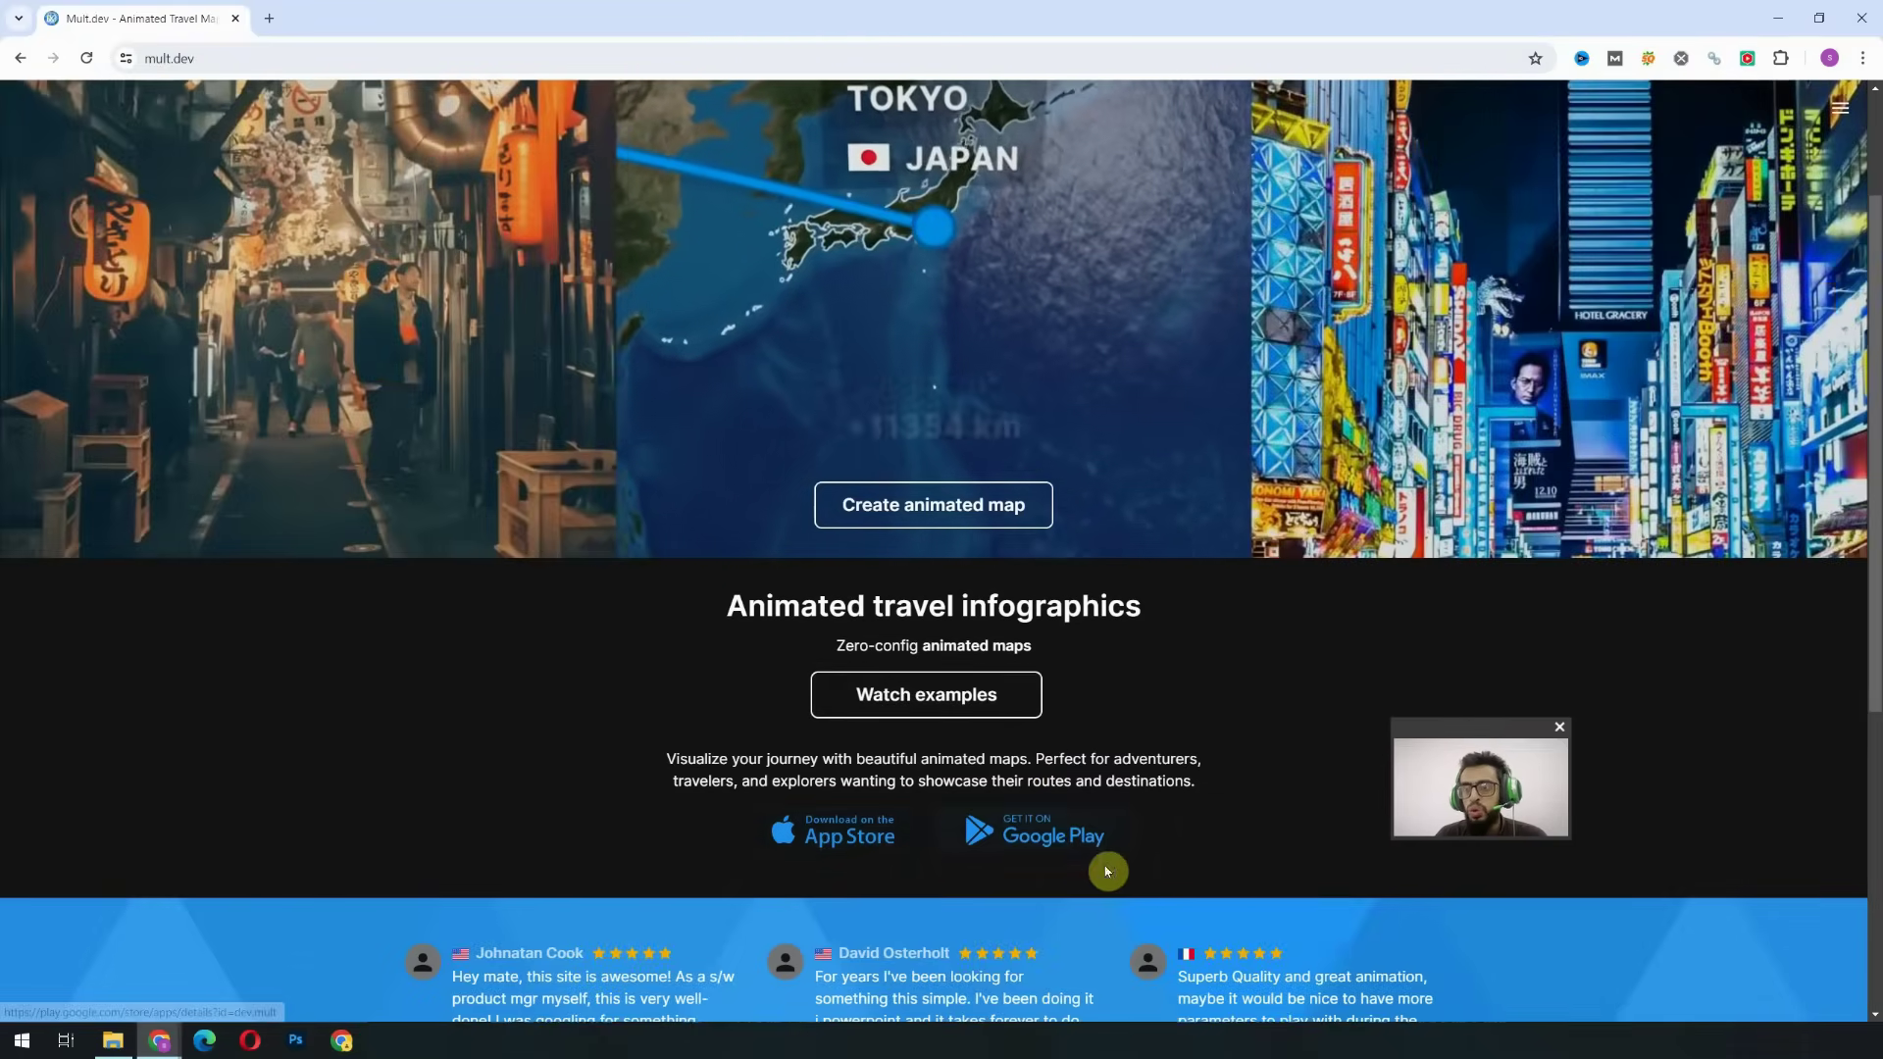
{"action": "scroll", "coordinate": [996, 808], "scroll_direction": "down", "scroll_amount": 3}
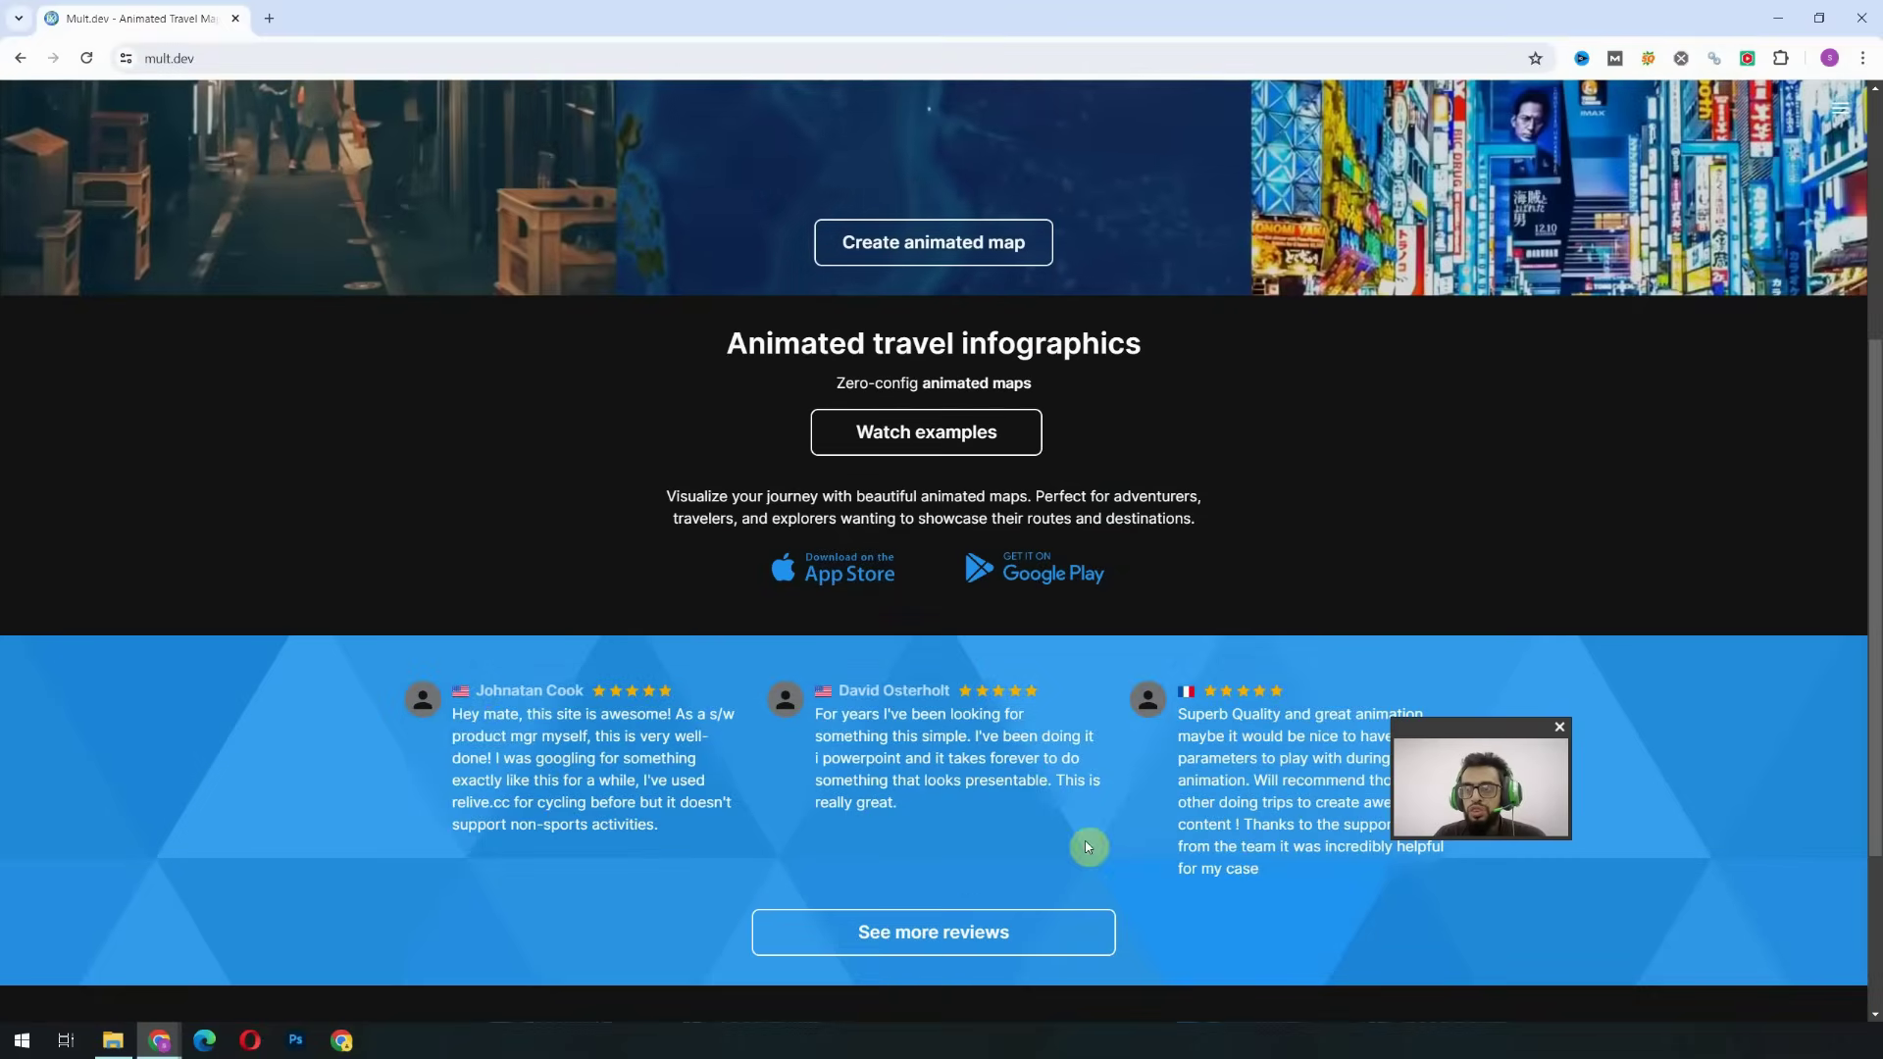
{"action": "scroll", "coordinate": [857, 726], "scroll_direction": "up", "scroll_amount": 4}
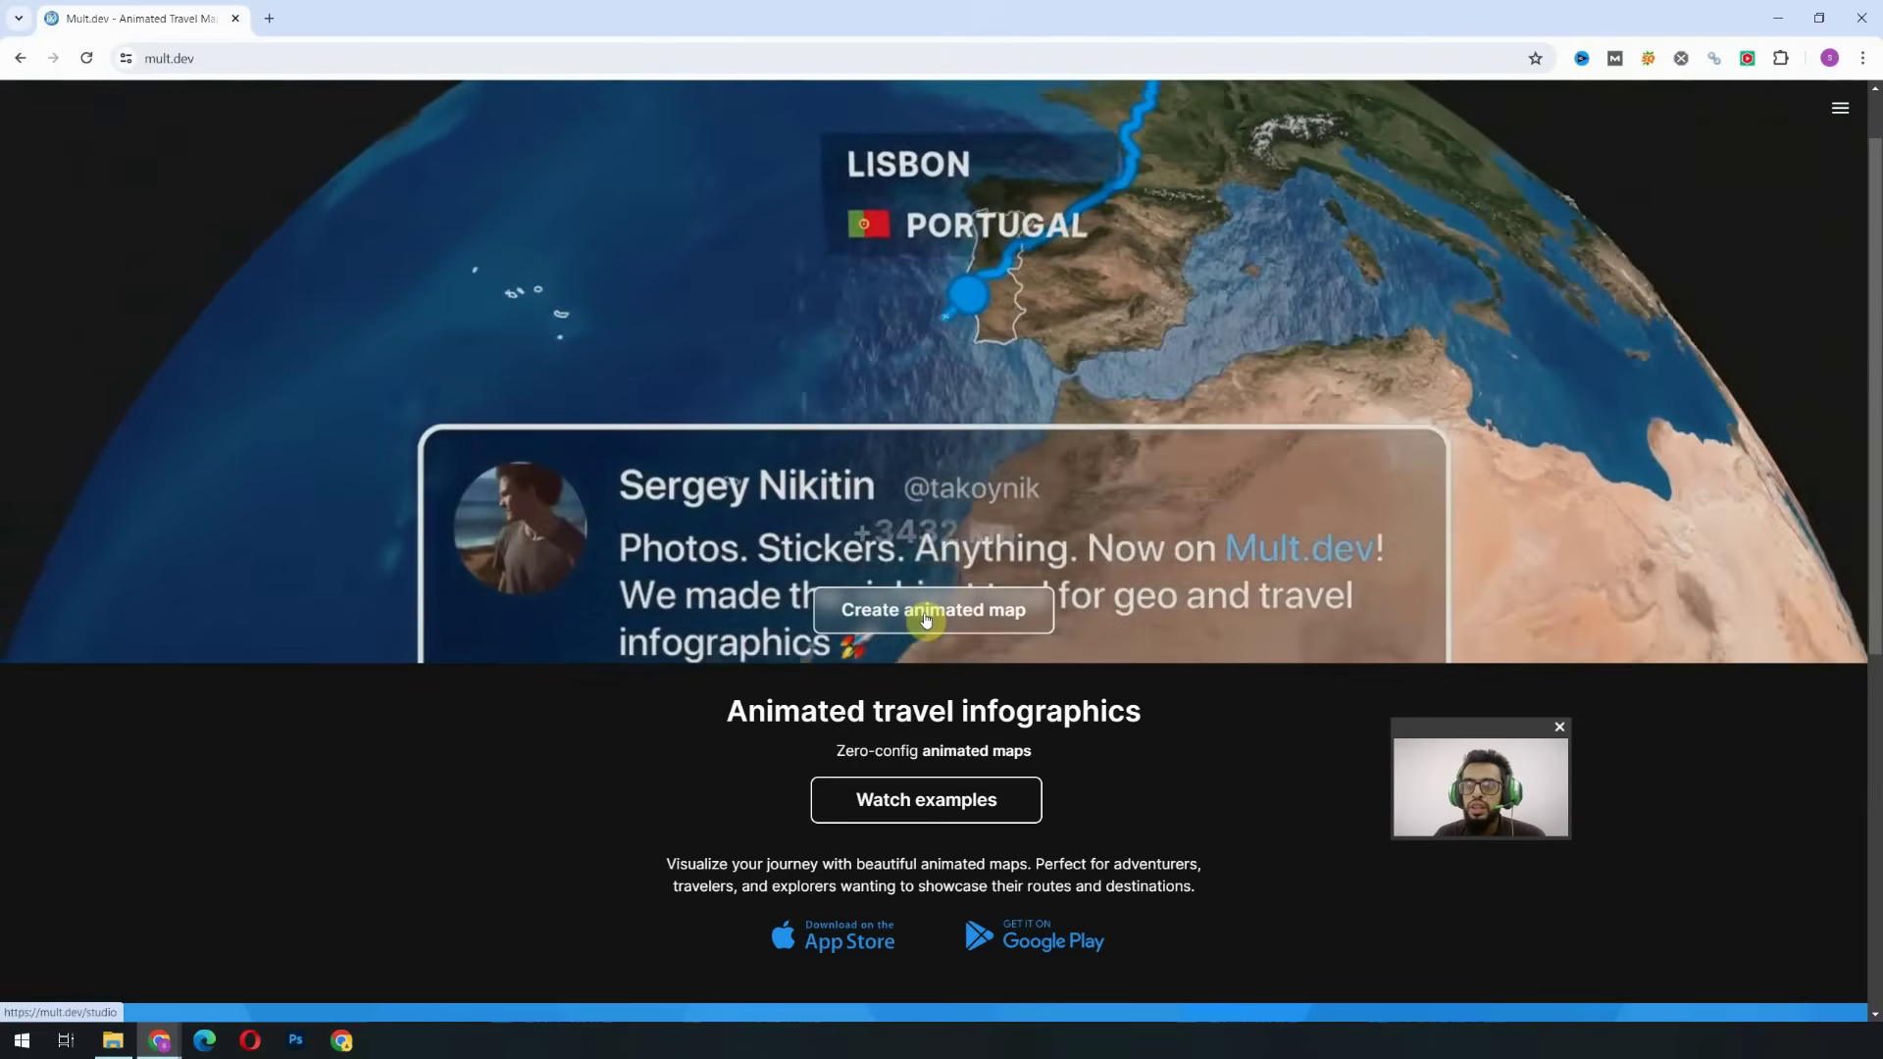
{"action": "left_click", "coordinate": [926, 614]}
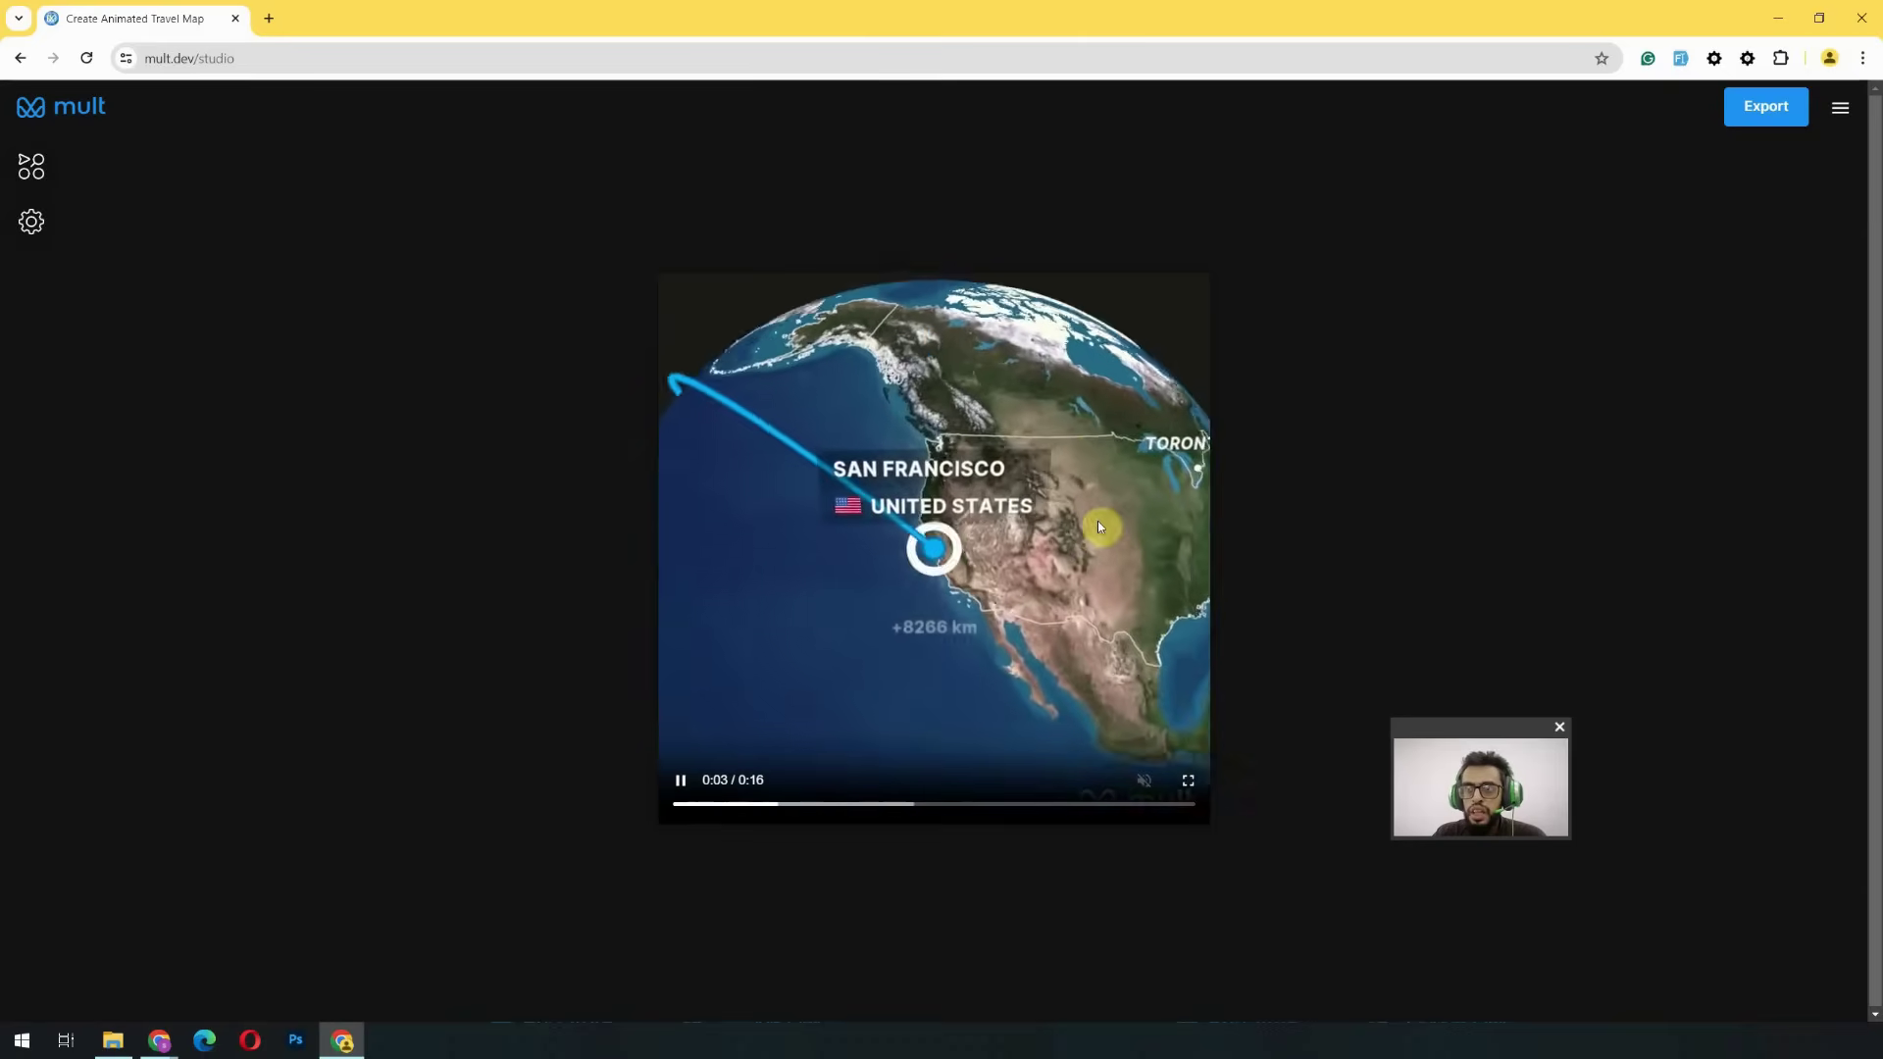
Step: Browse the sample route's stops and play its preview ending at Antananarivo, Madagascar
{"action": "left_click", "coordinate": [32, 173]}
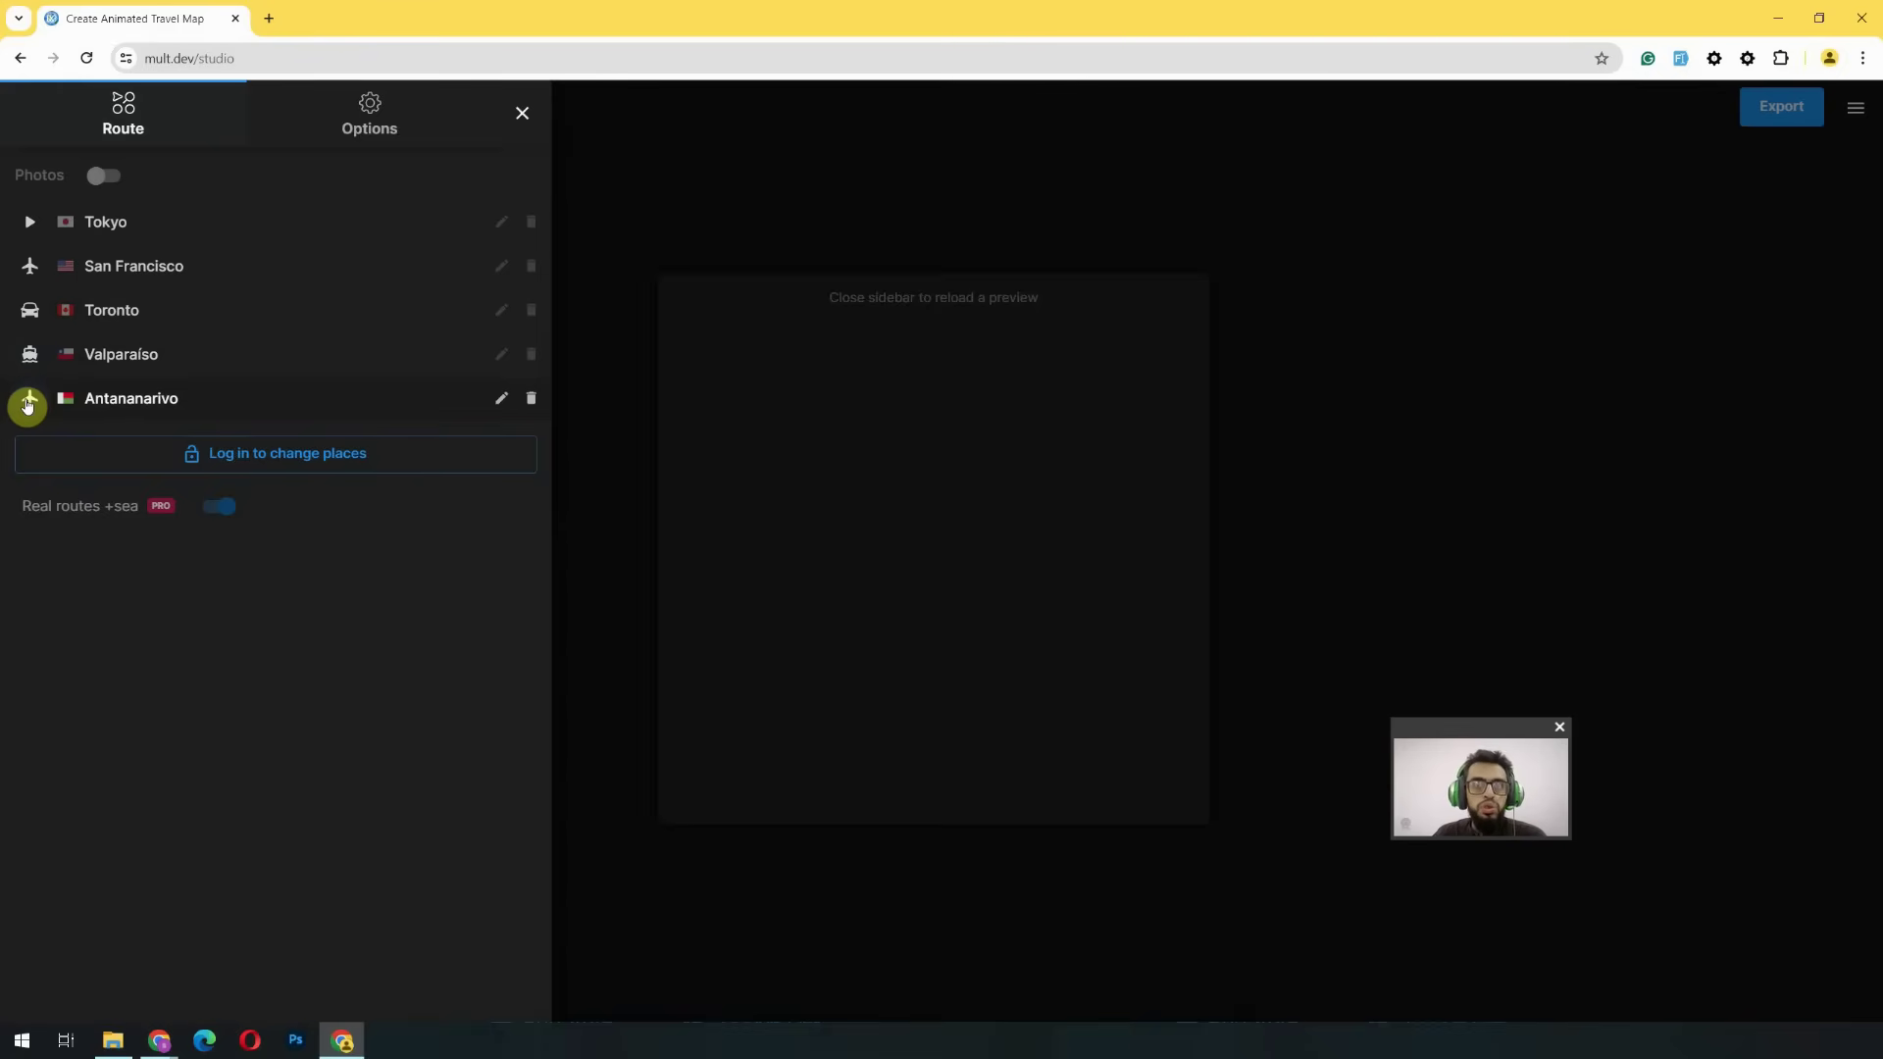
{"action": "left_click", "coordinate": [612, 385]}
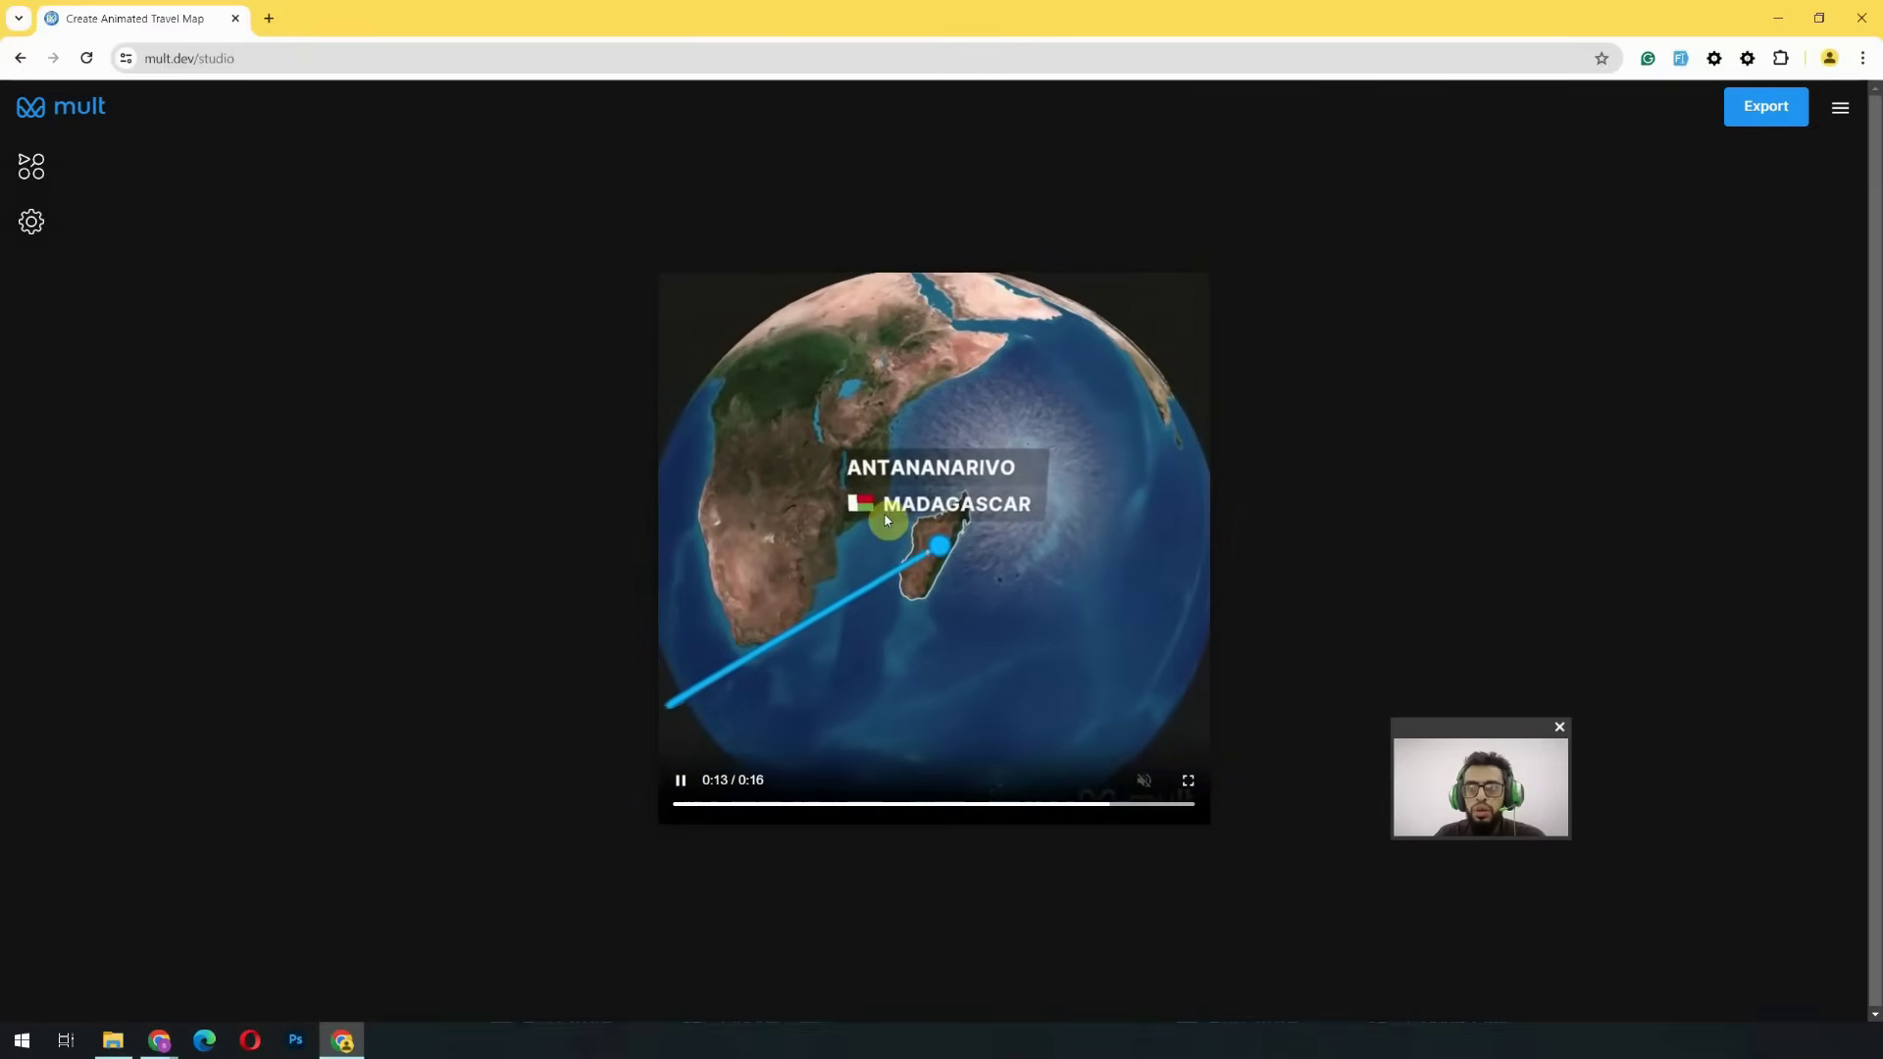
{"action": "left_click", "coordinate": [32, 167]}
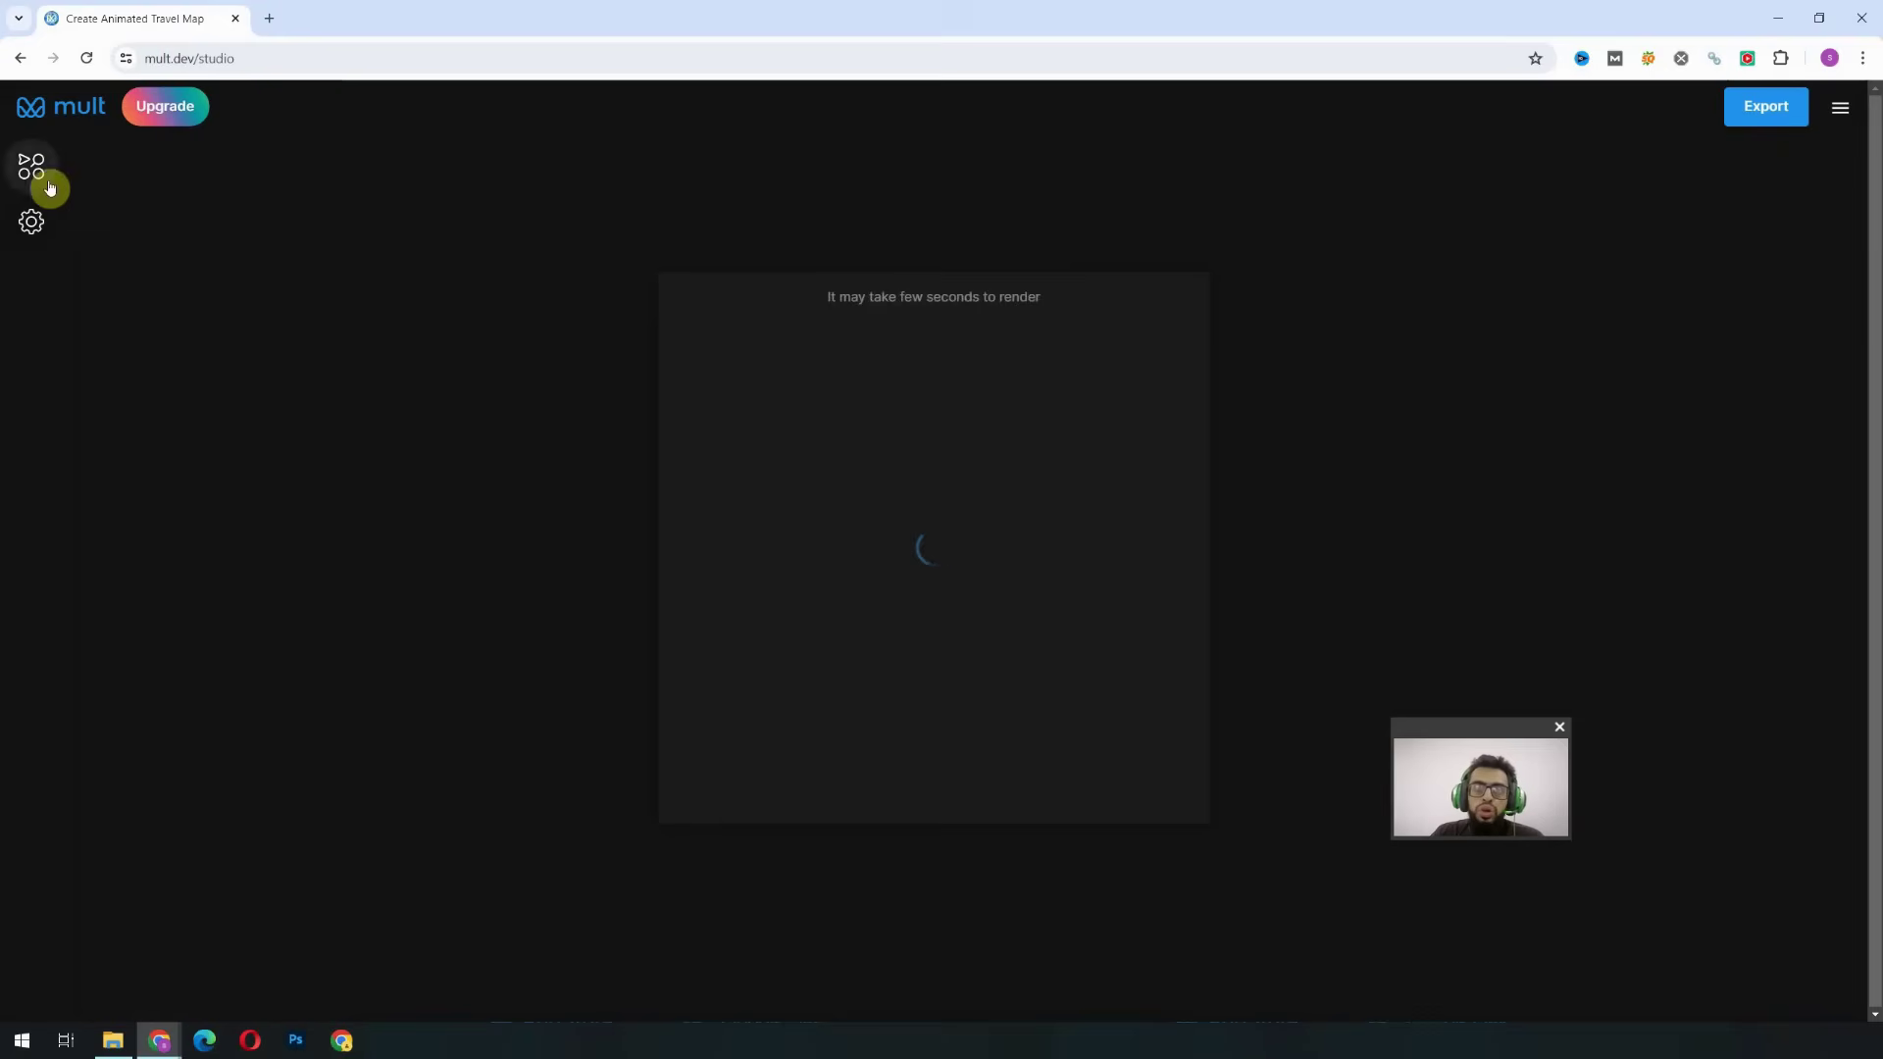
Step: Create a New York to Dubai route and preview the animation, pausing at Dubai
{"action": "left_click", "coordinate": [32, 169]}
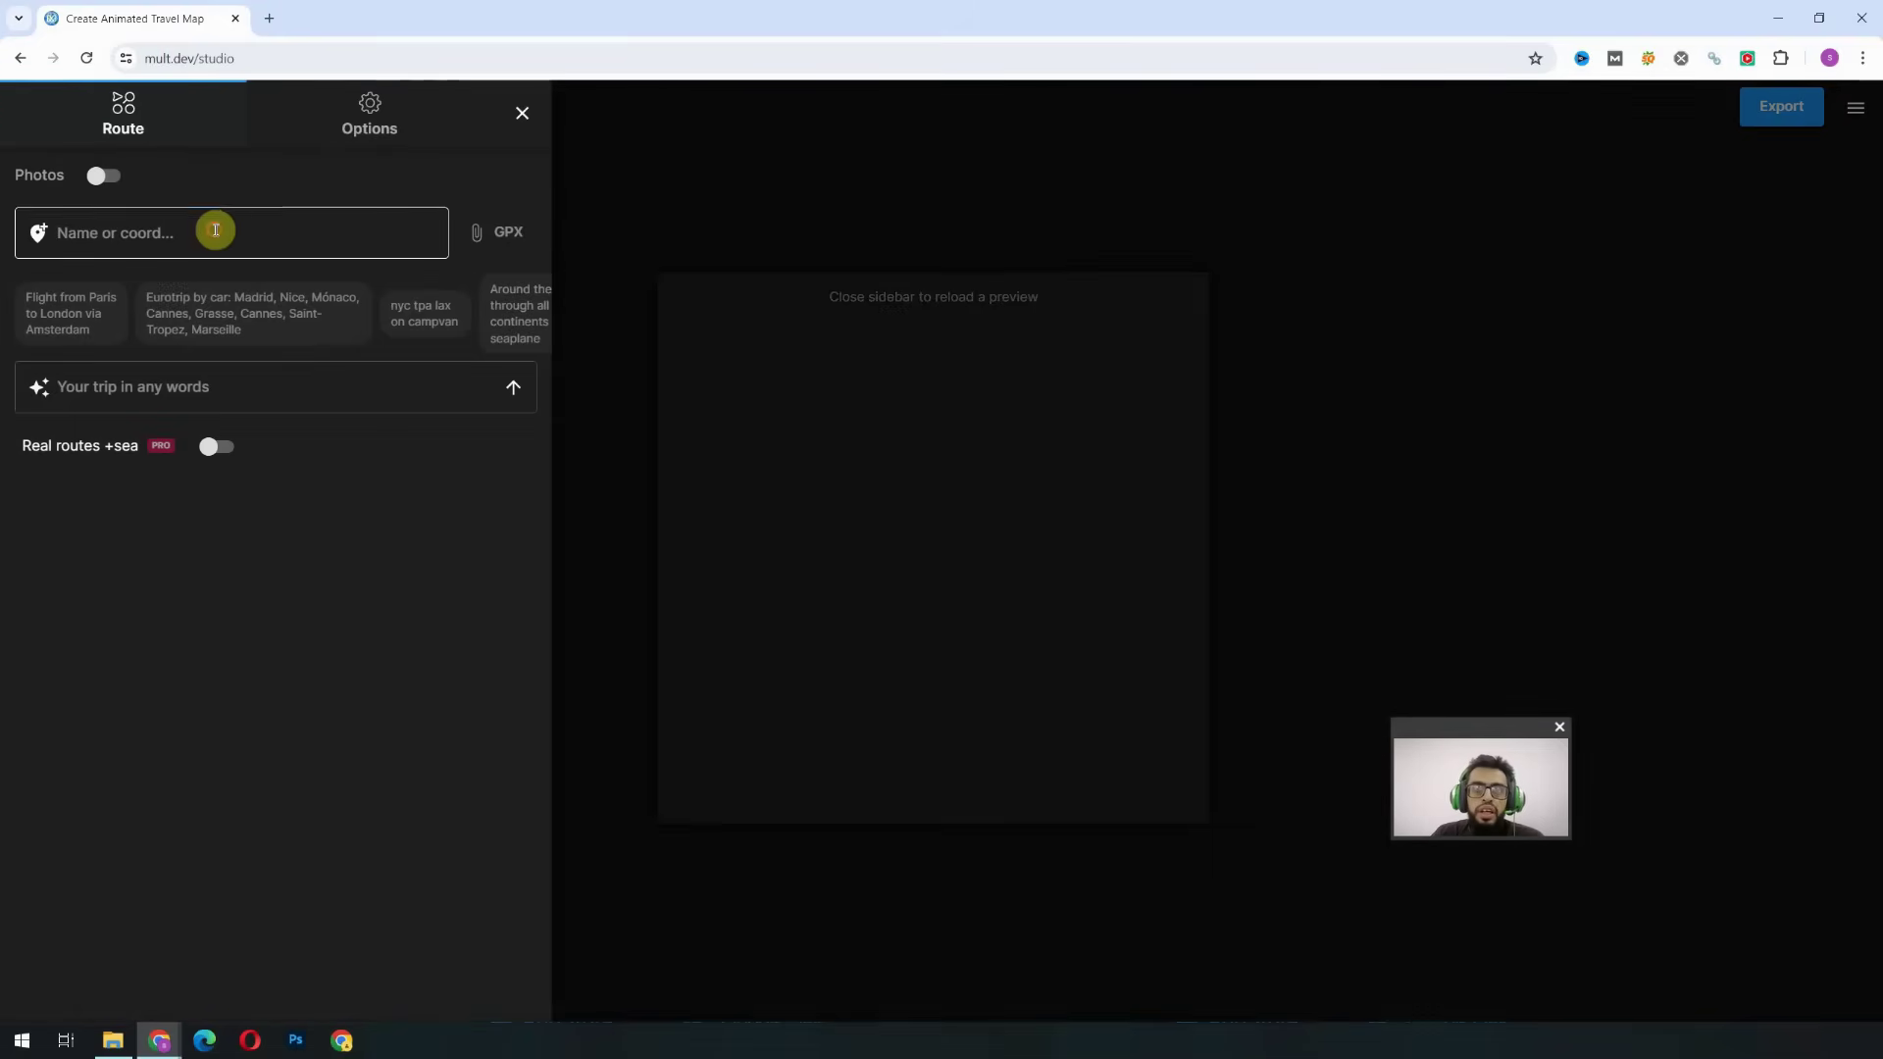
{"action": "left_click", "coordinate": [215, 231]}
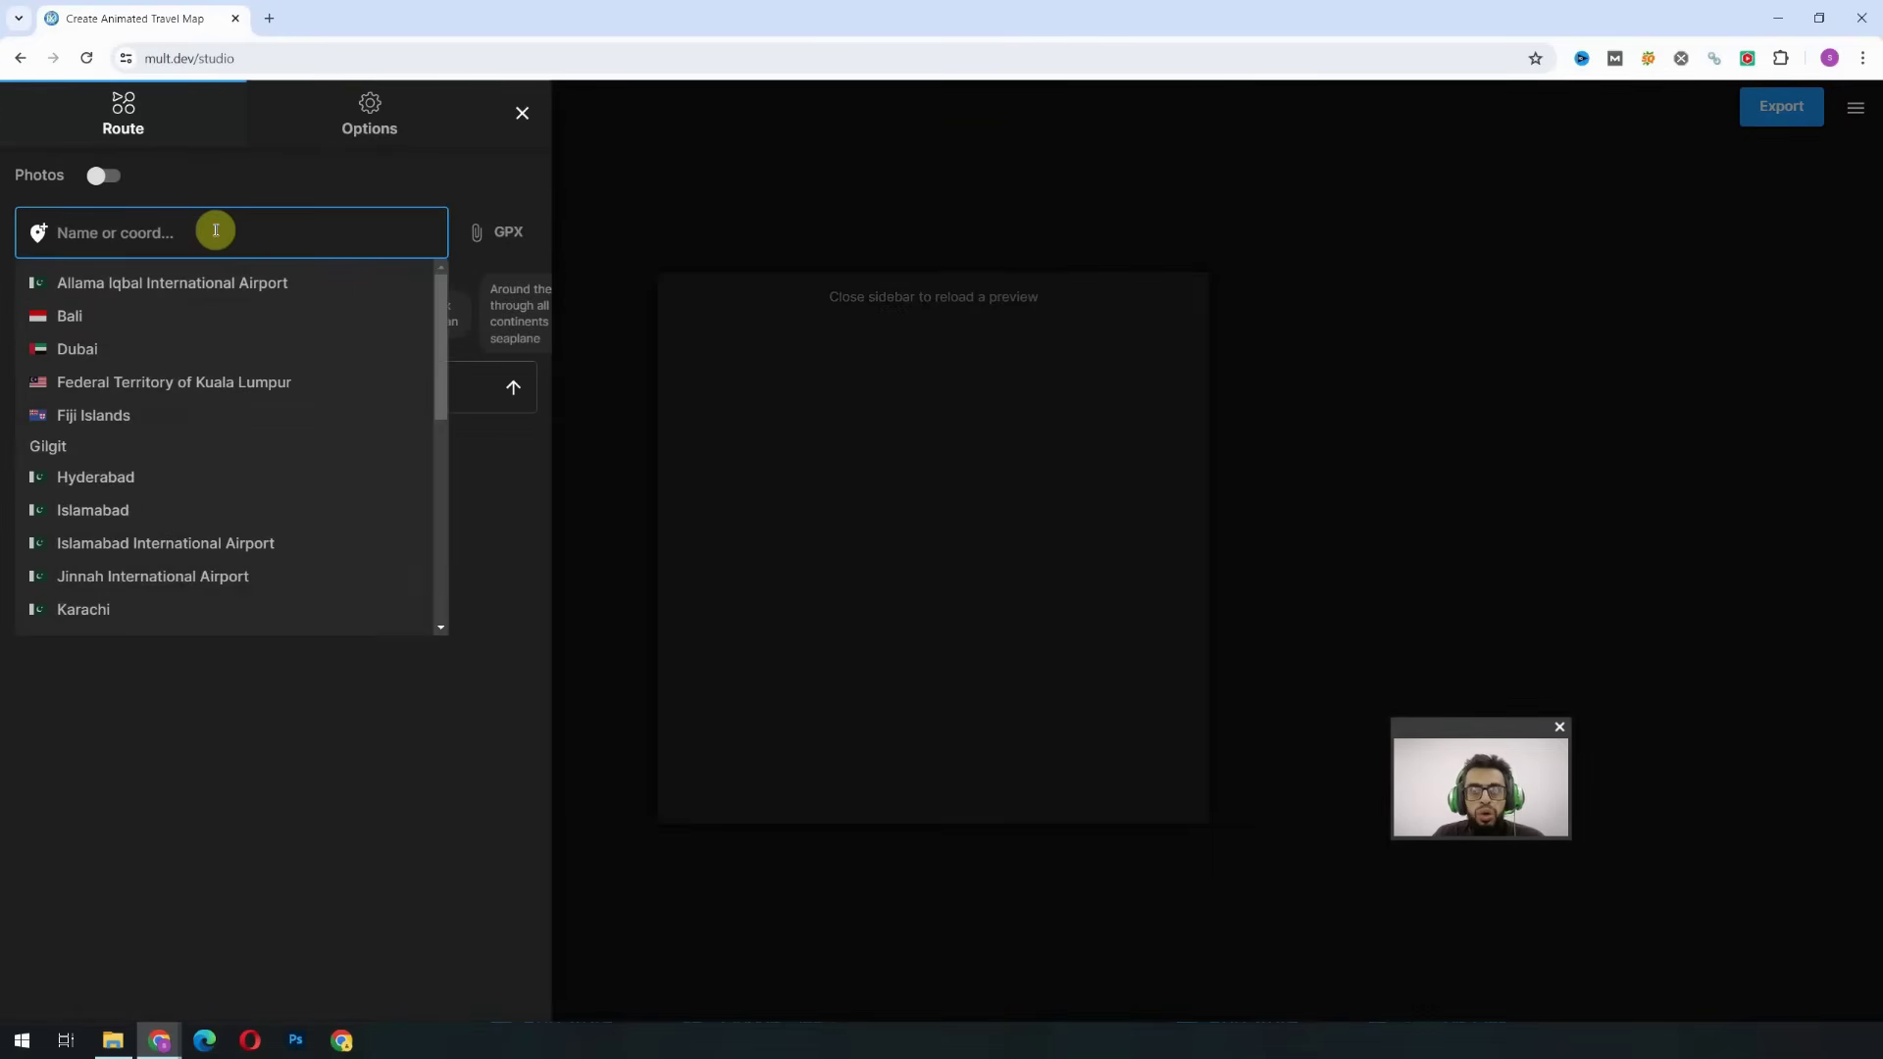
{"action": "type", "text": "n"}
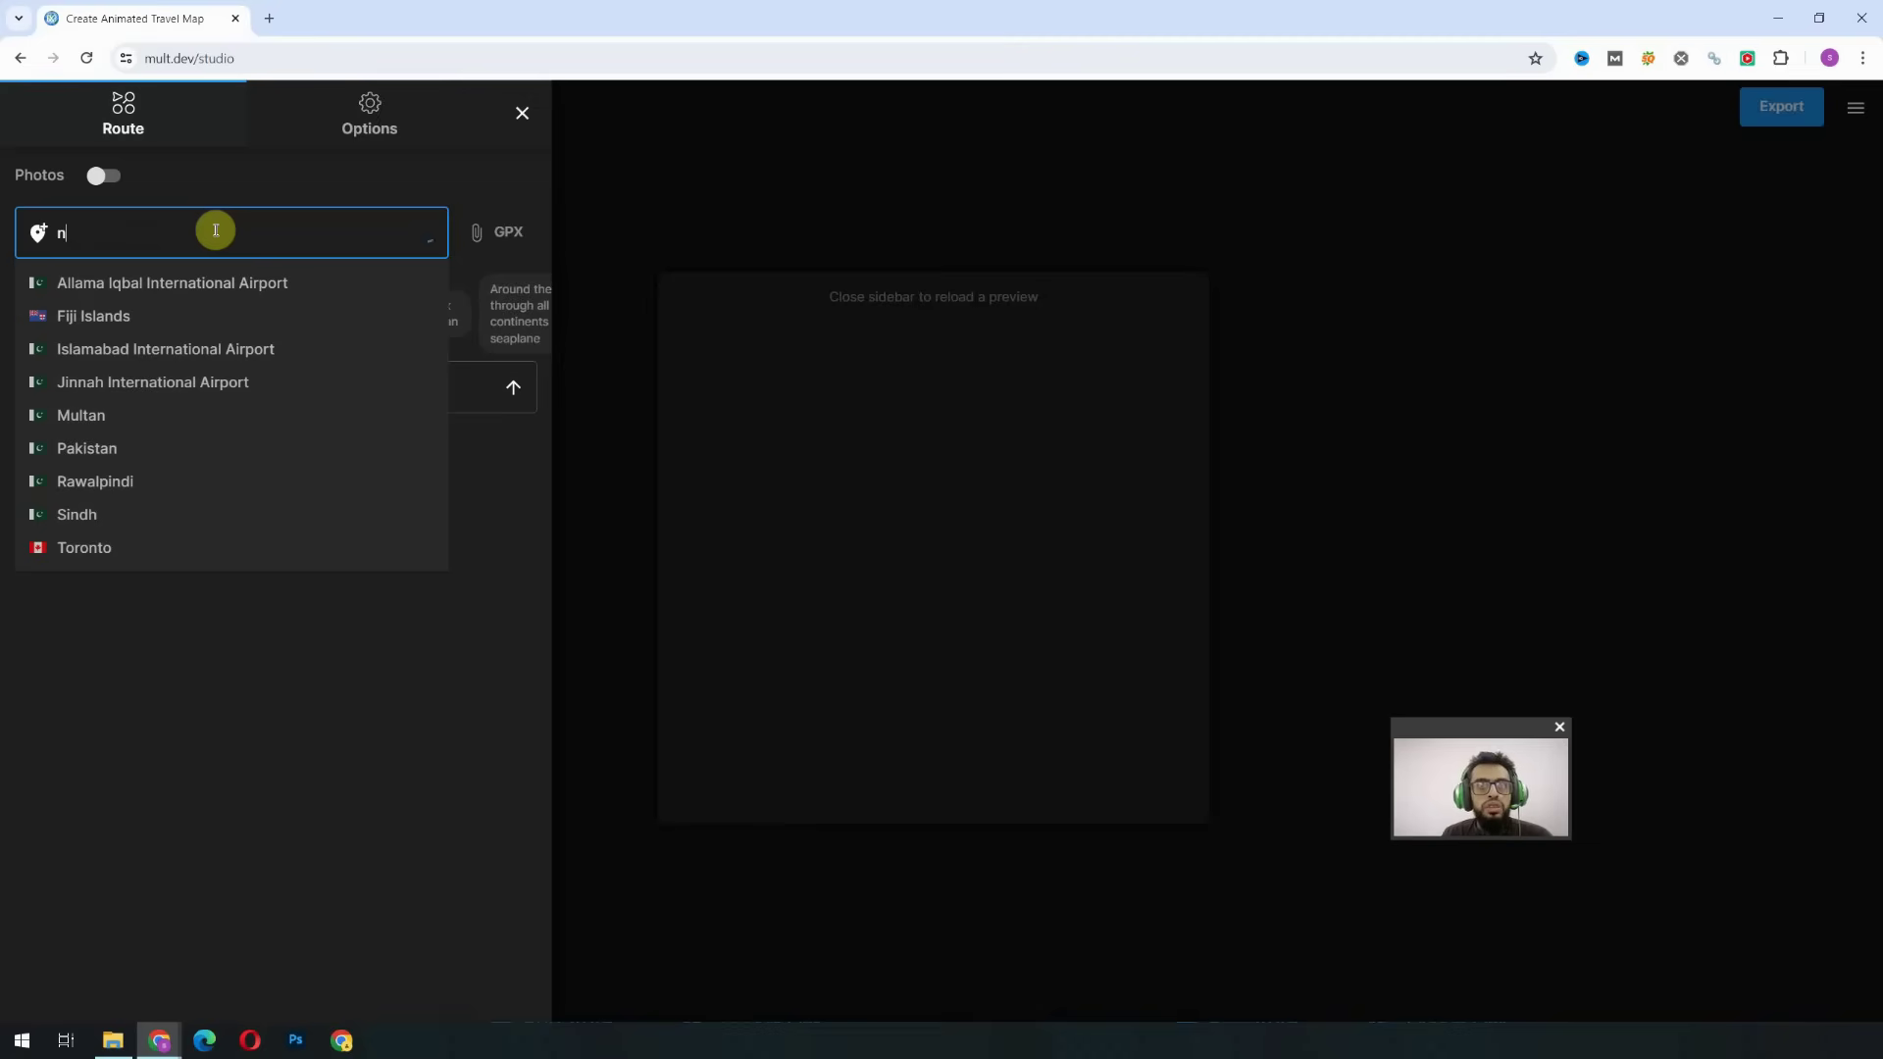
{"action": "type", "text": "ew"}
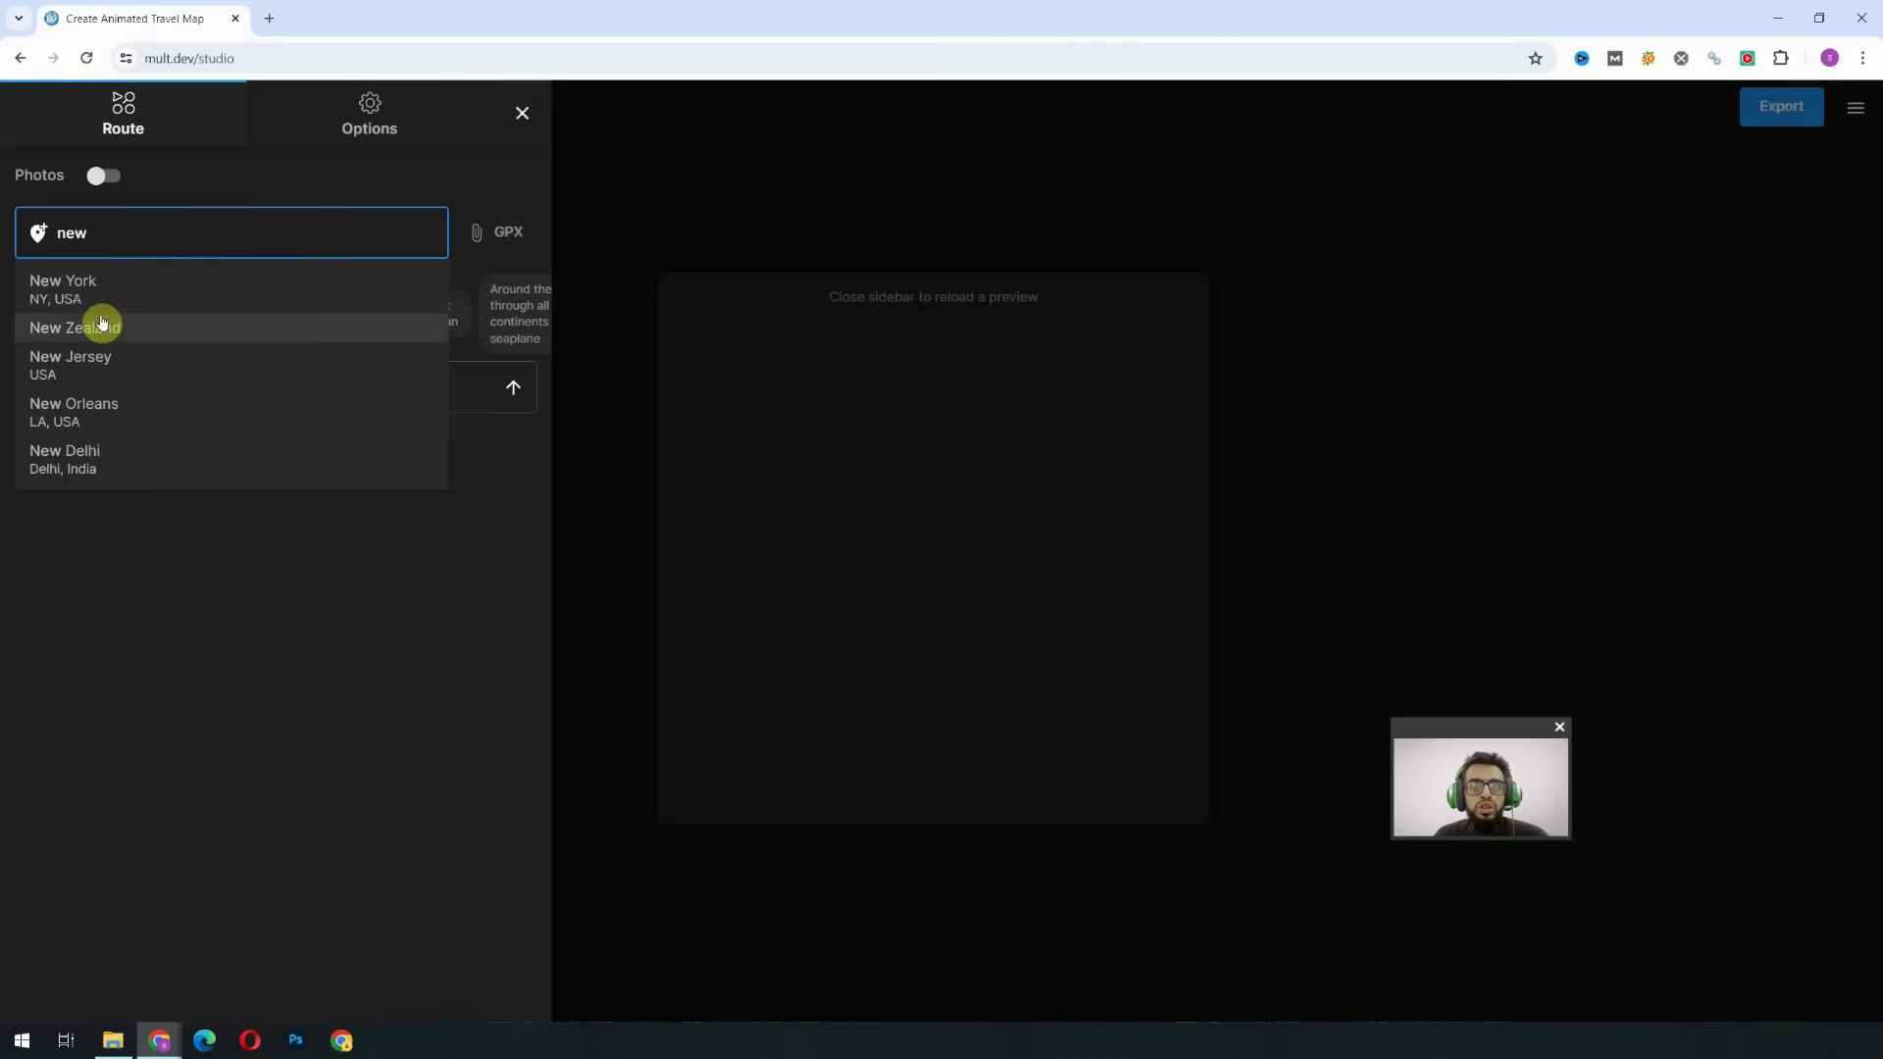
{"action": "left_click", "coordinate": [160, 284]}
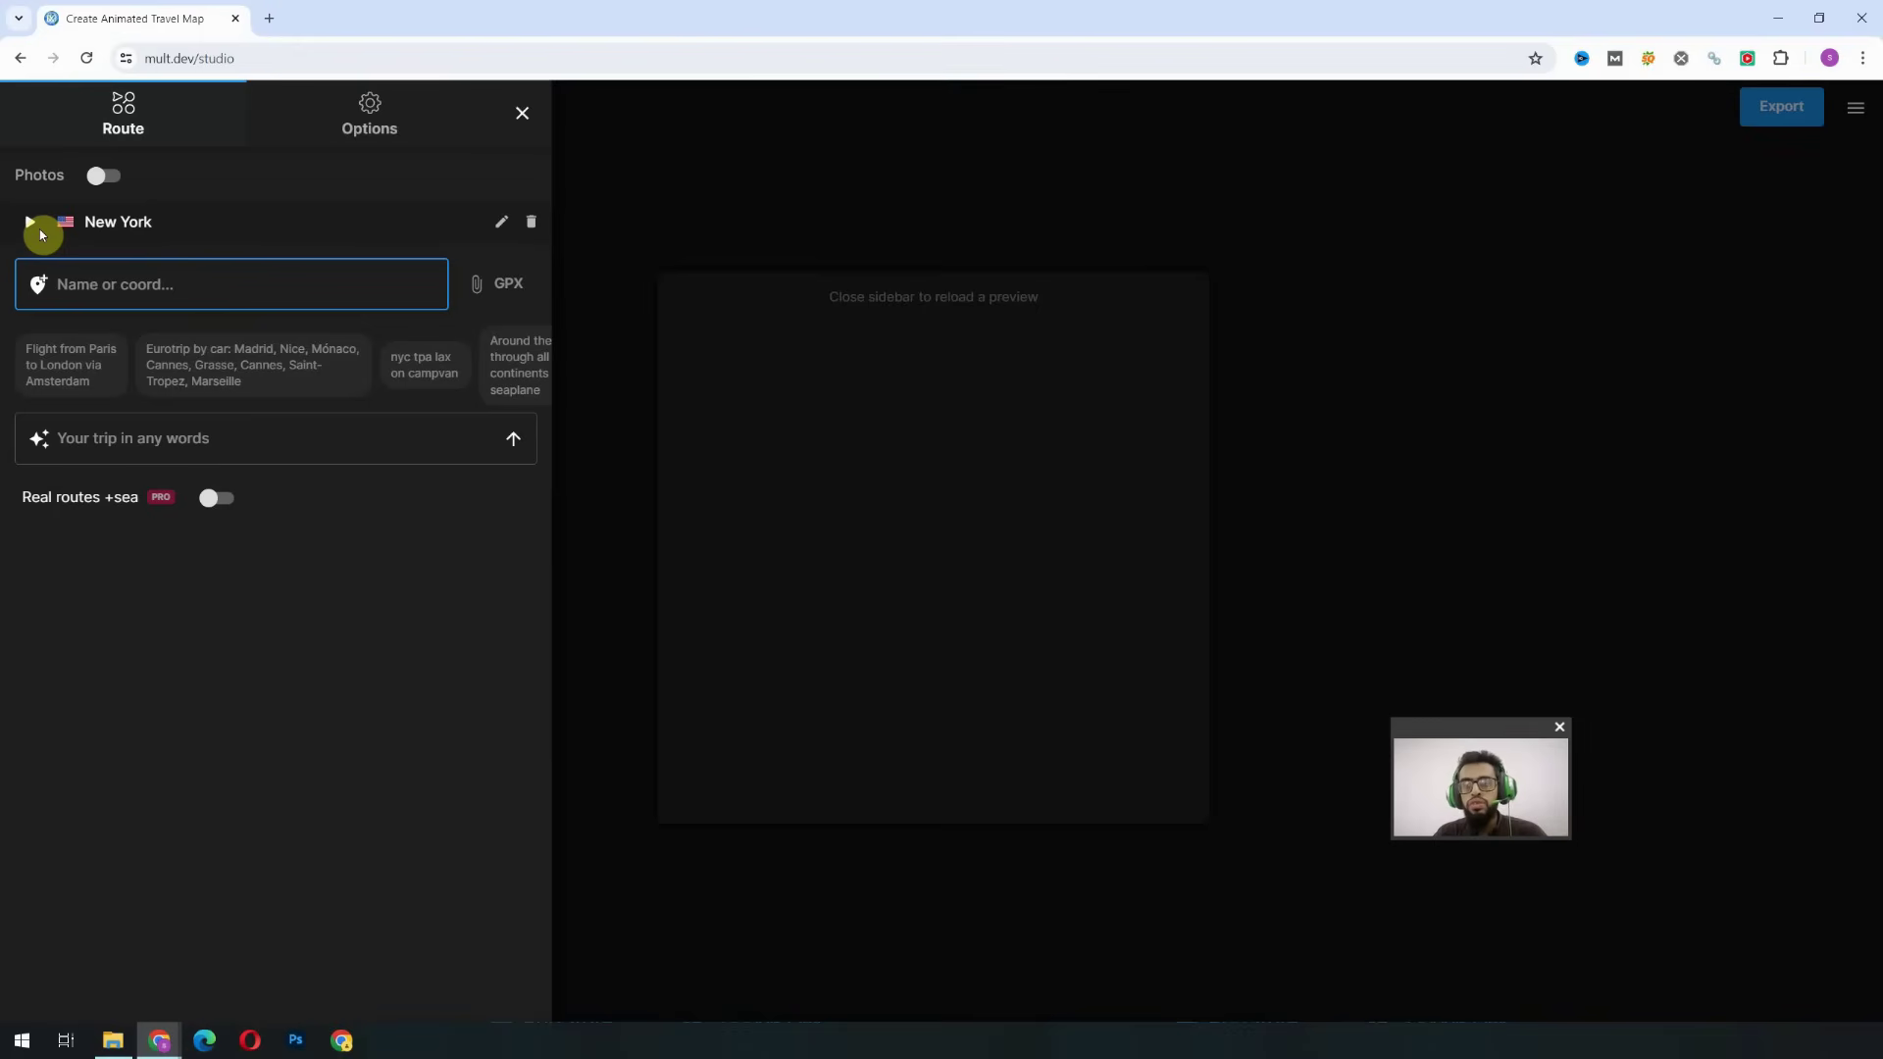
{"action": "left_click", "coordinate": [111, 284]}
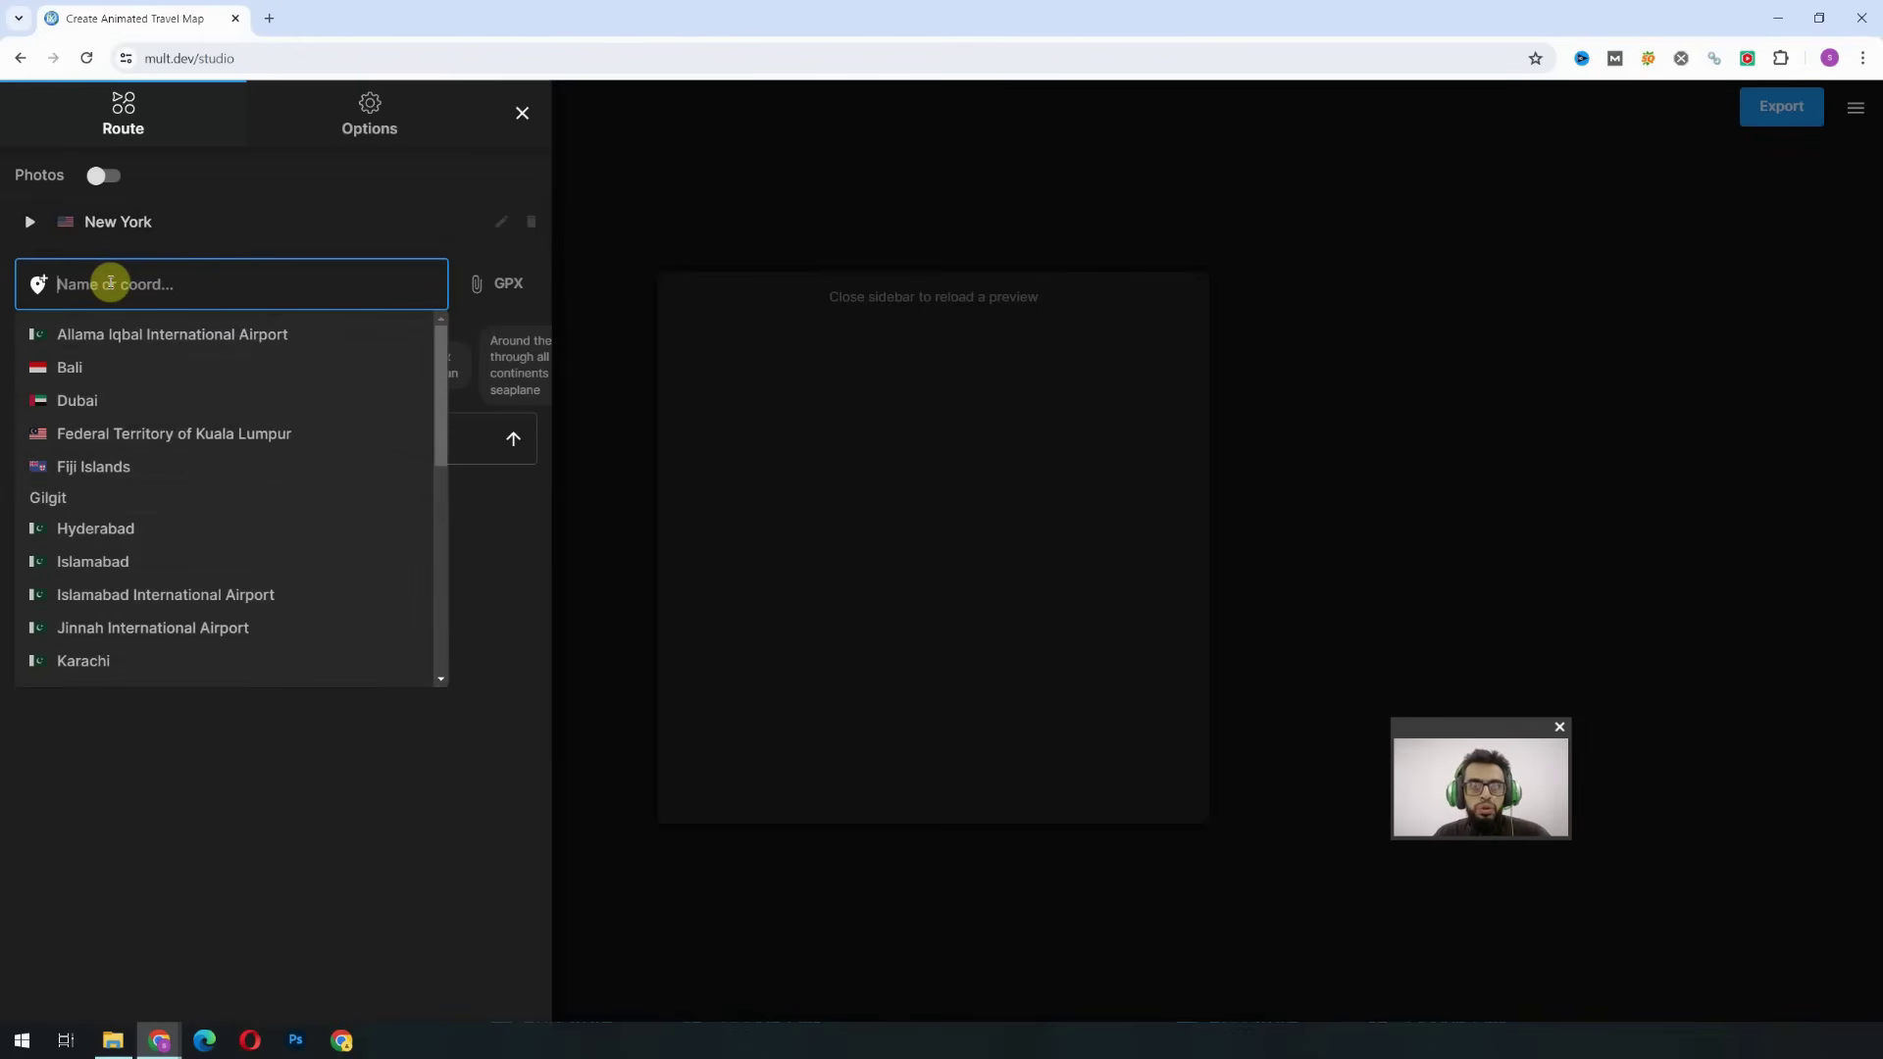
{"action": "left_click", "coordinate": [128, 402]}
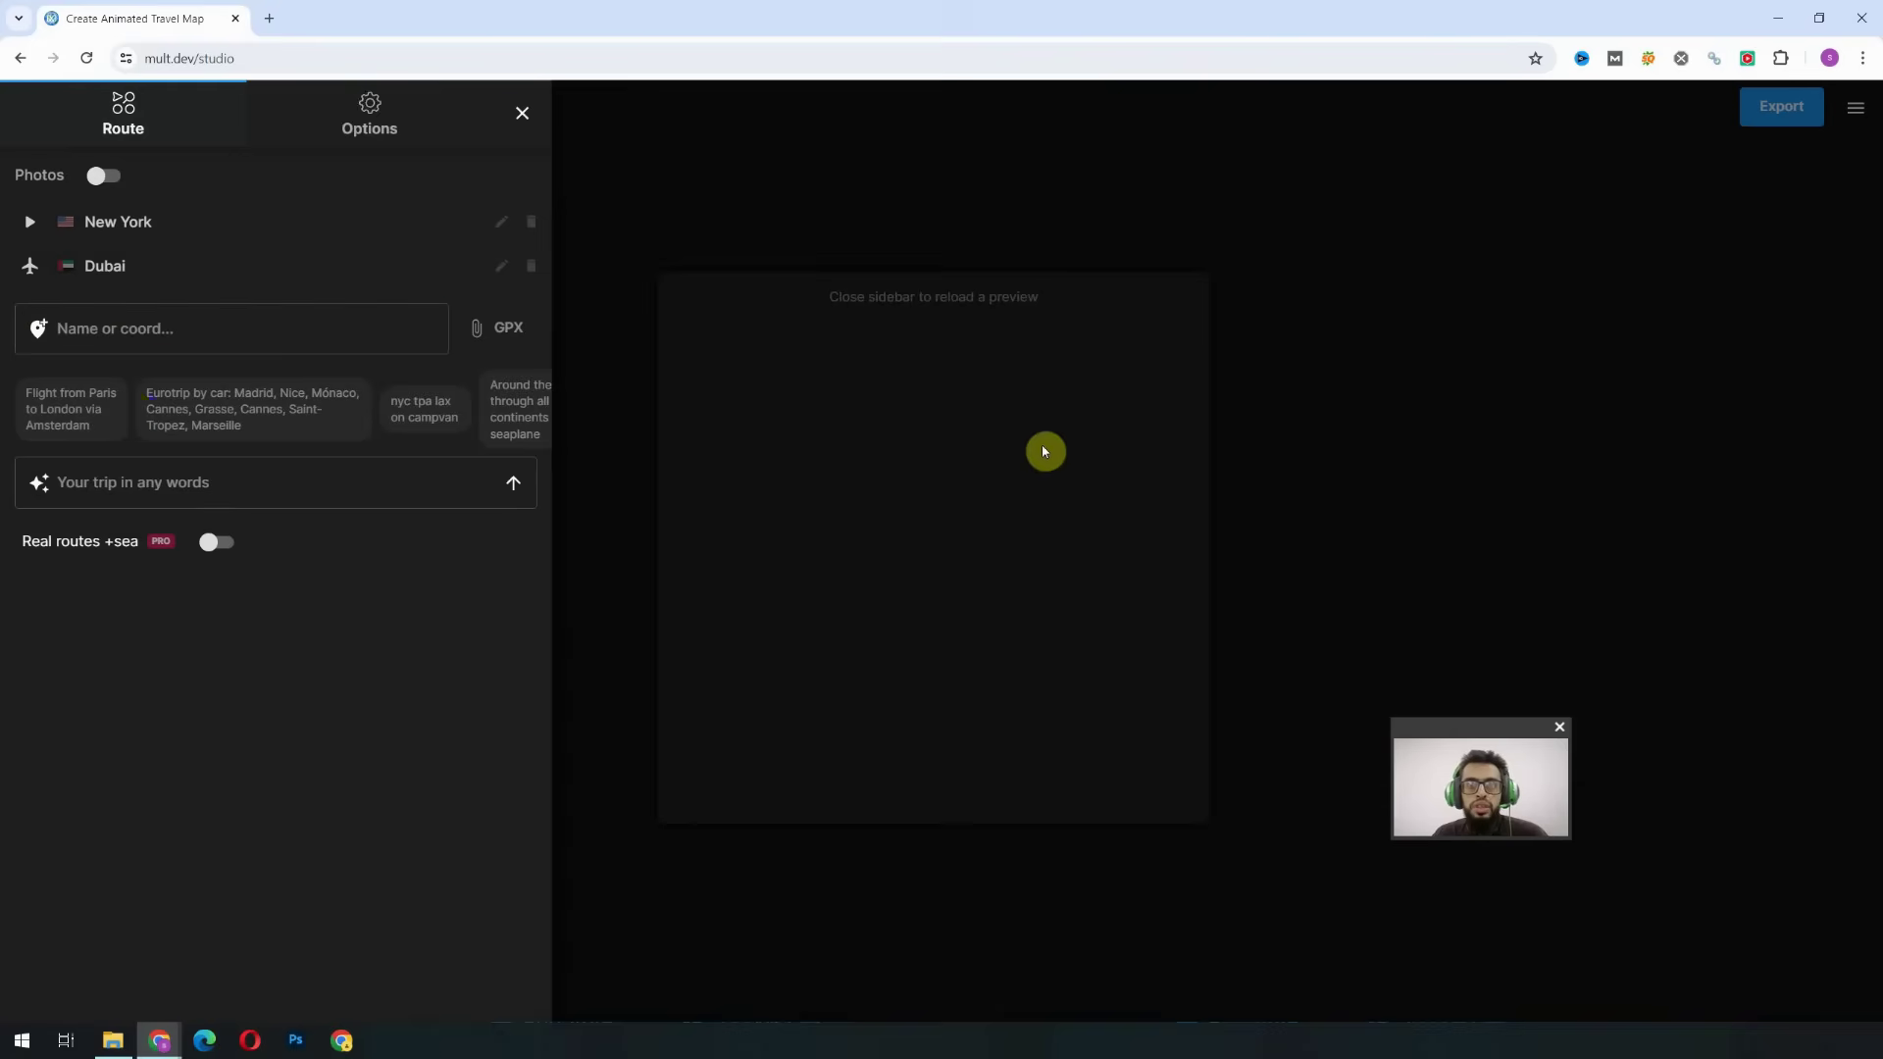
{"action": "left_click", "coordinate": [635, 494]}
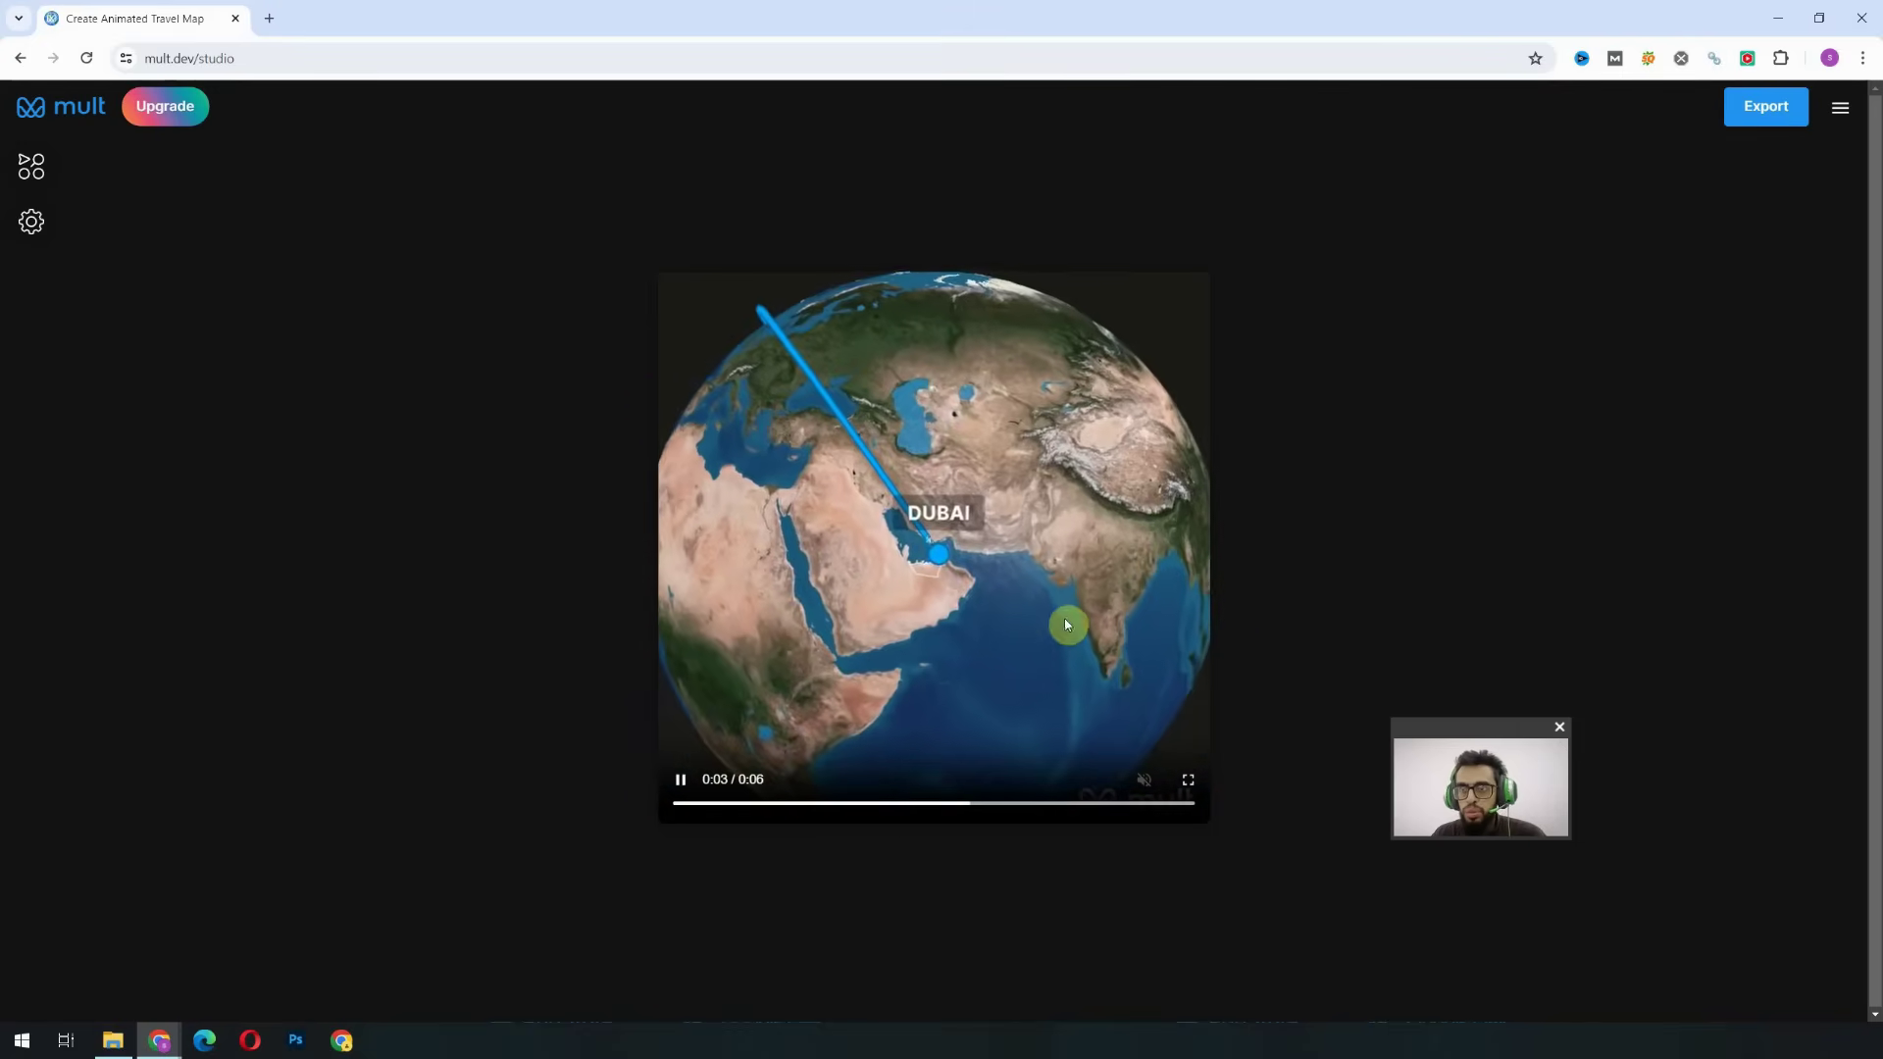
{"action": "left_click", "coordinate": [930, 539]}
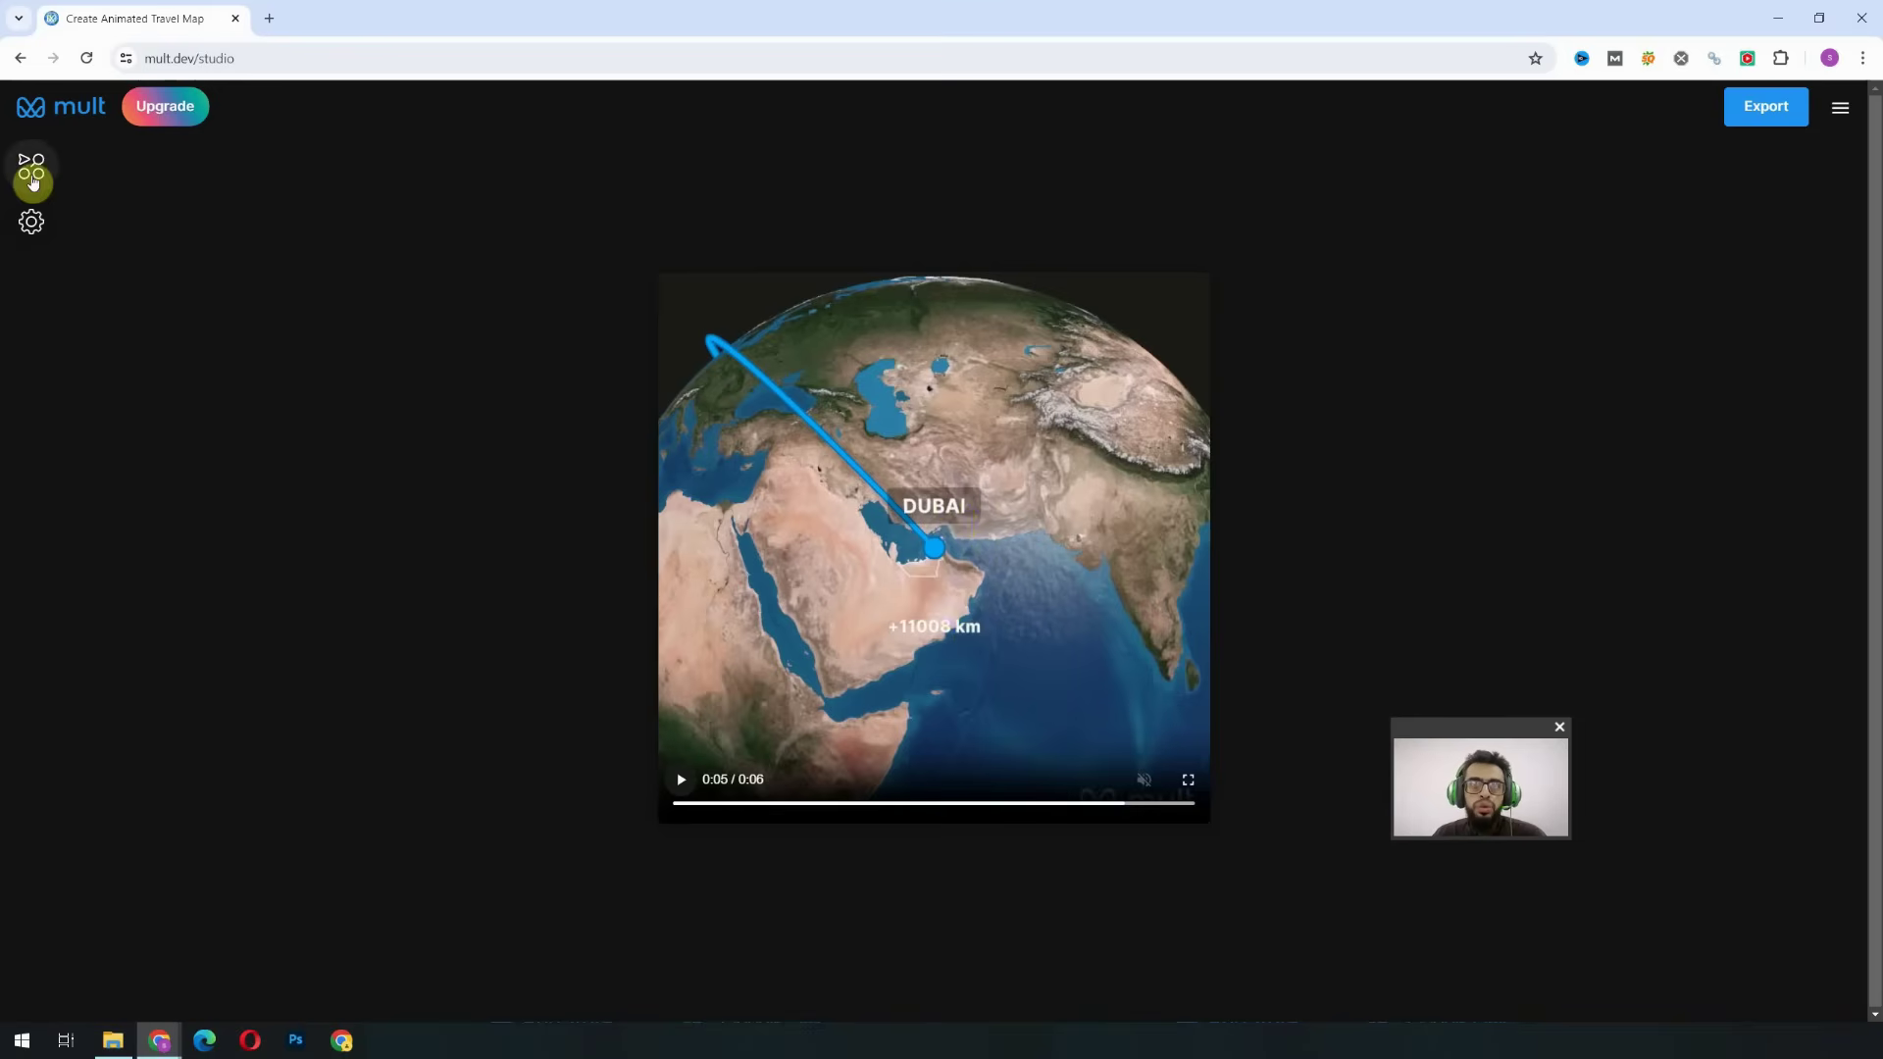
Step: Rename the New York stop to JFK airport
{"action": "left_click", "coordinate": [32, 181]}
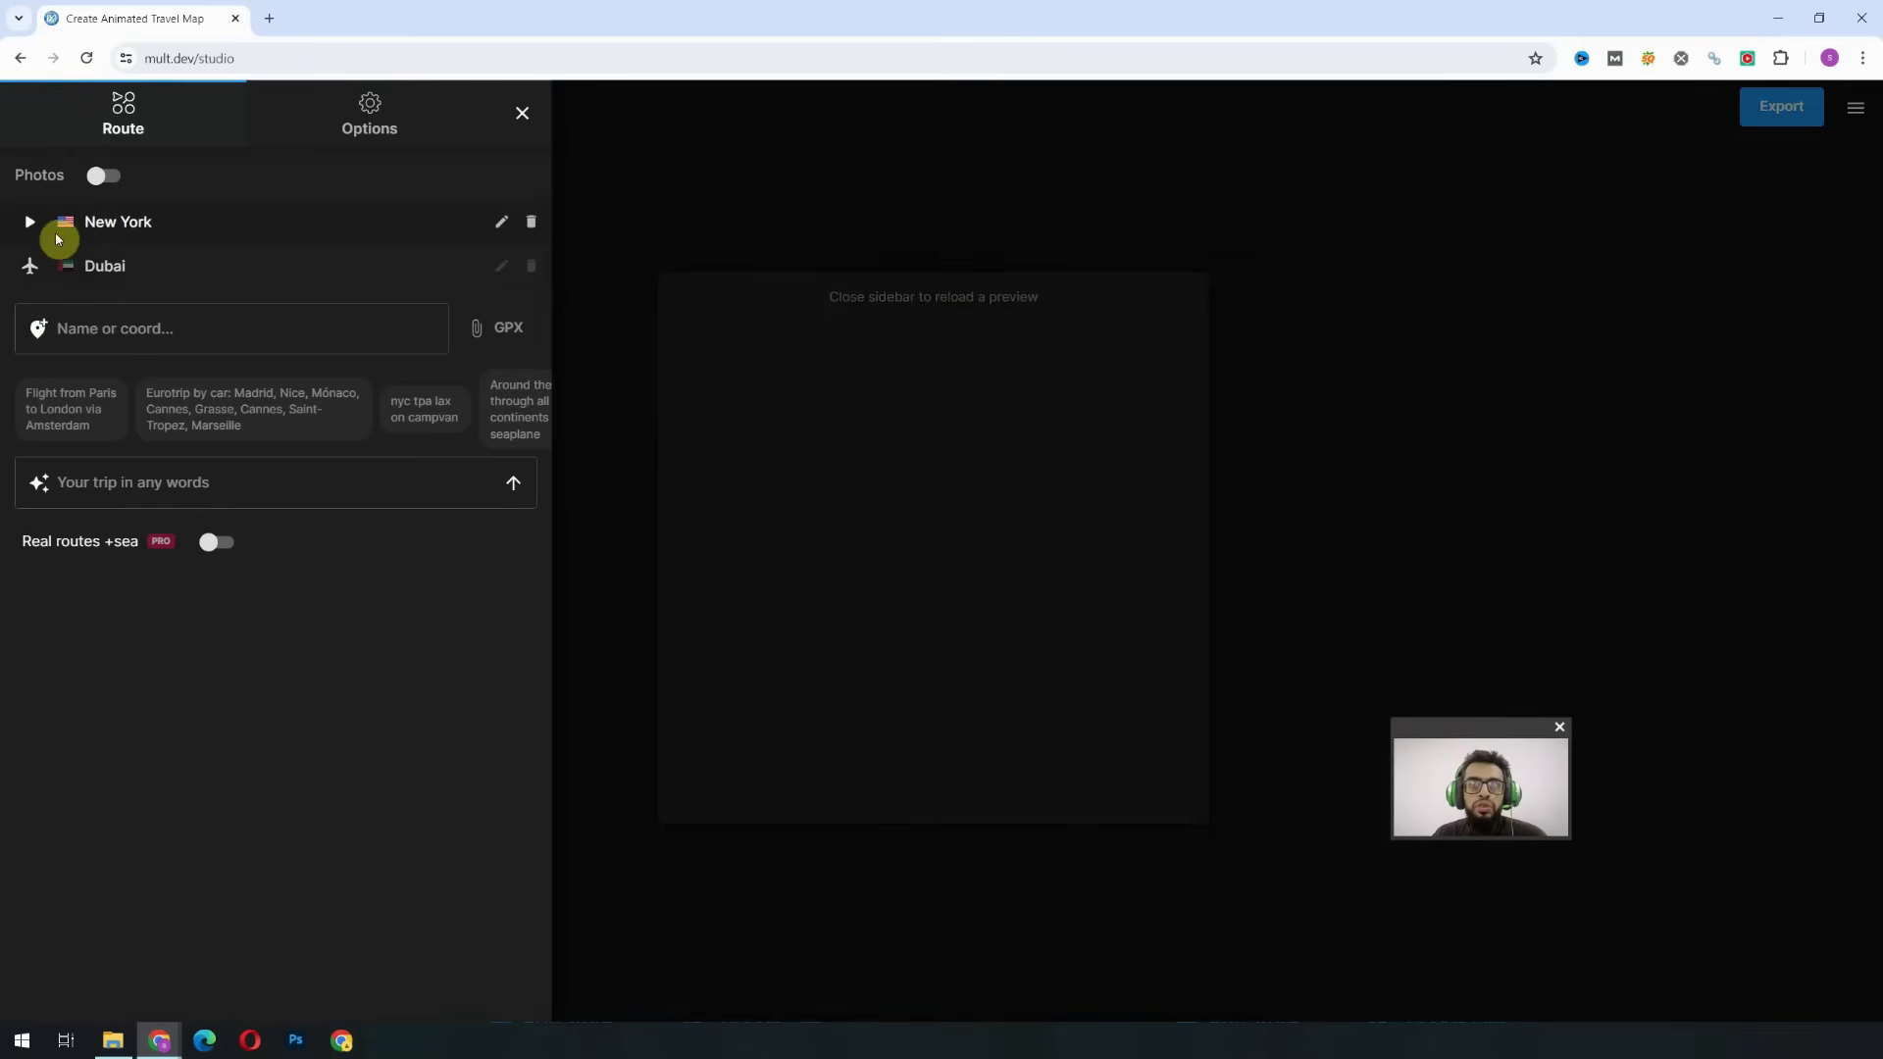
{"action": "left_click", "coordinate": [501, 222]}
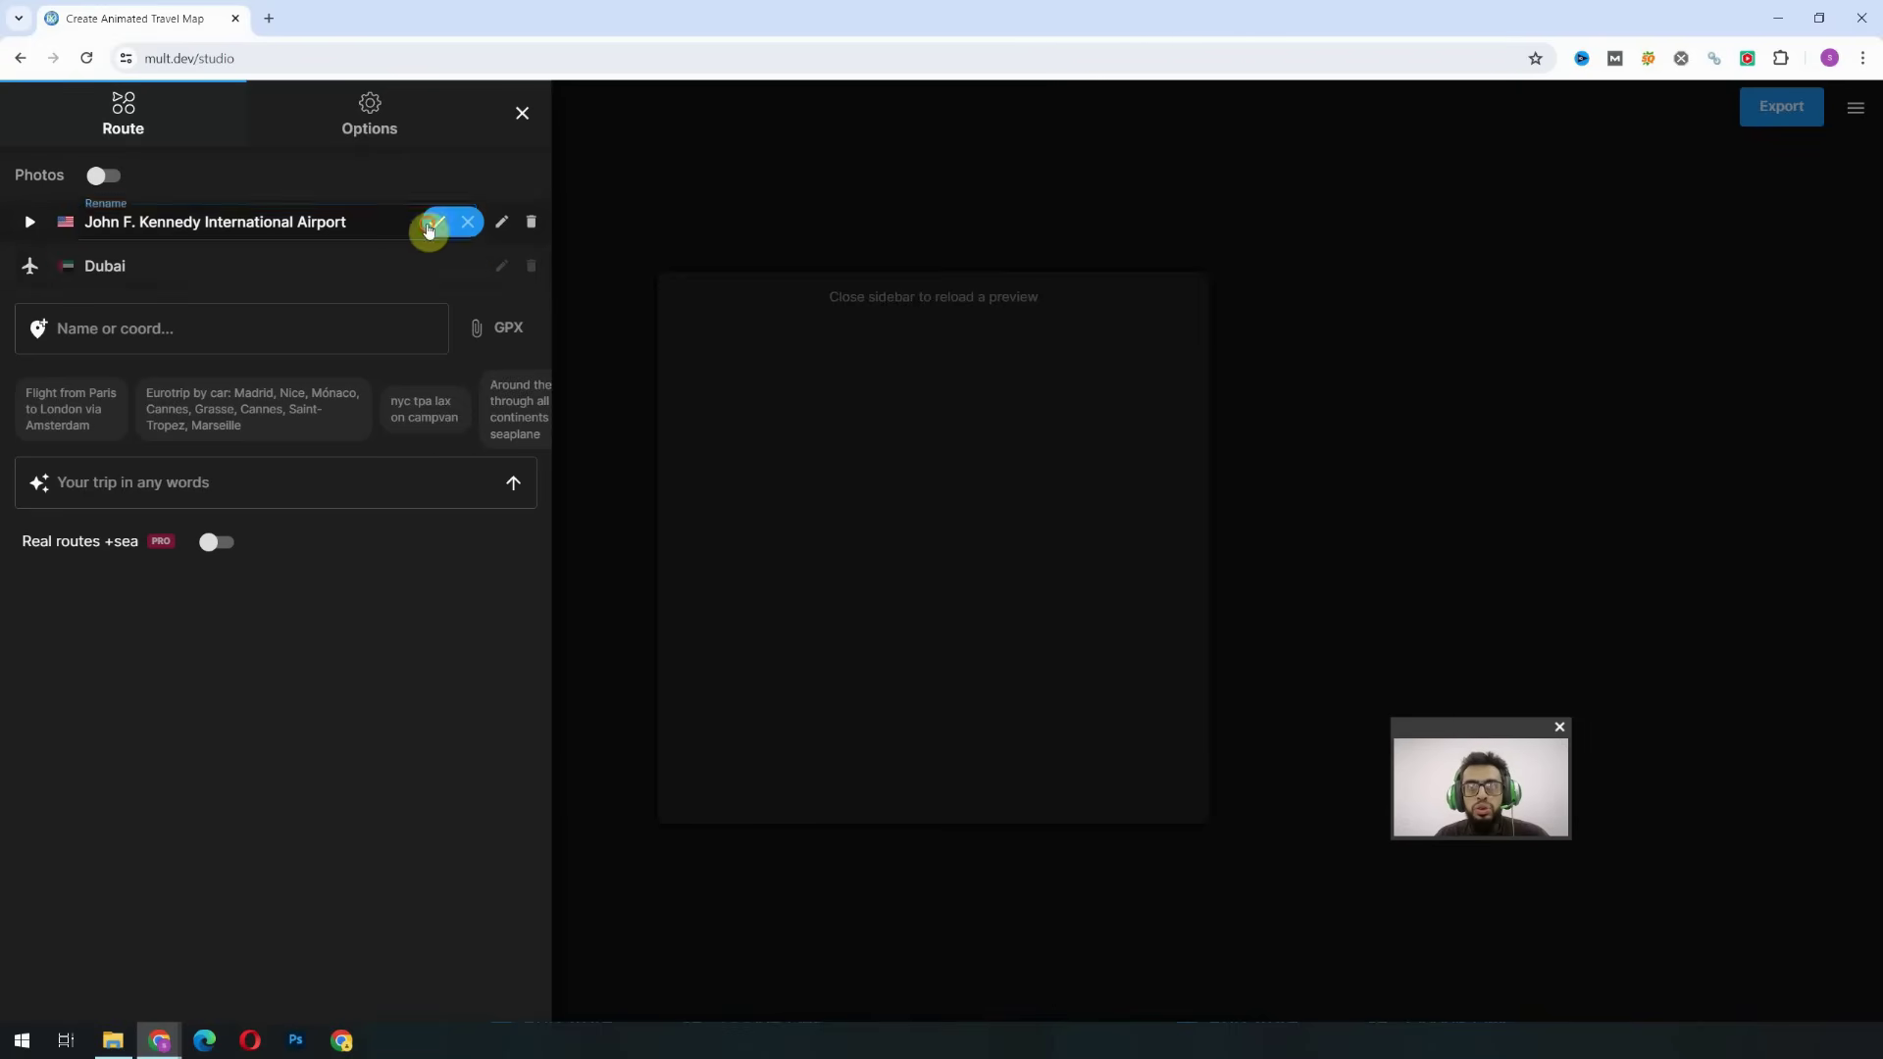
{"action": "left_click", "coordinate": [642, 554]}
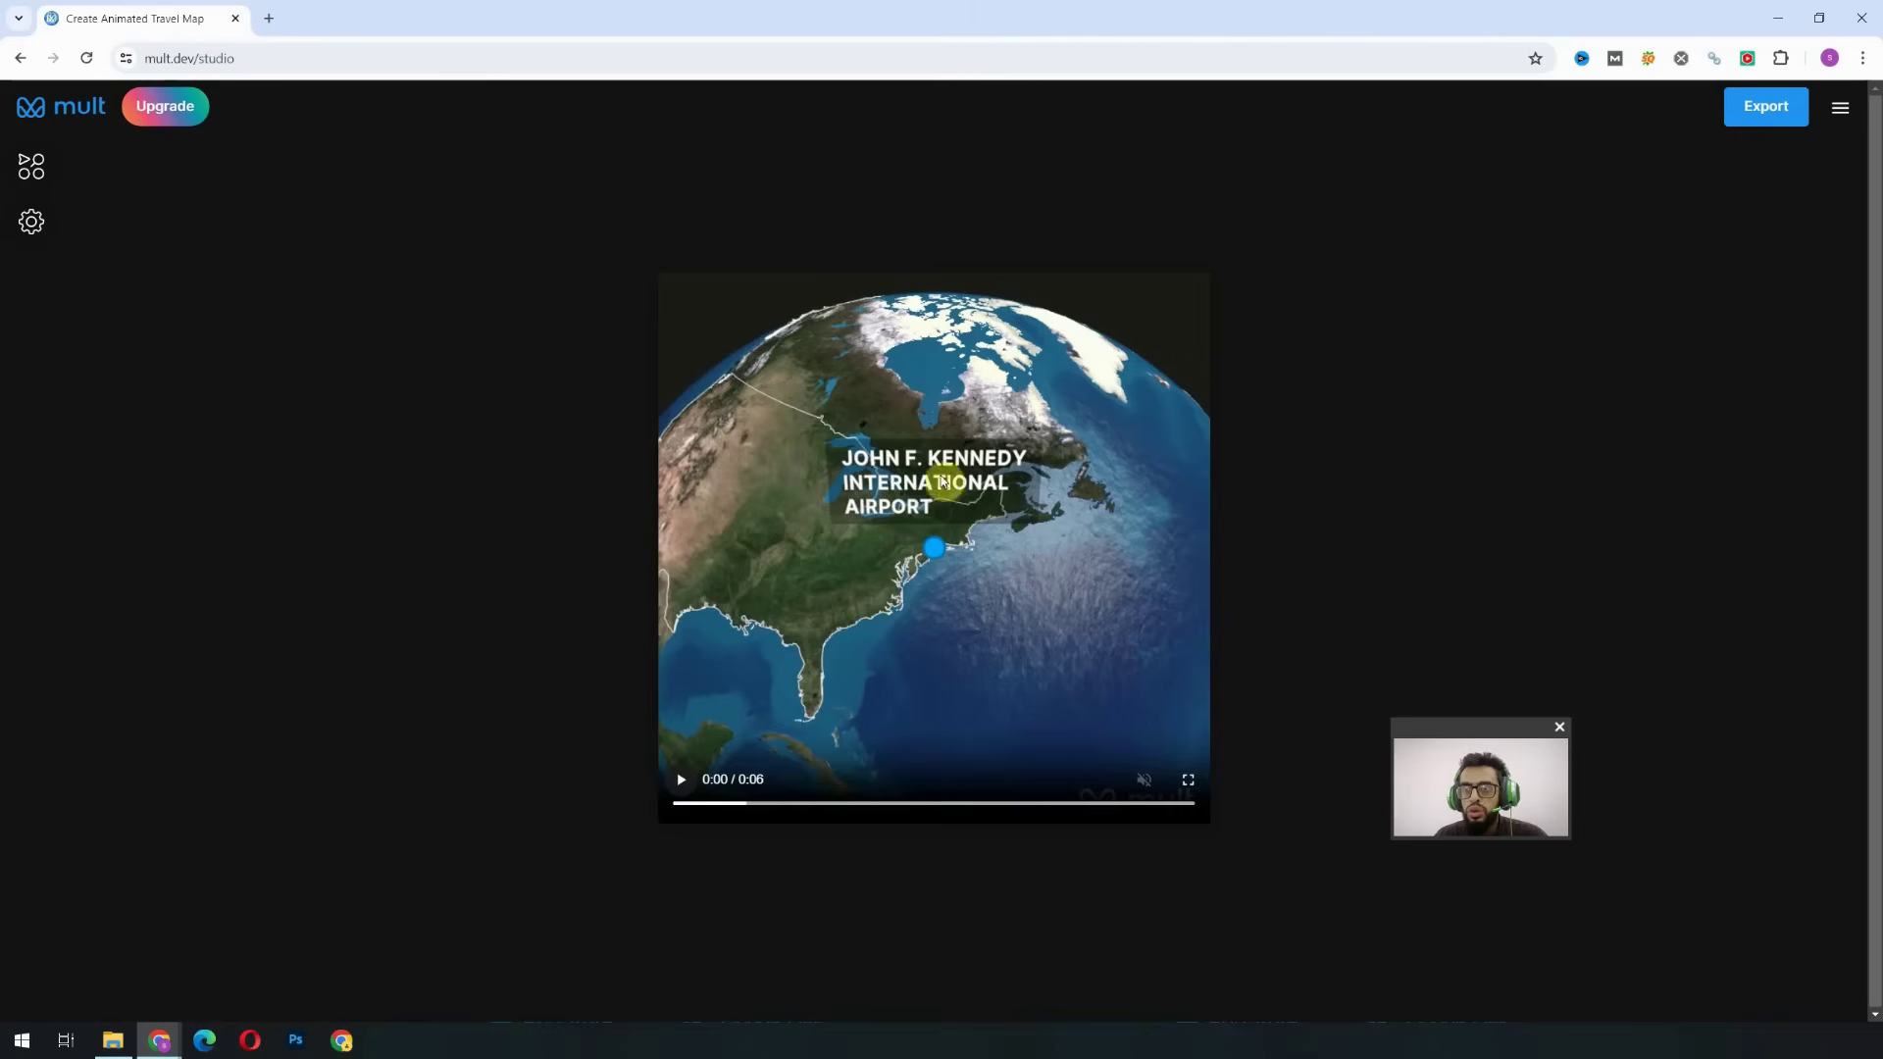
Step: Add Bali, Kuala Lumpur and Fiji Islands with plain-line and circle leg icons, then preview
{"action": "left_click", "coordinate": [32, 166]}
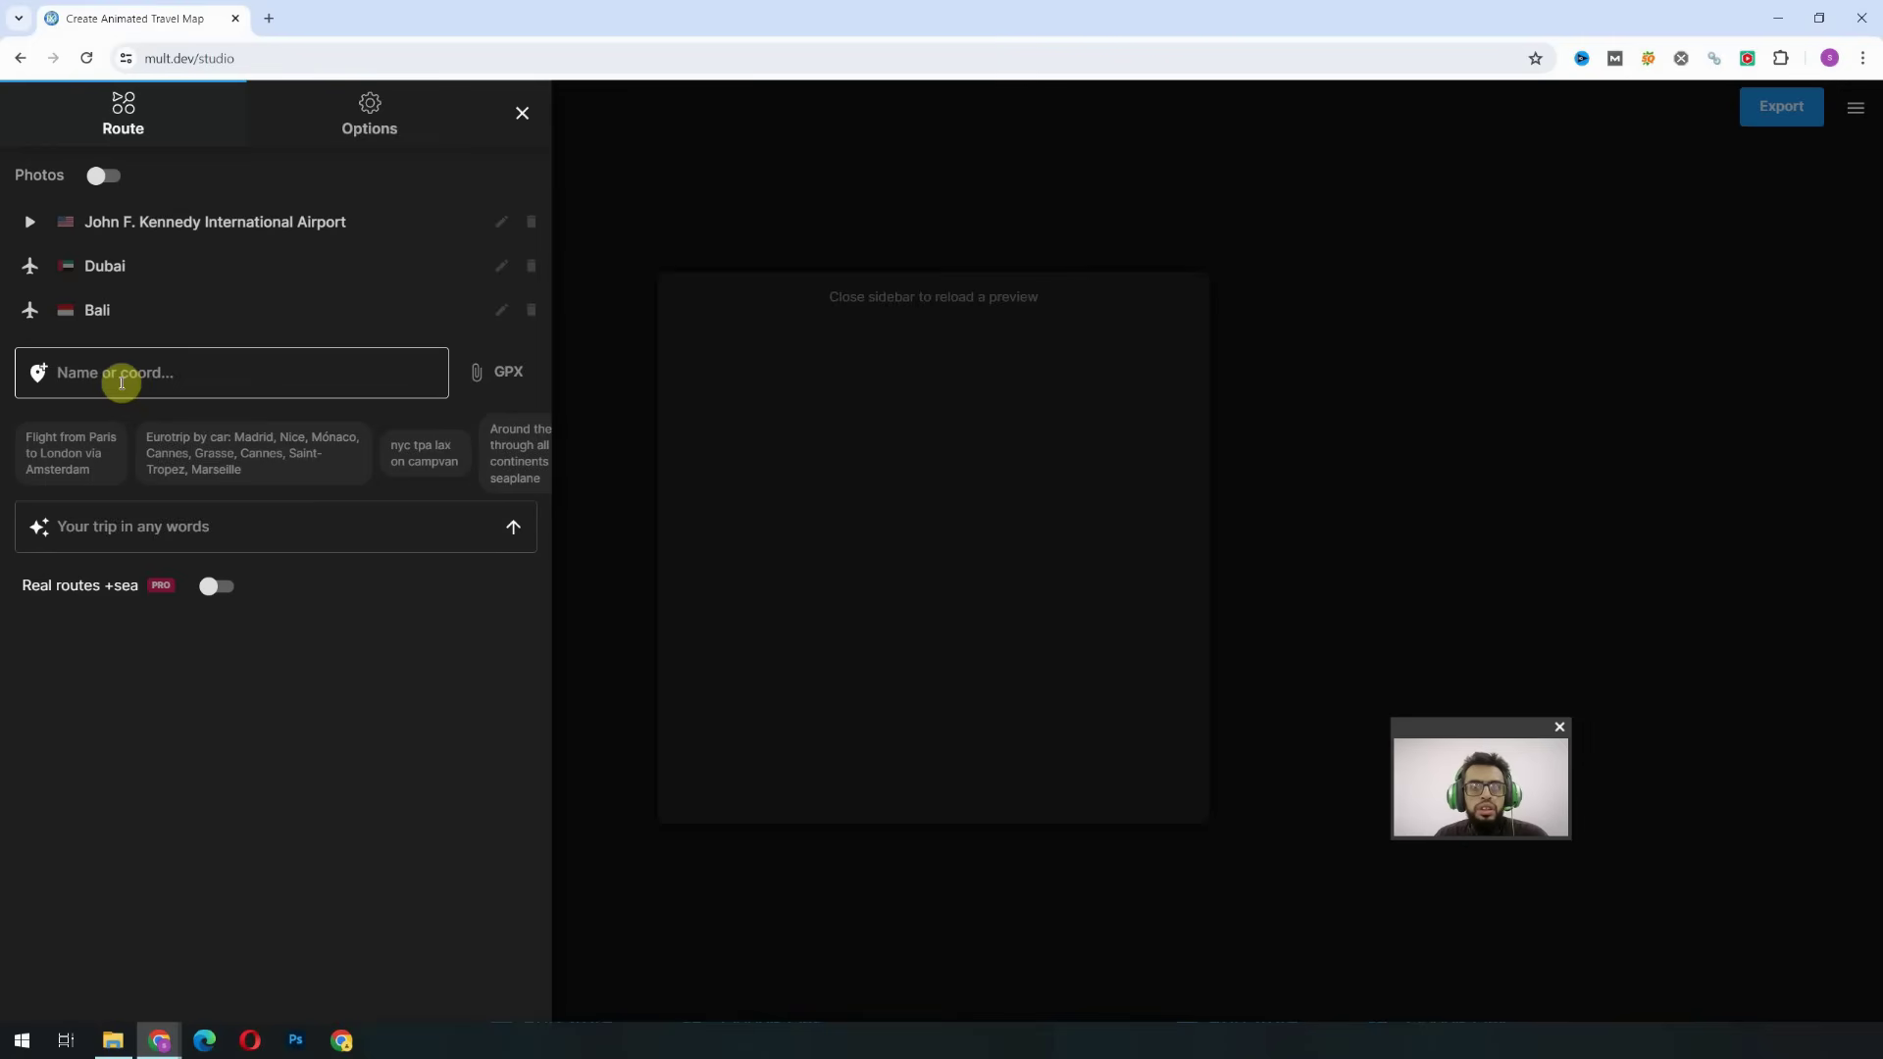
{"action": "left_click", "coordinate": [29, 315]}
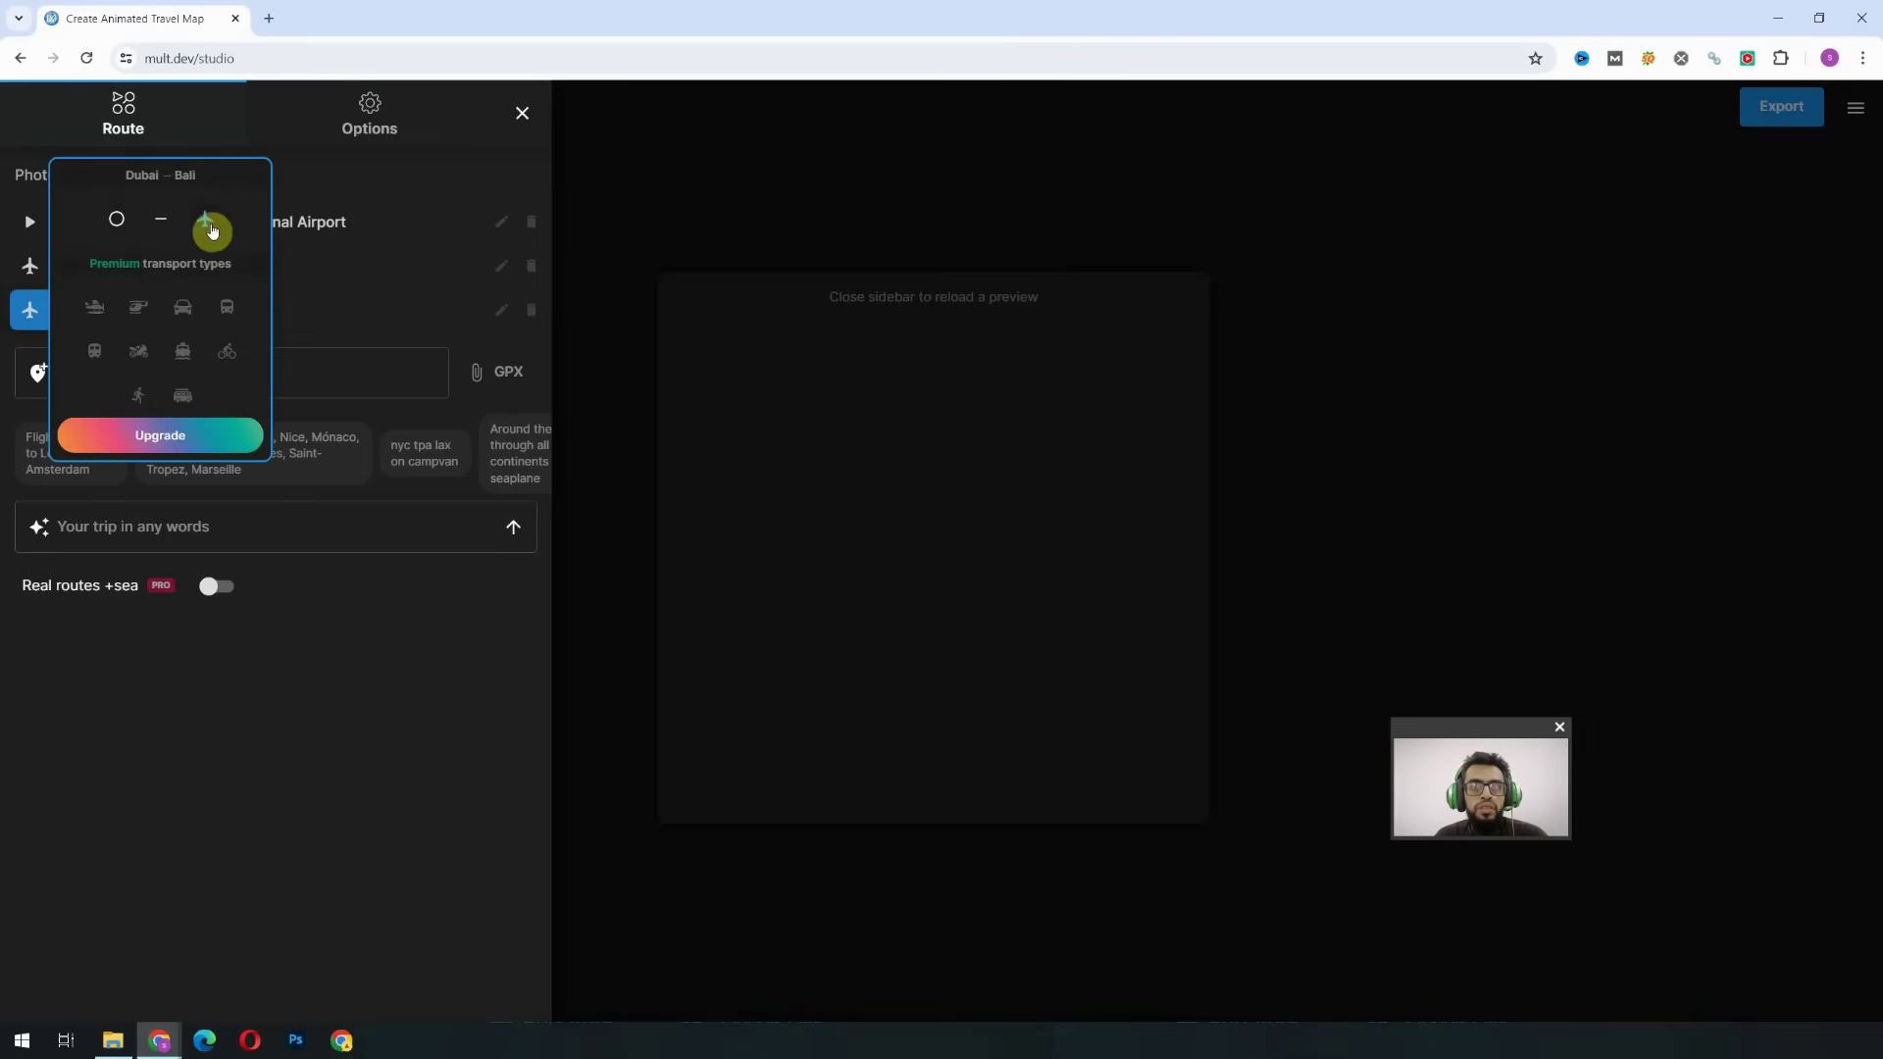
{"action": "left_click", "coordinate": [161, 227]}
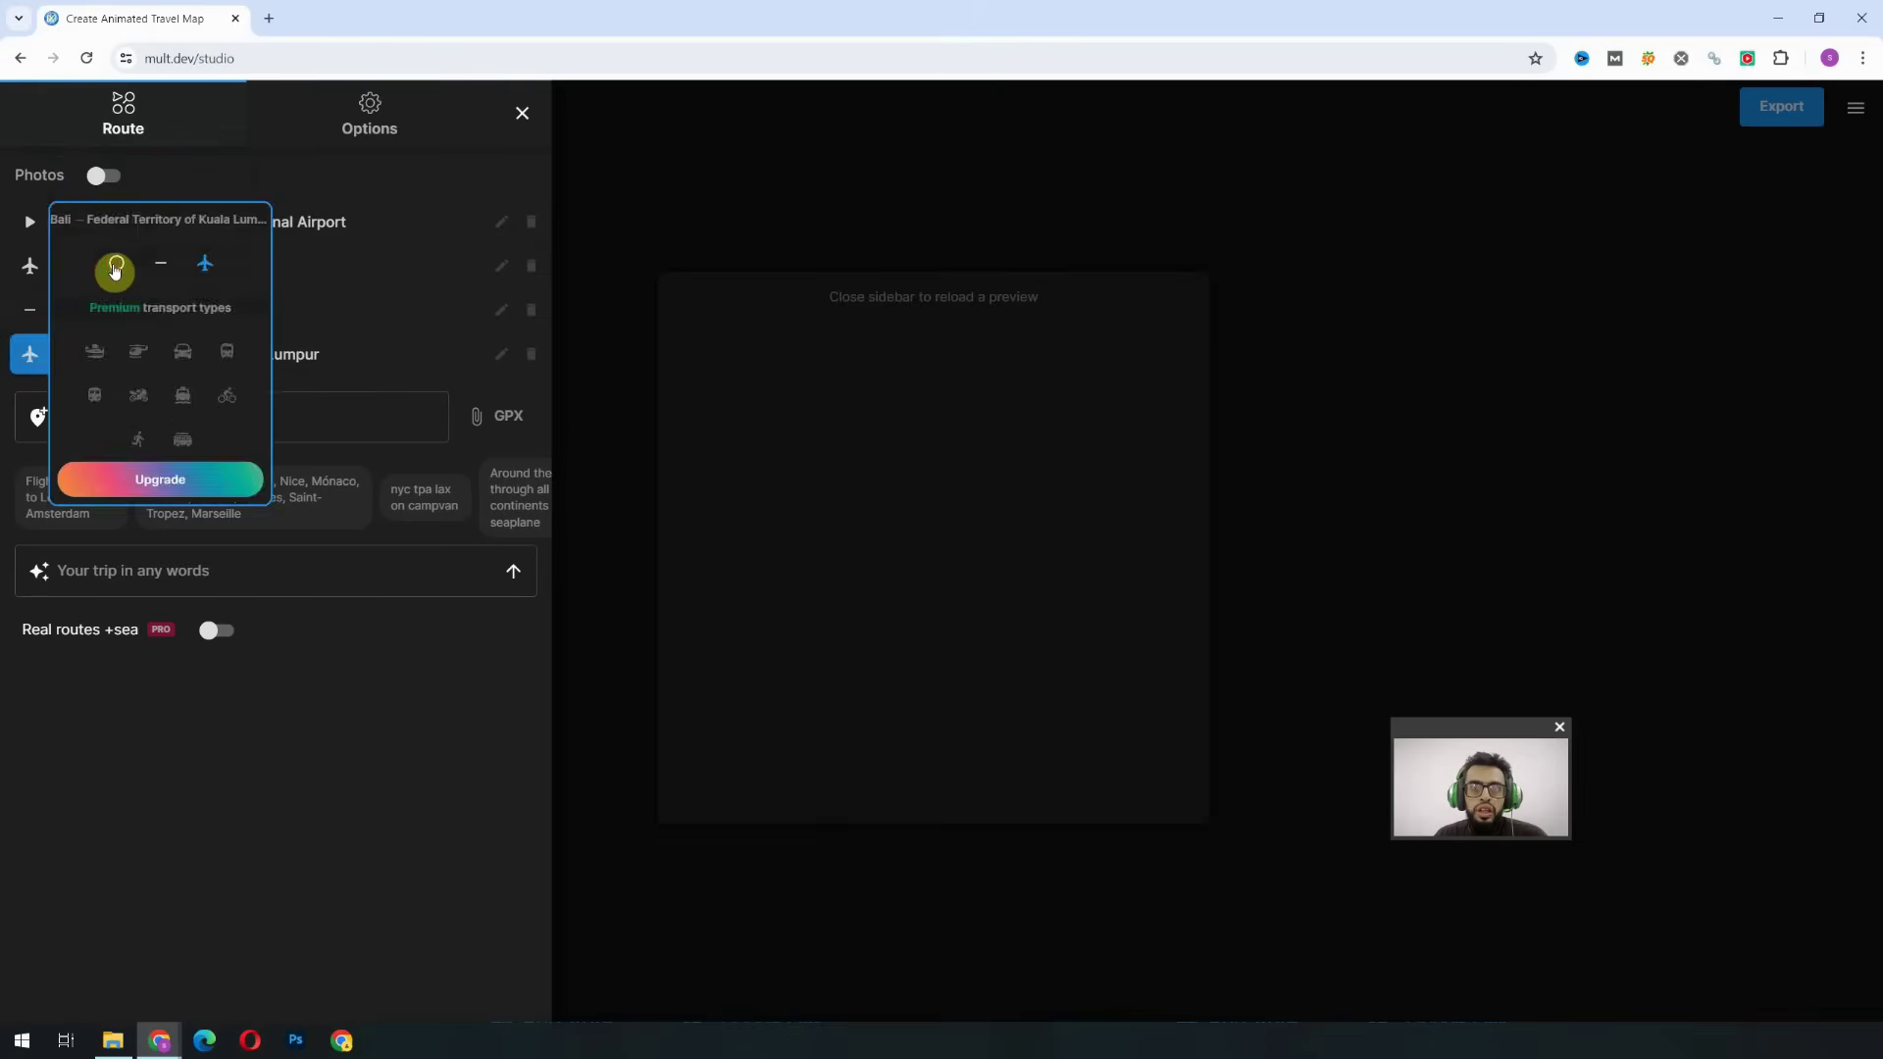
{"action": "left_click", "coordinate": [115, 265]}
{"action": "left_click", "coordinate": [147, 417]}
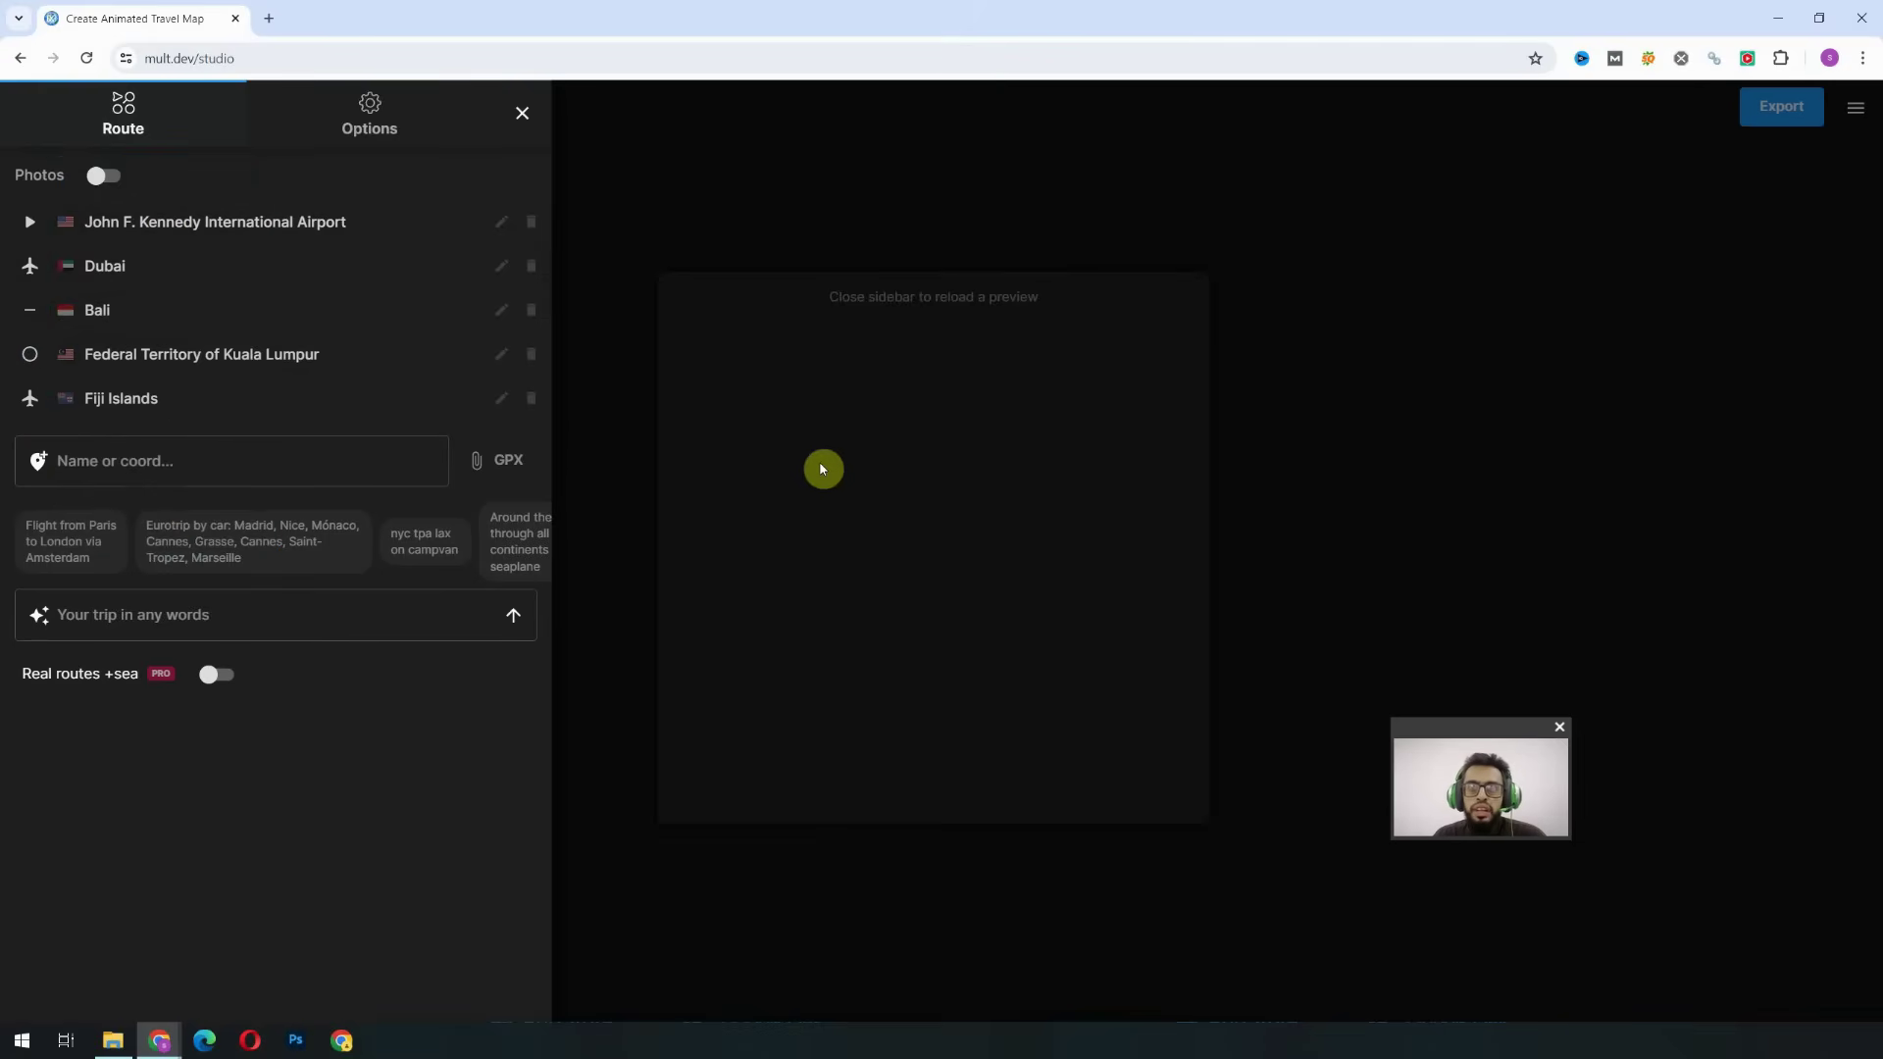
{"action": "left_click", "coordinate": [701, 431]}
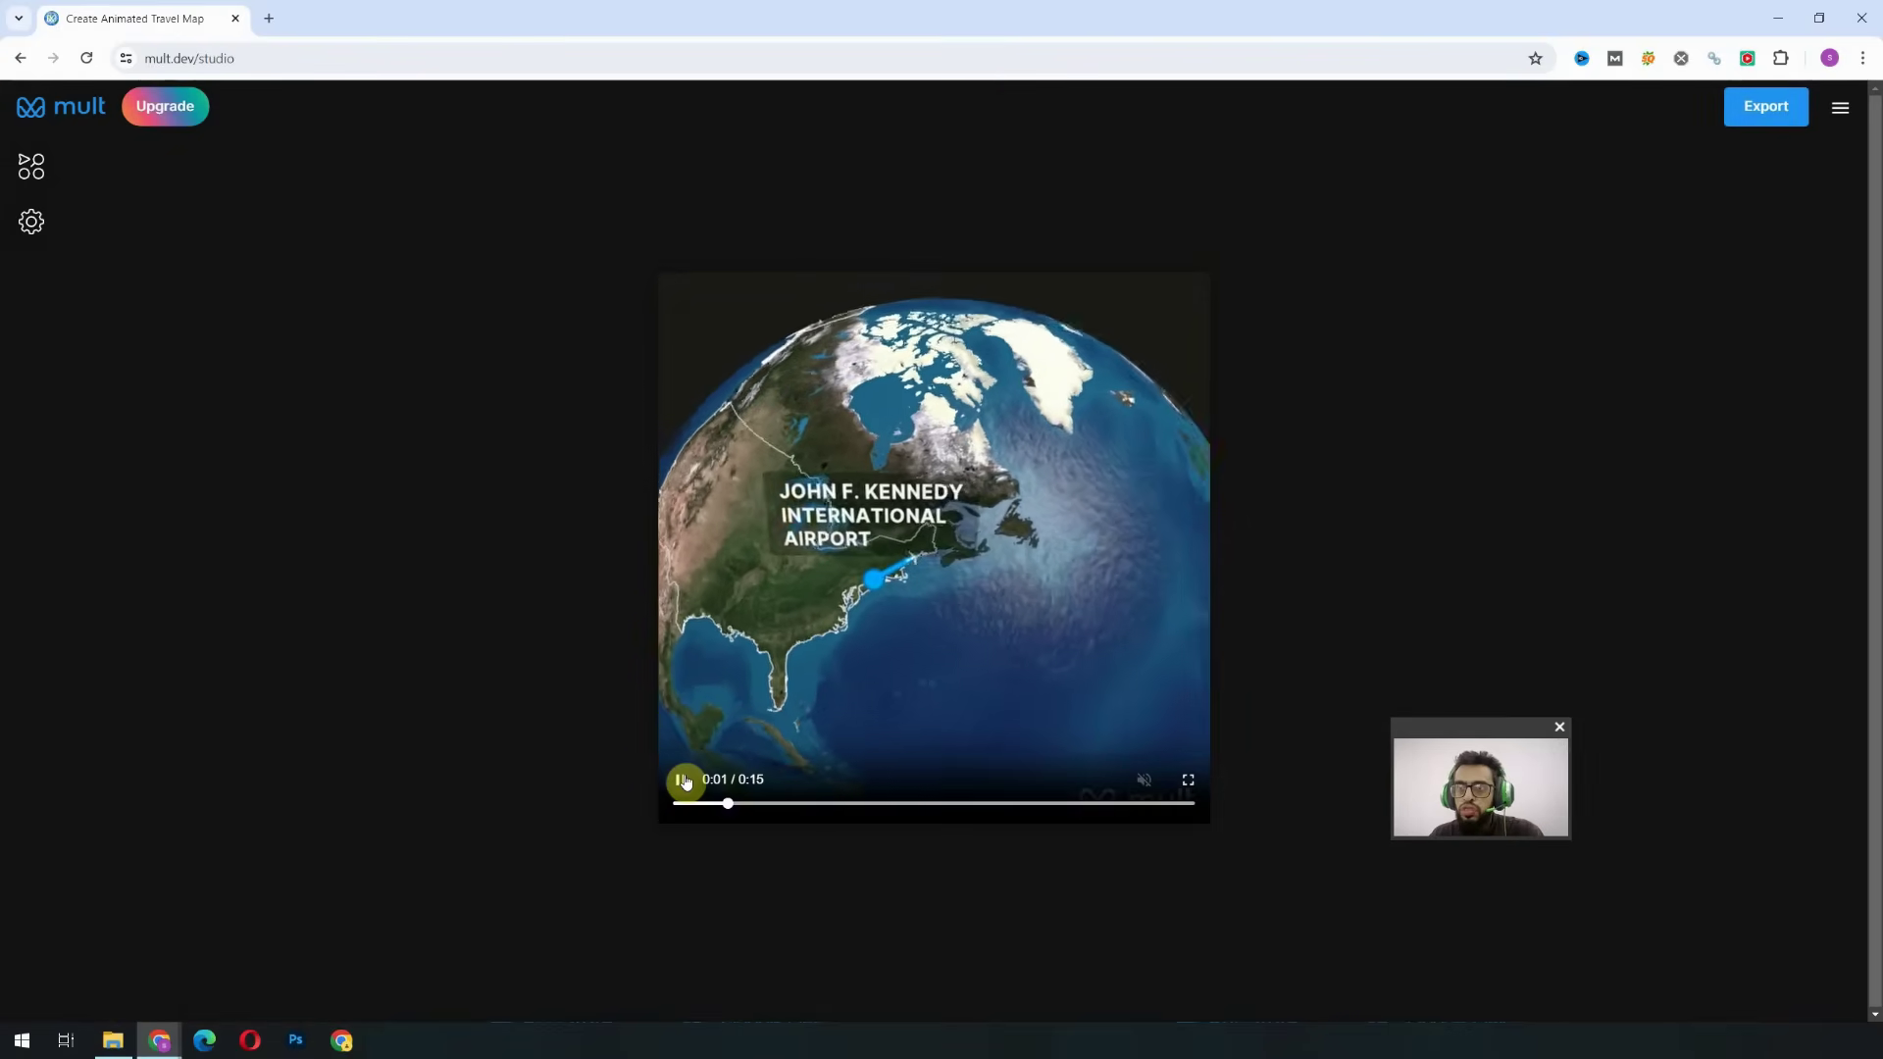
{"action": "left_click", "coordinate": [684, 780]}
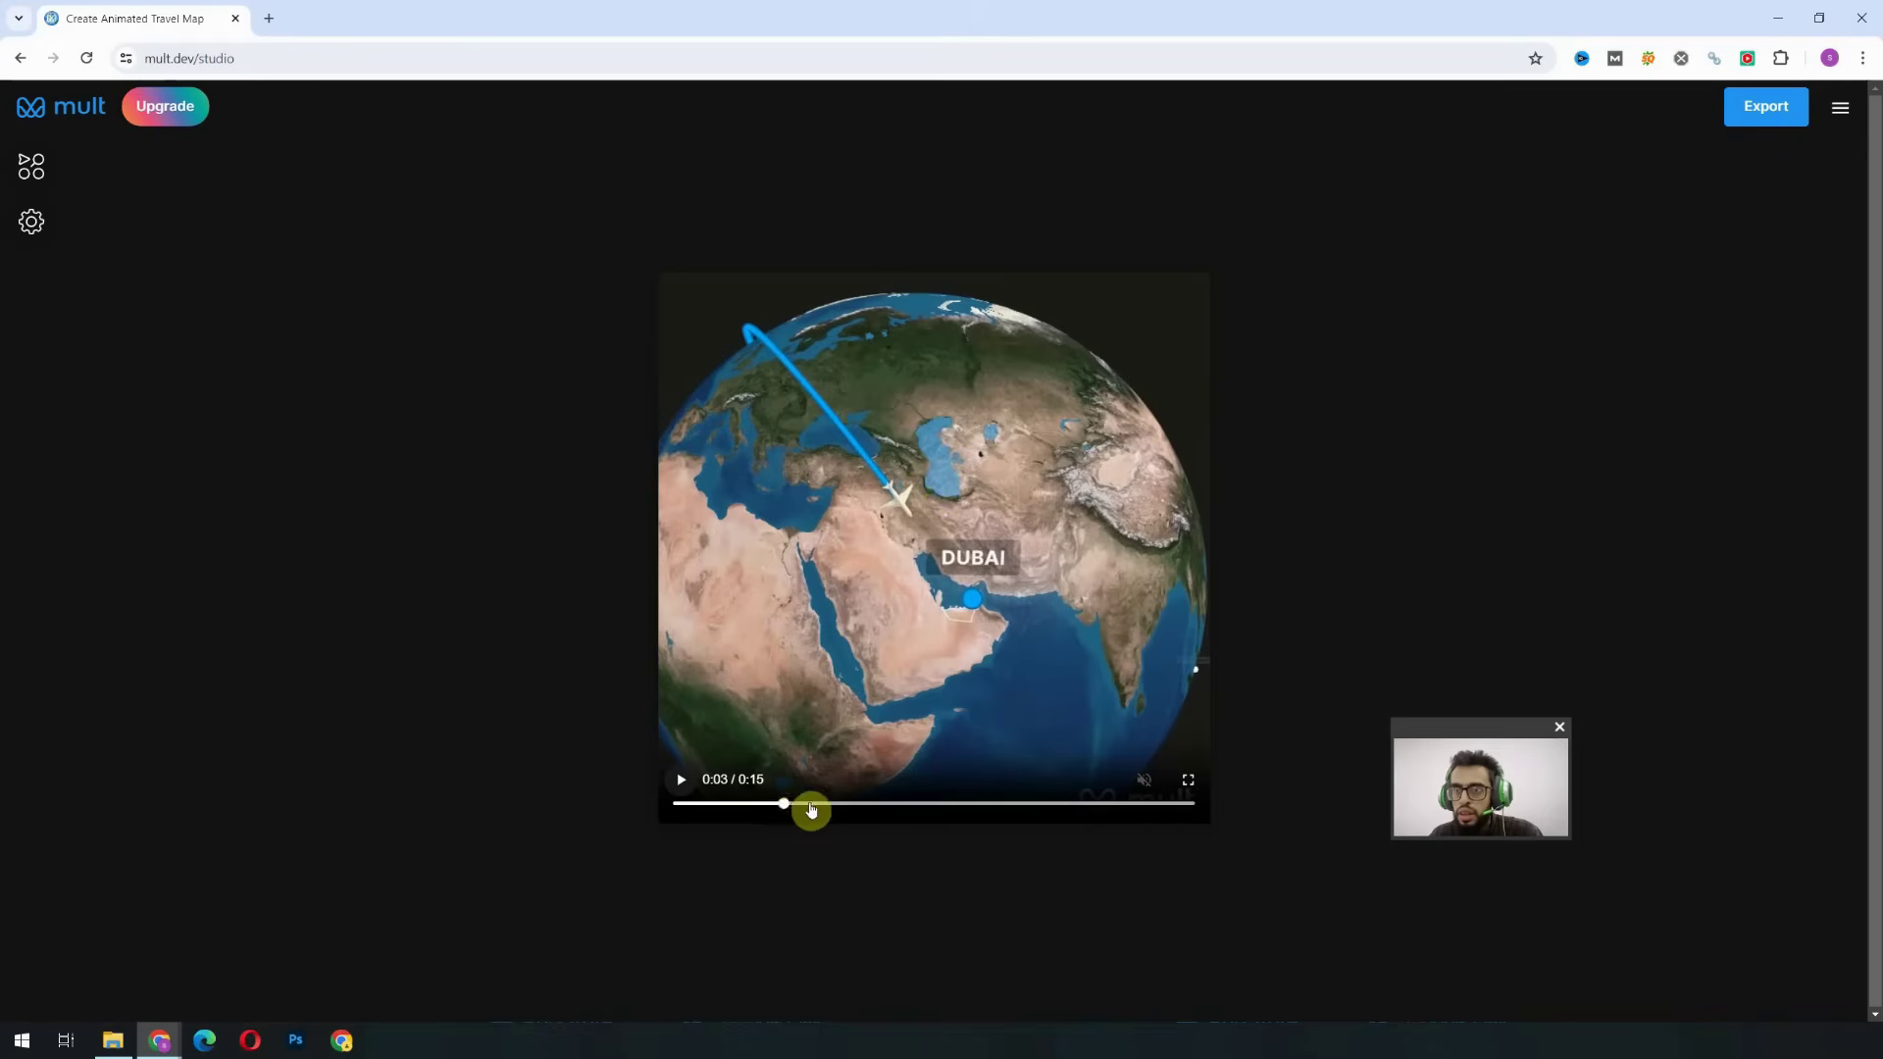
Step: Scrub and play the preview through Bali, Kuala Lumpur and on to the Fiji Islands
{"action": "left_click_drag", "start_coordinate": [812, 809], "coordinate": [862, 802]}
{"action": "left_click", "coordinate": [682, 782]}
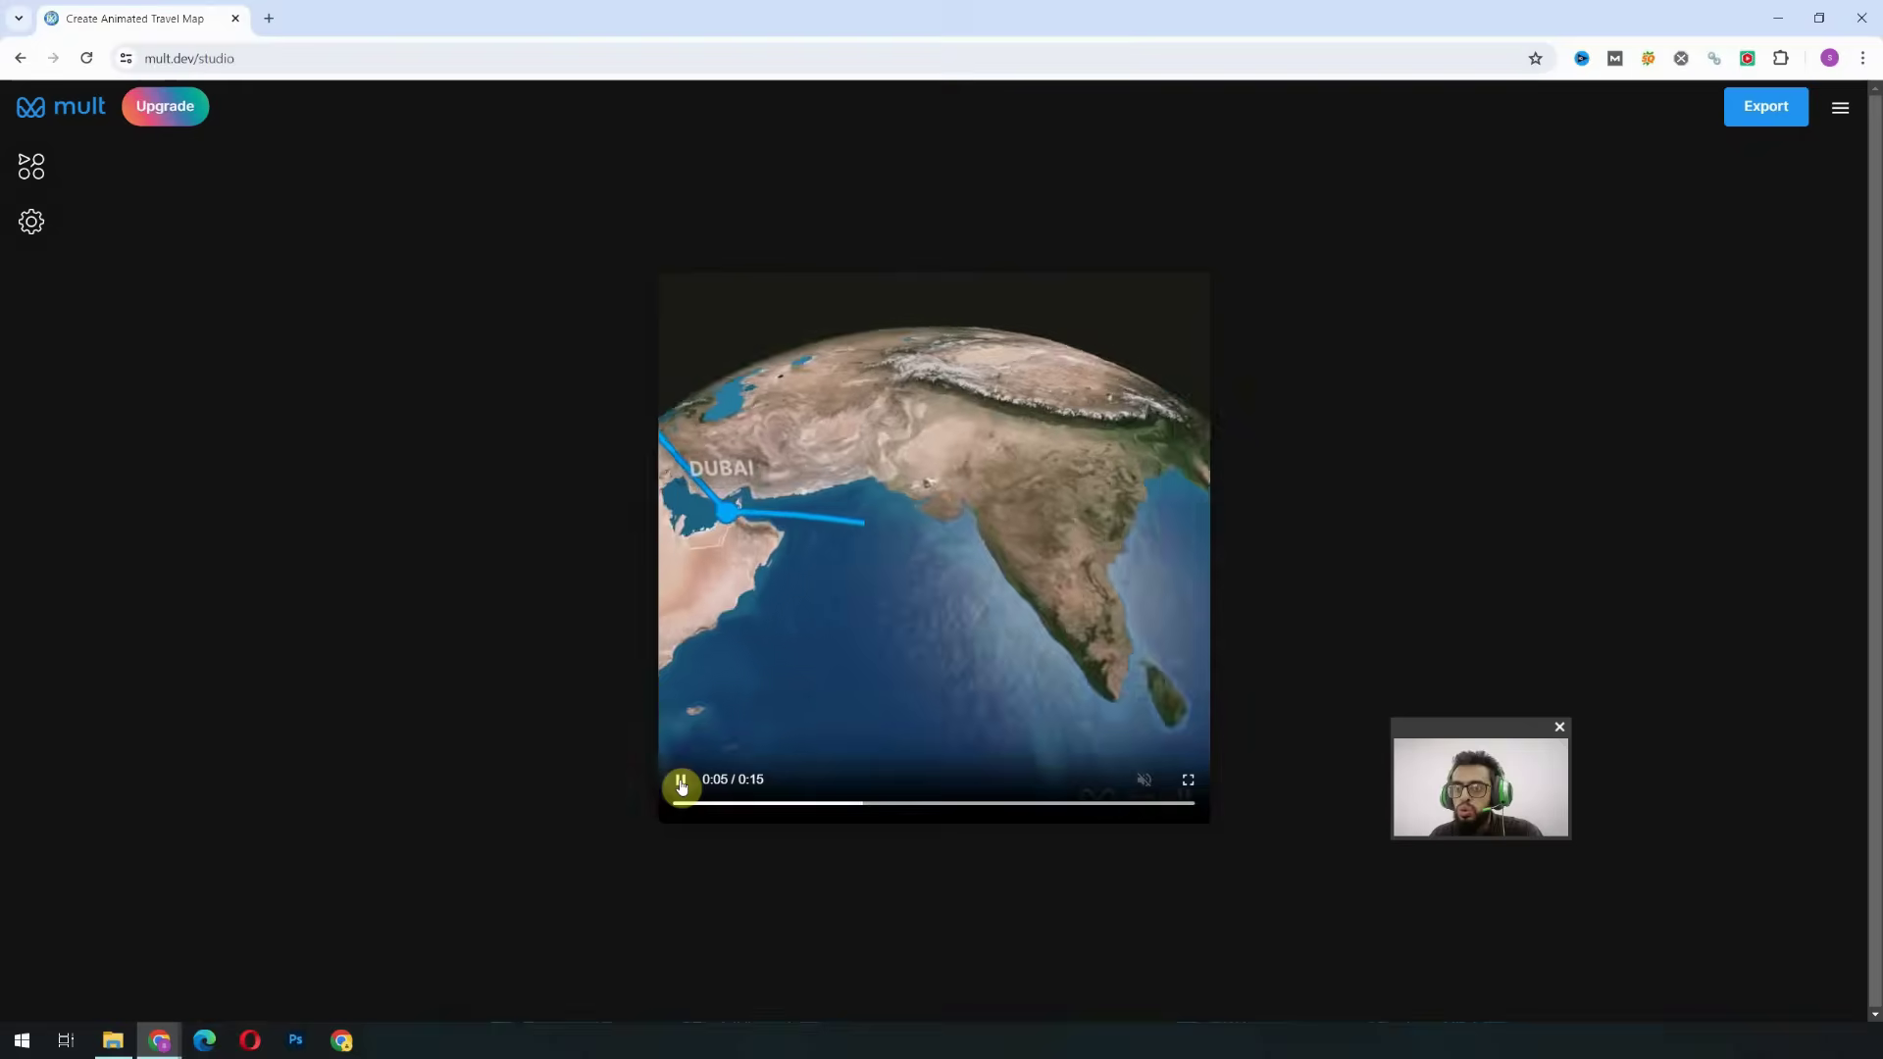
{"action": "left_click", "coordinate": [682, 784]}
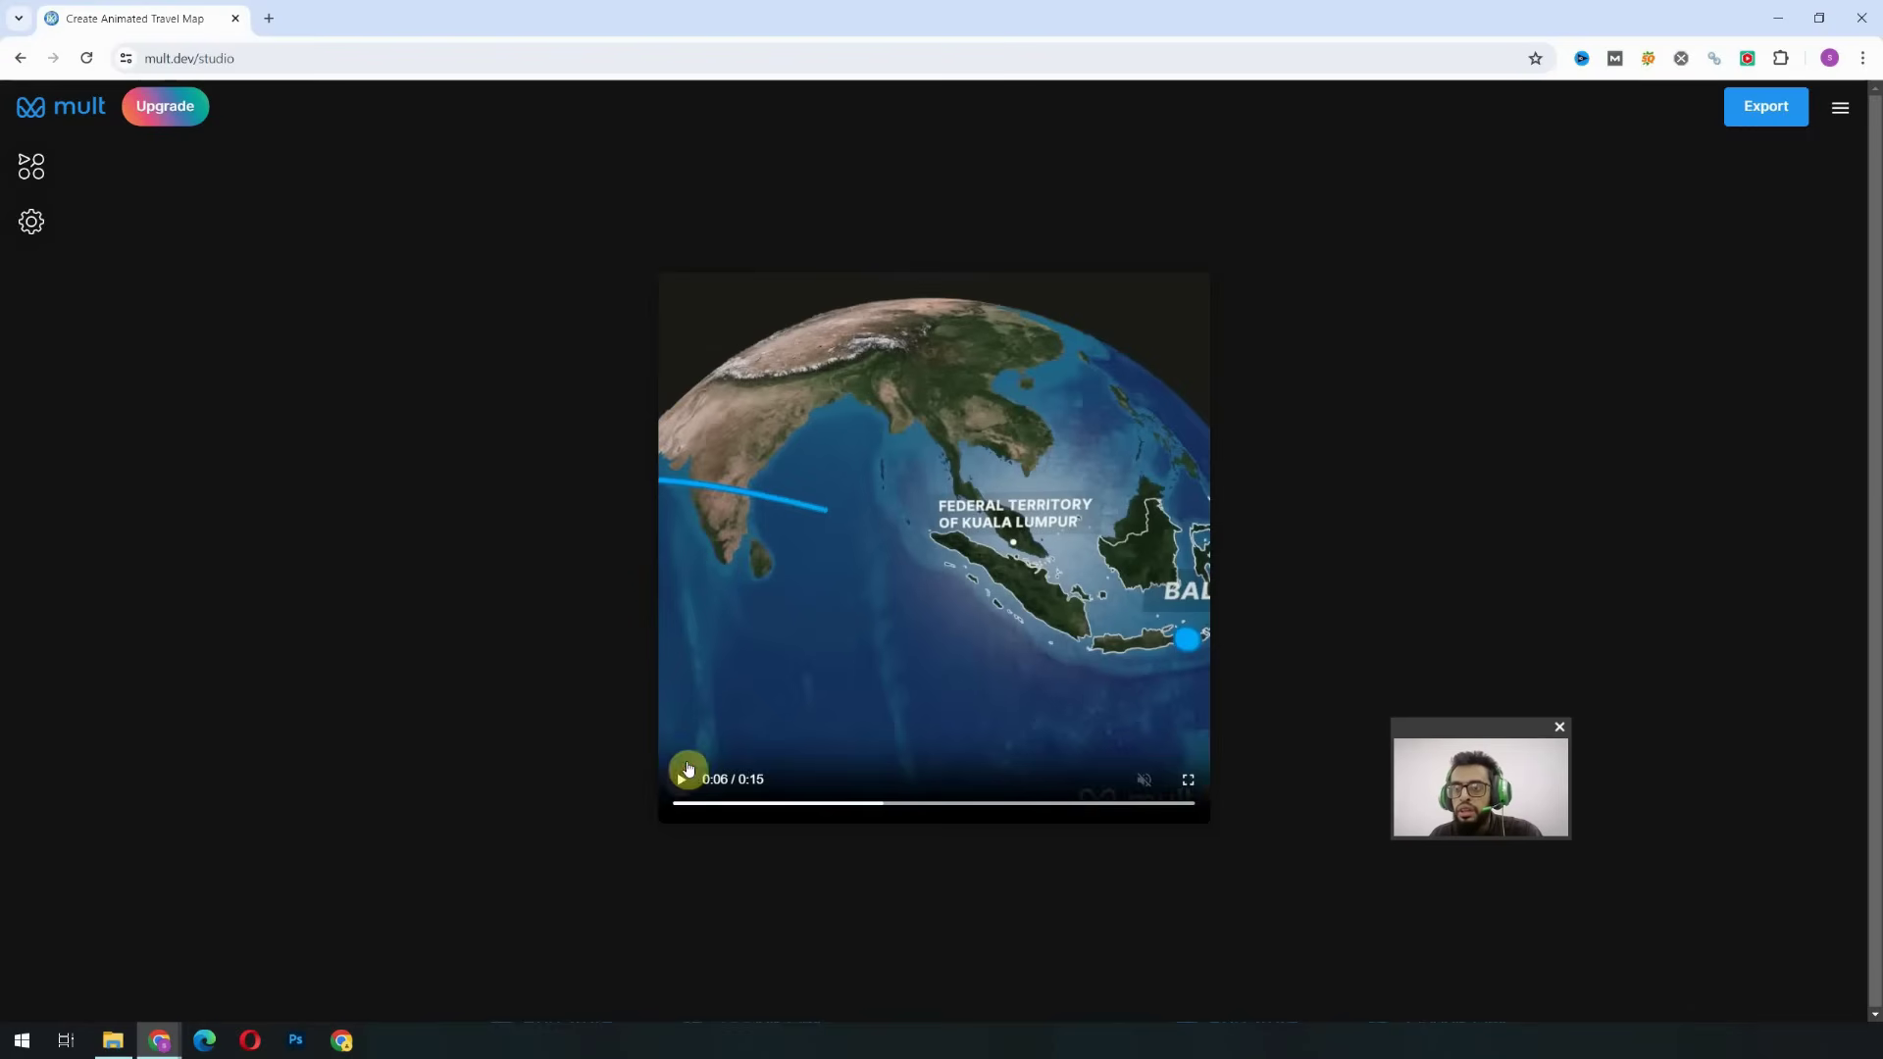
{"action": "left_click", "coordinate": [686, 773]}
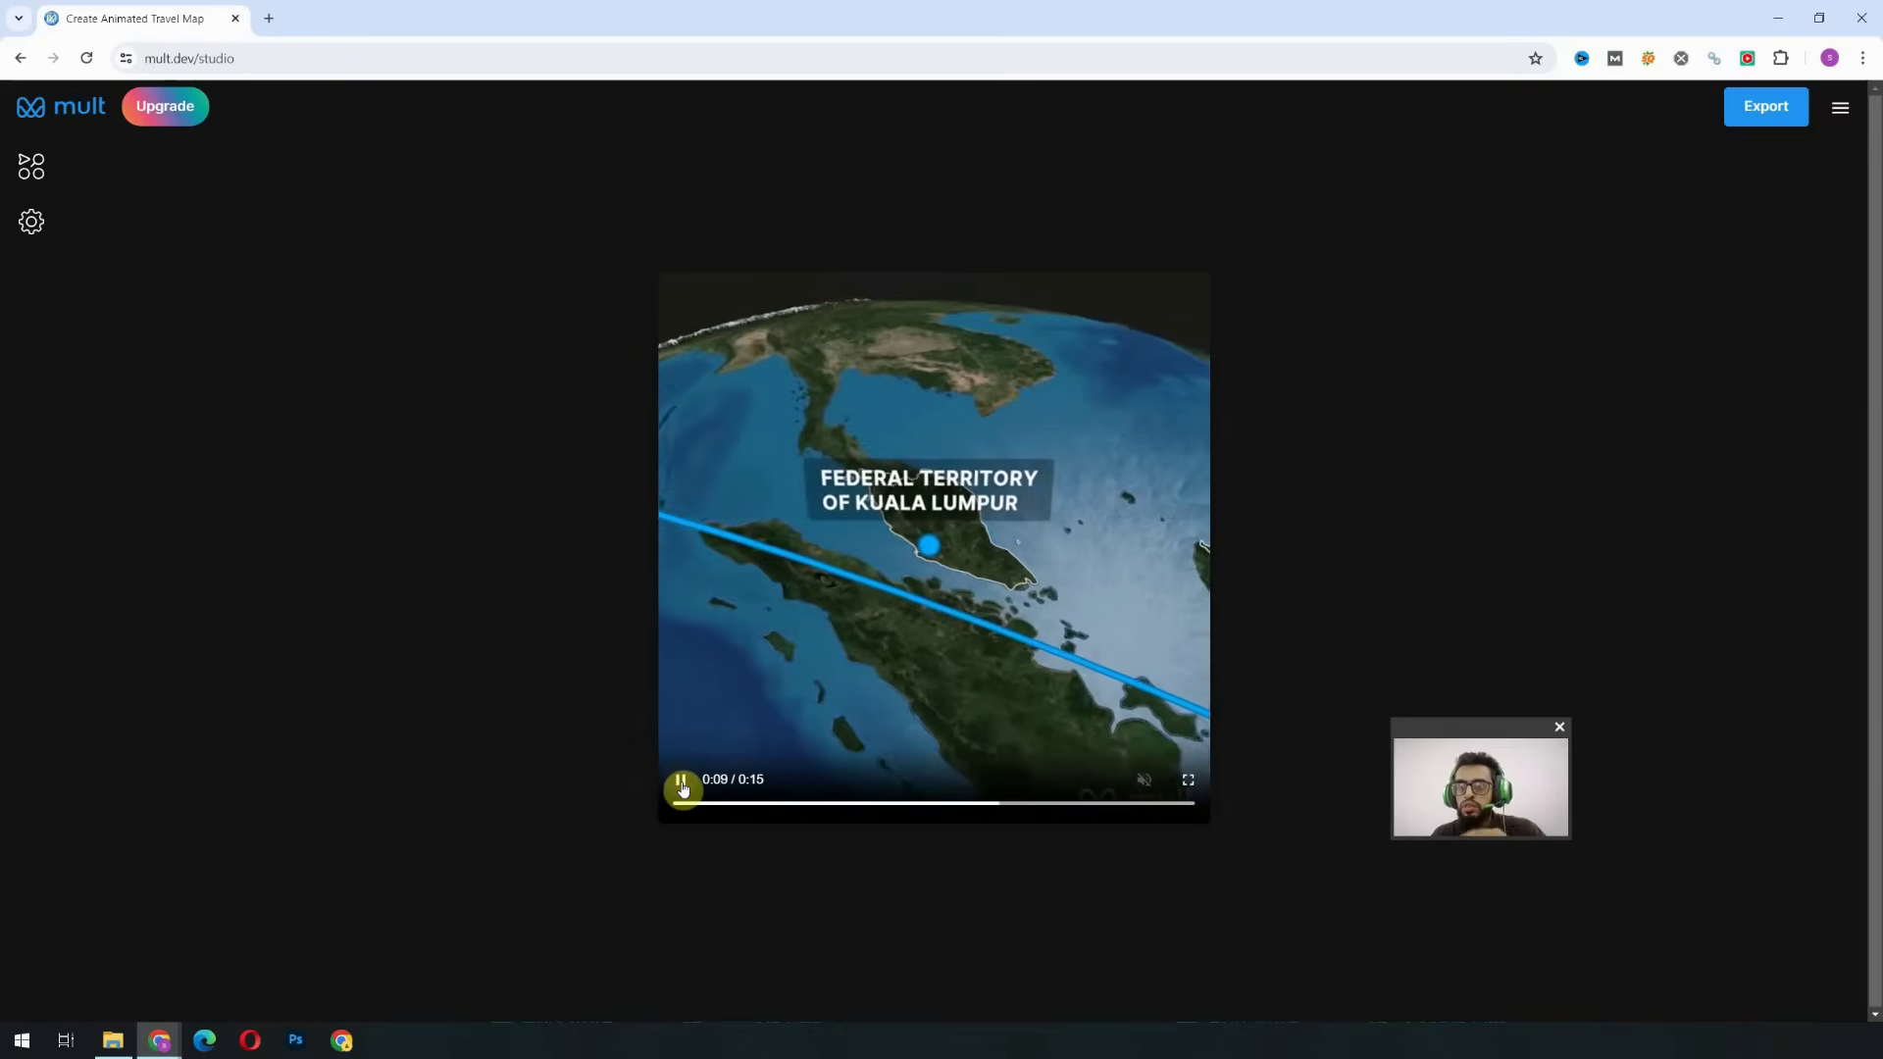
{"action": "left_click", "coordinate": [682, 785]}
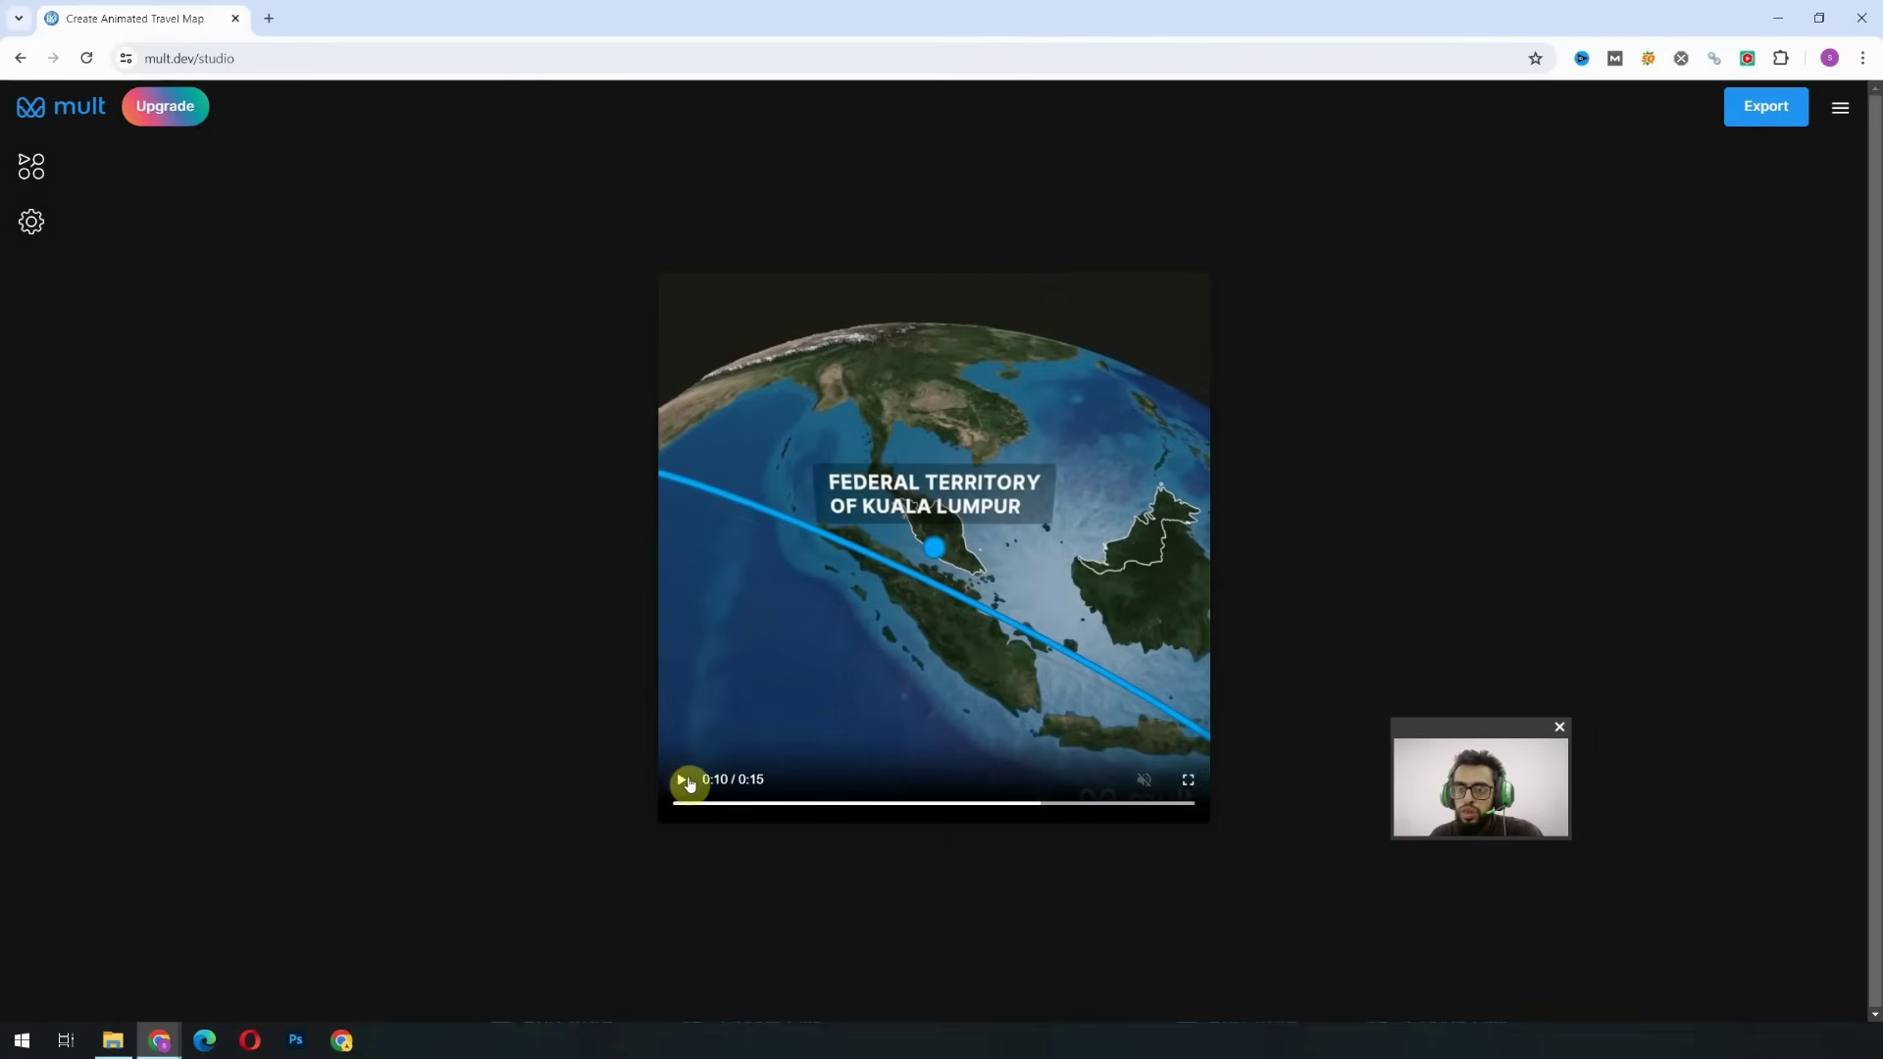
{"action": "left_click", "coordinate": [686, 781]}
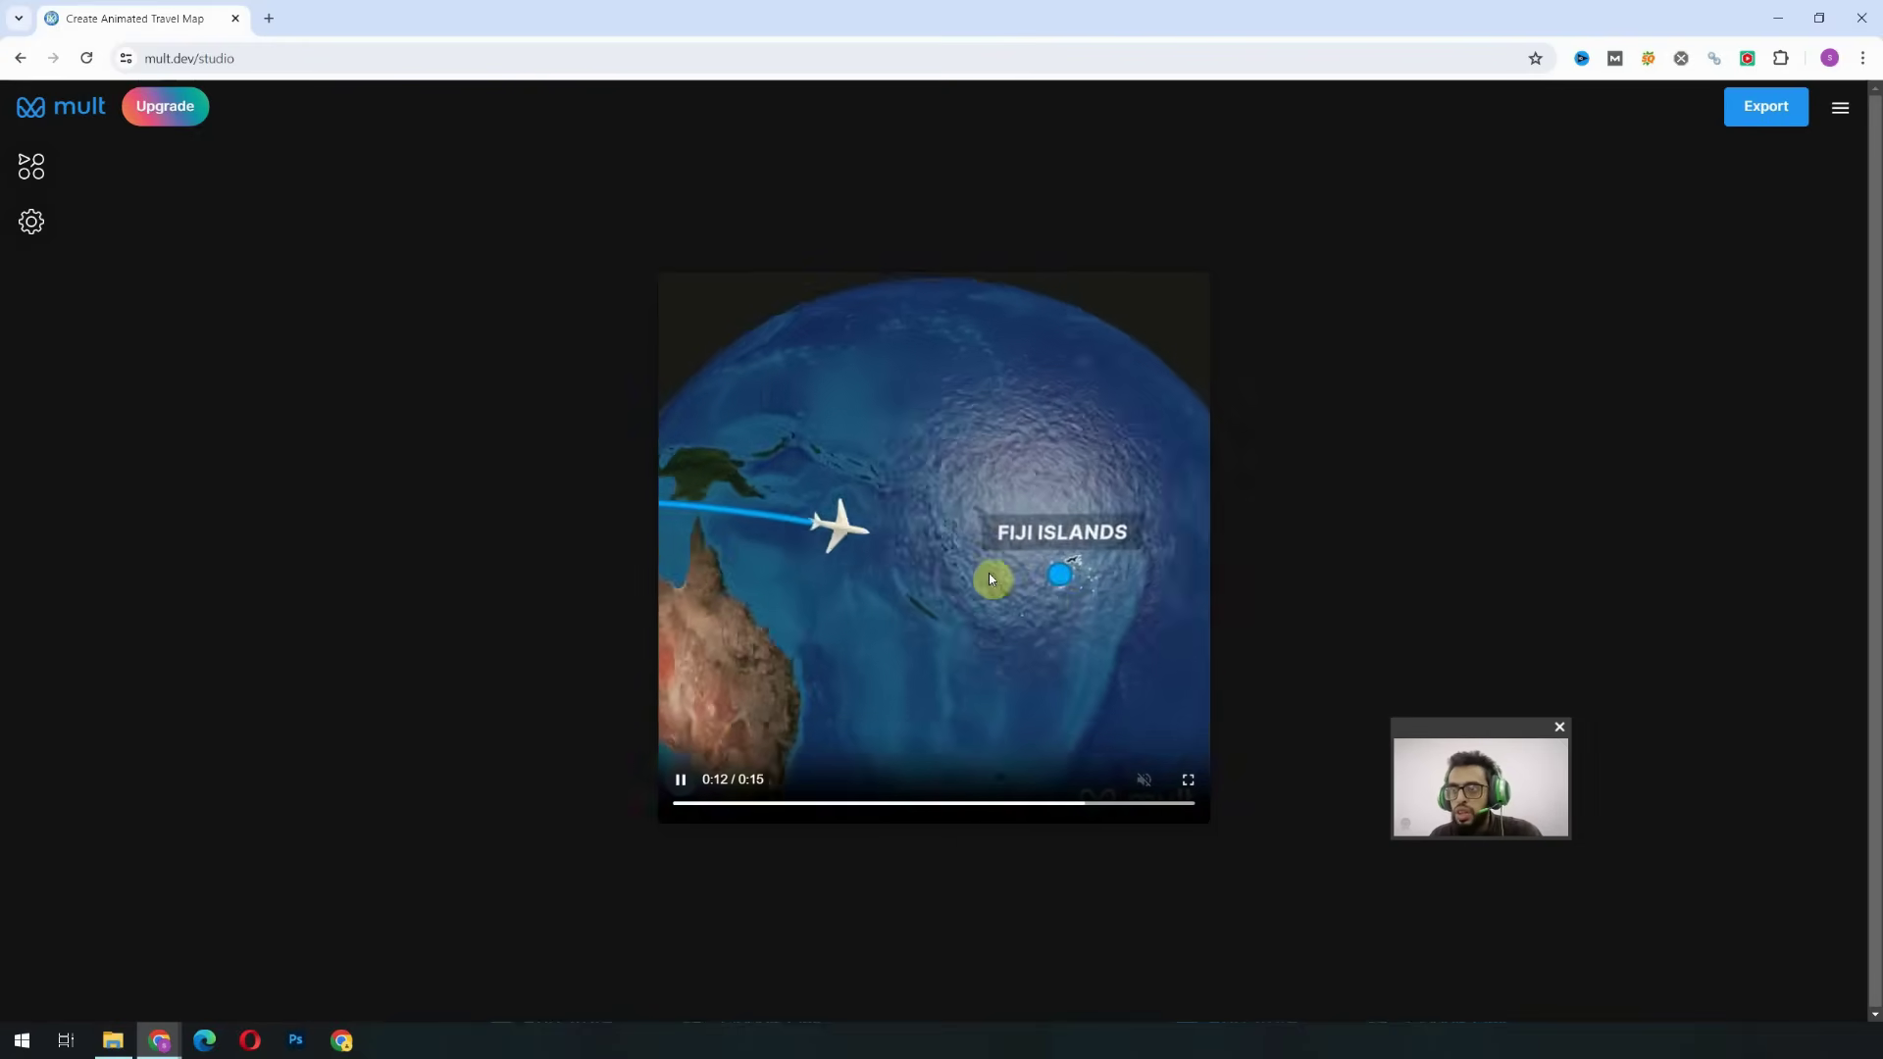
Step: Switch the map's main style from Earth to Eco in the Options settings
{"action": "left_click", "coordinate": [31, 222]}
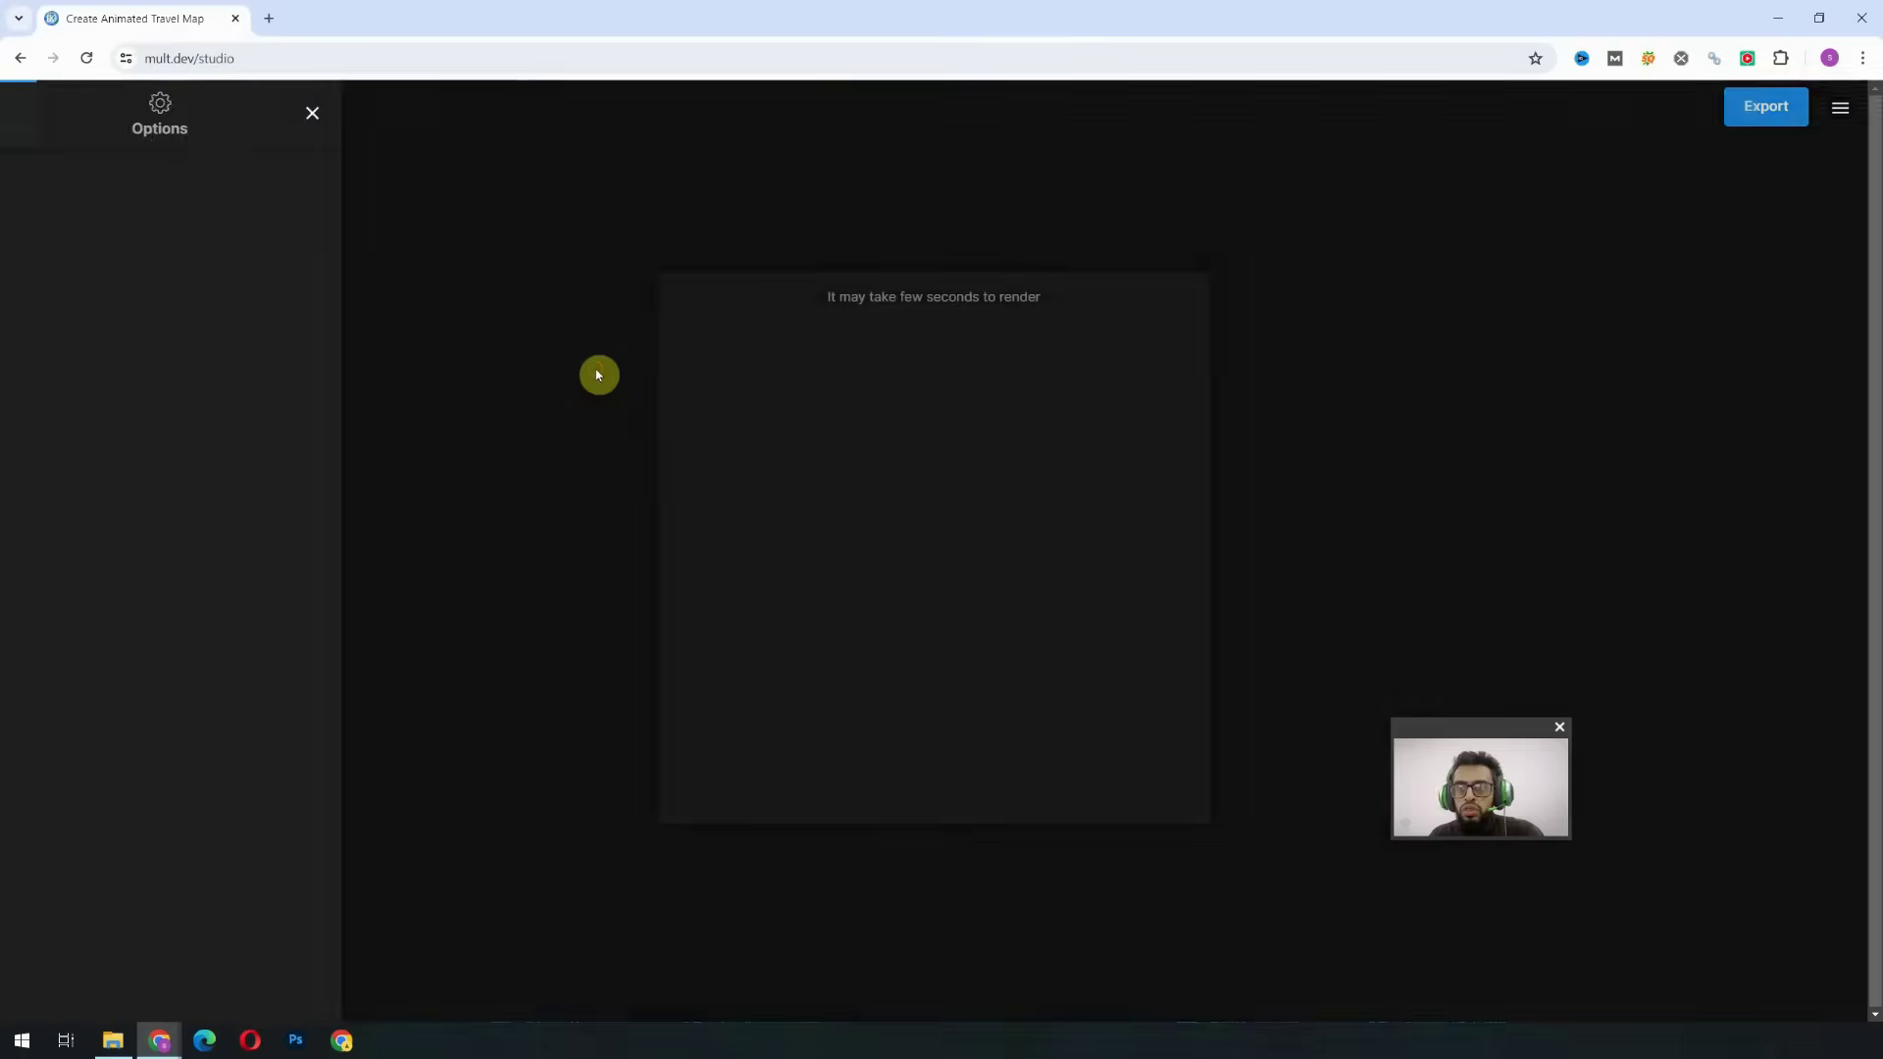
{"action": "left_click", "coordinate": [34, 163]}
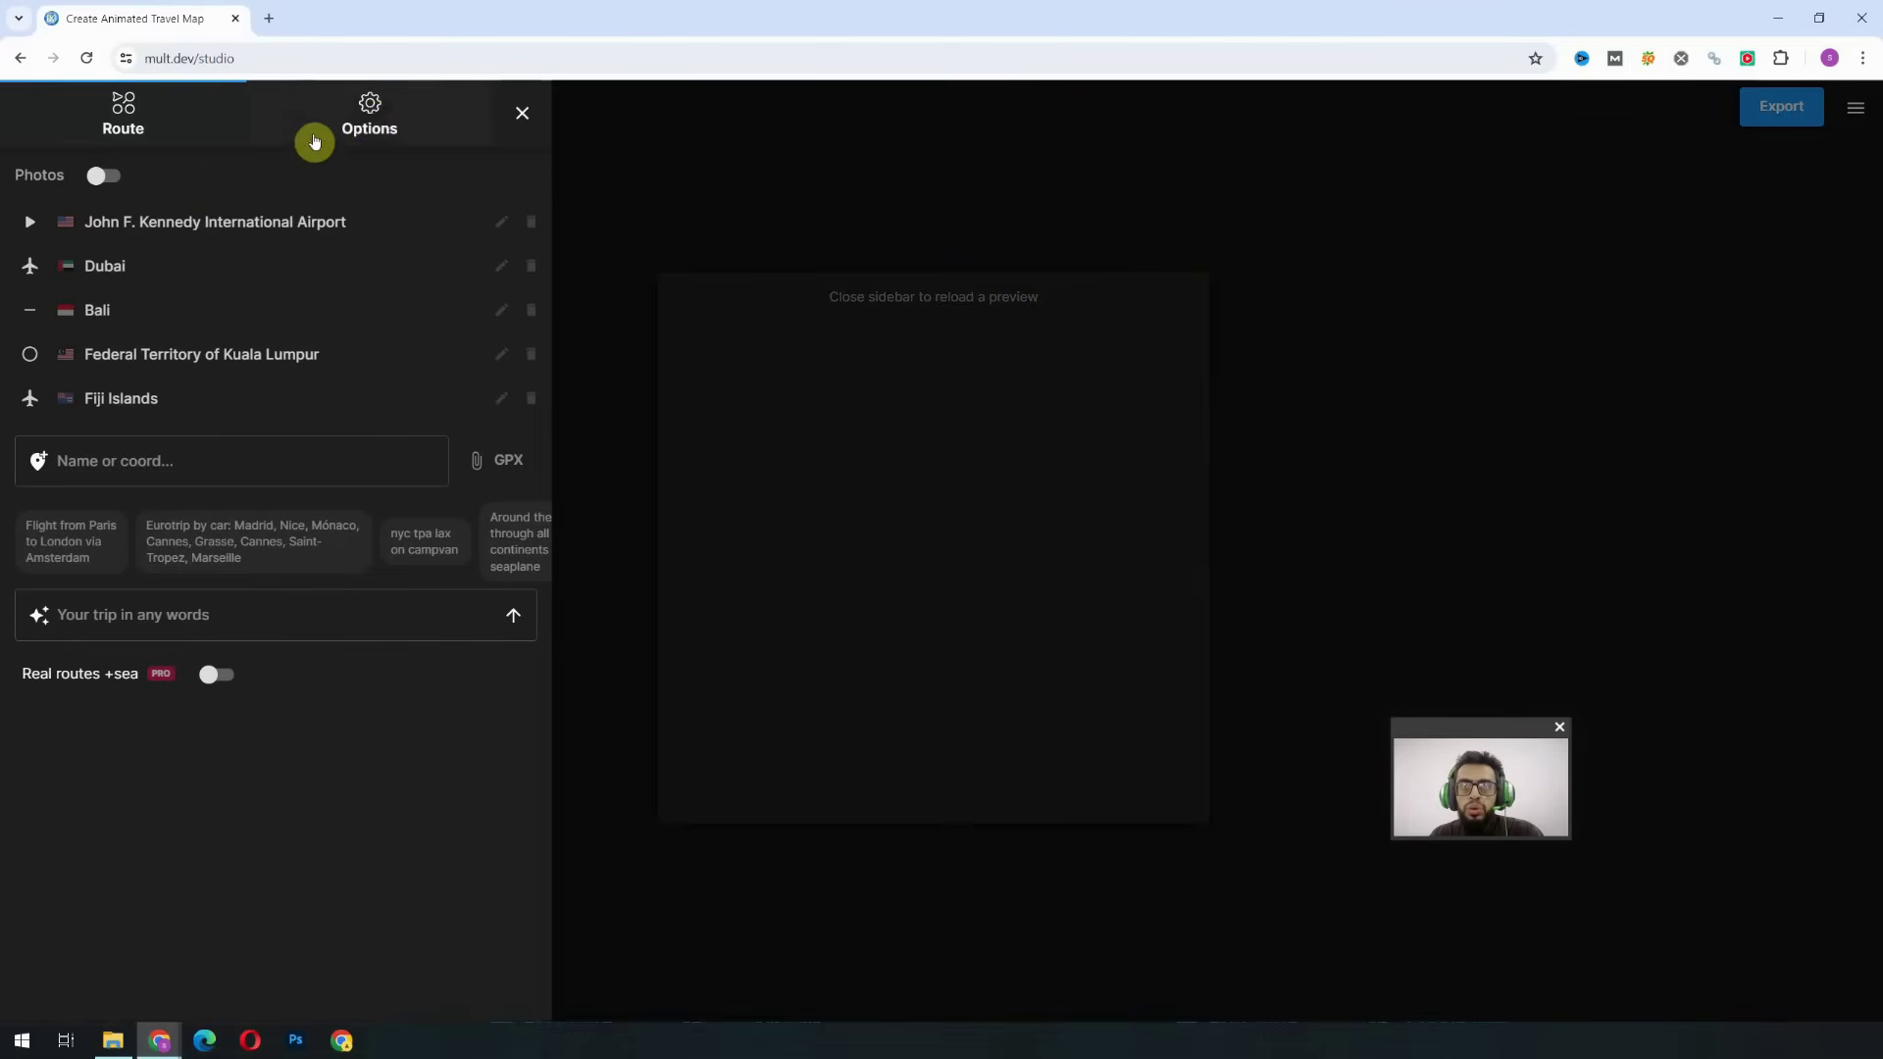
{"action": "left_click", "coordinate": [376, 124]}
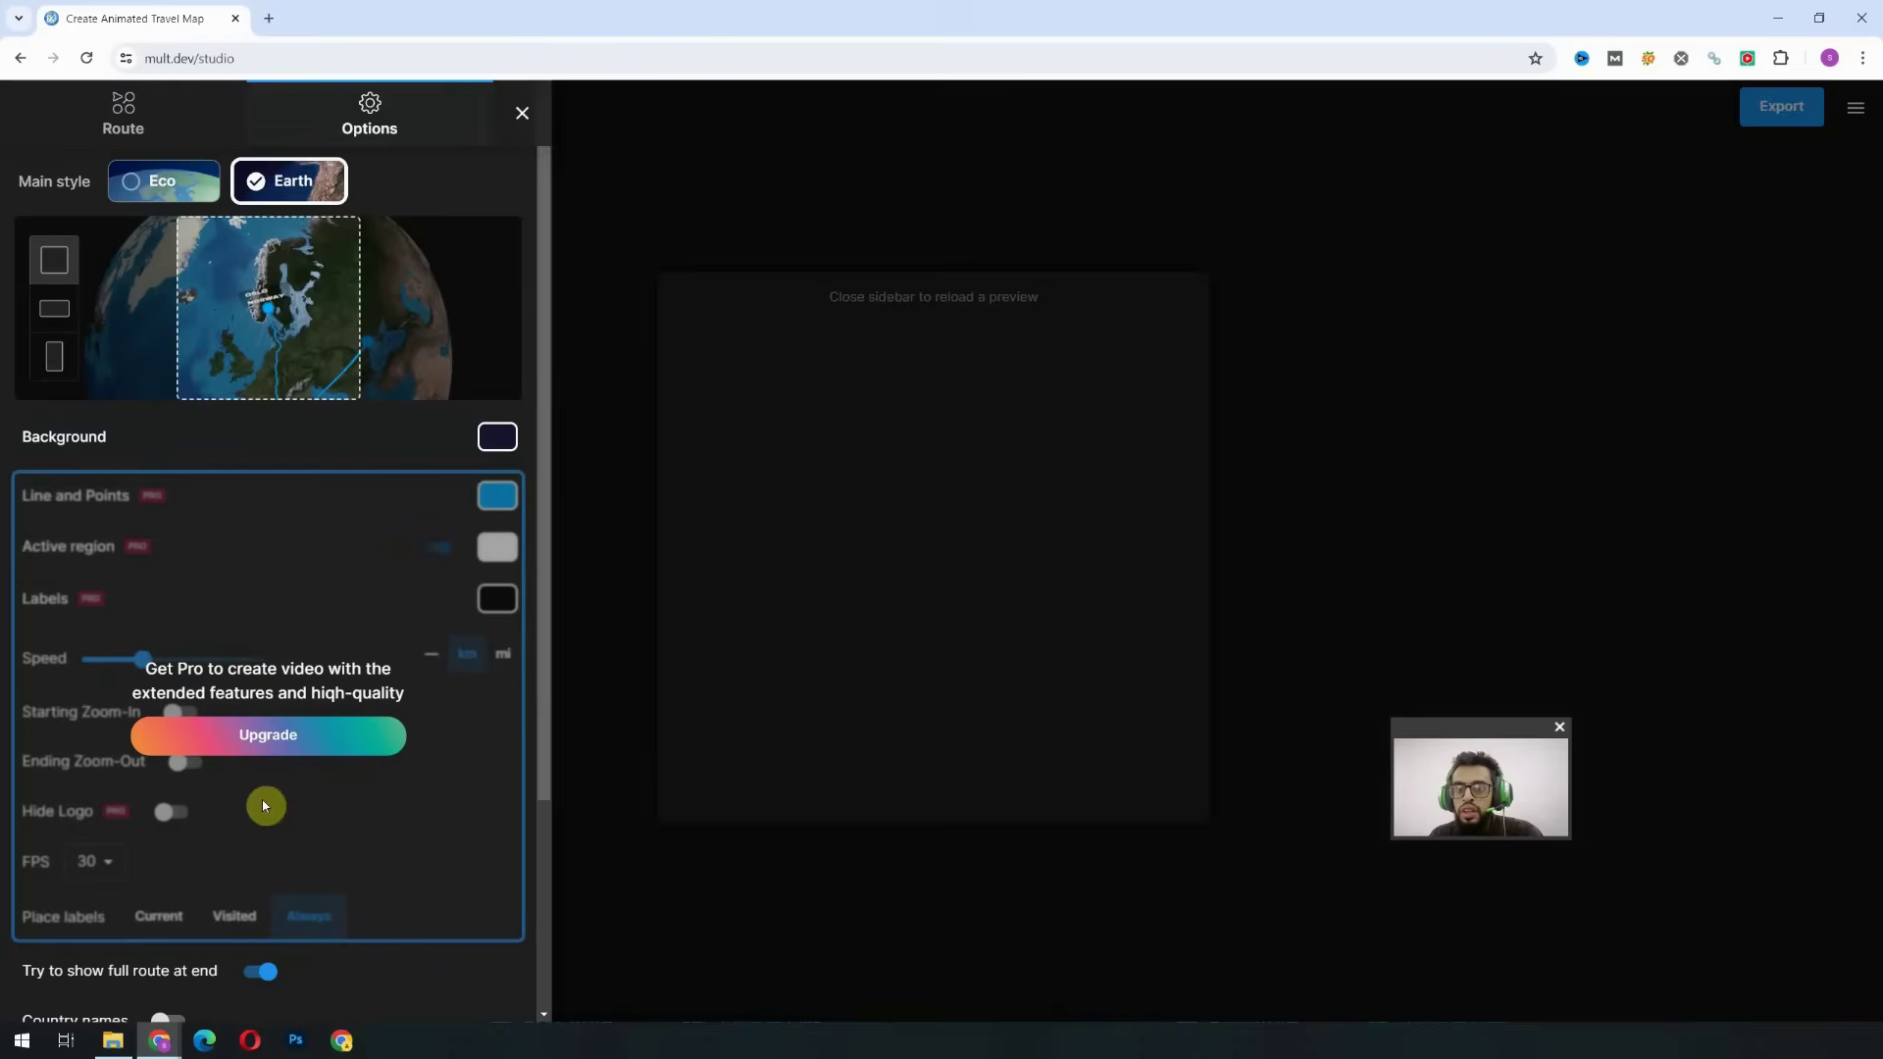
{"action": "scroll", "coordinate": [262, 798], "scroll_direction": "down", "scroll_amount": 3}
{"action": "scroll", "coordinate": [263, 807], "scroll_direction": "up", "scroll_amount": 3}
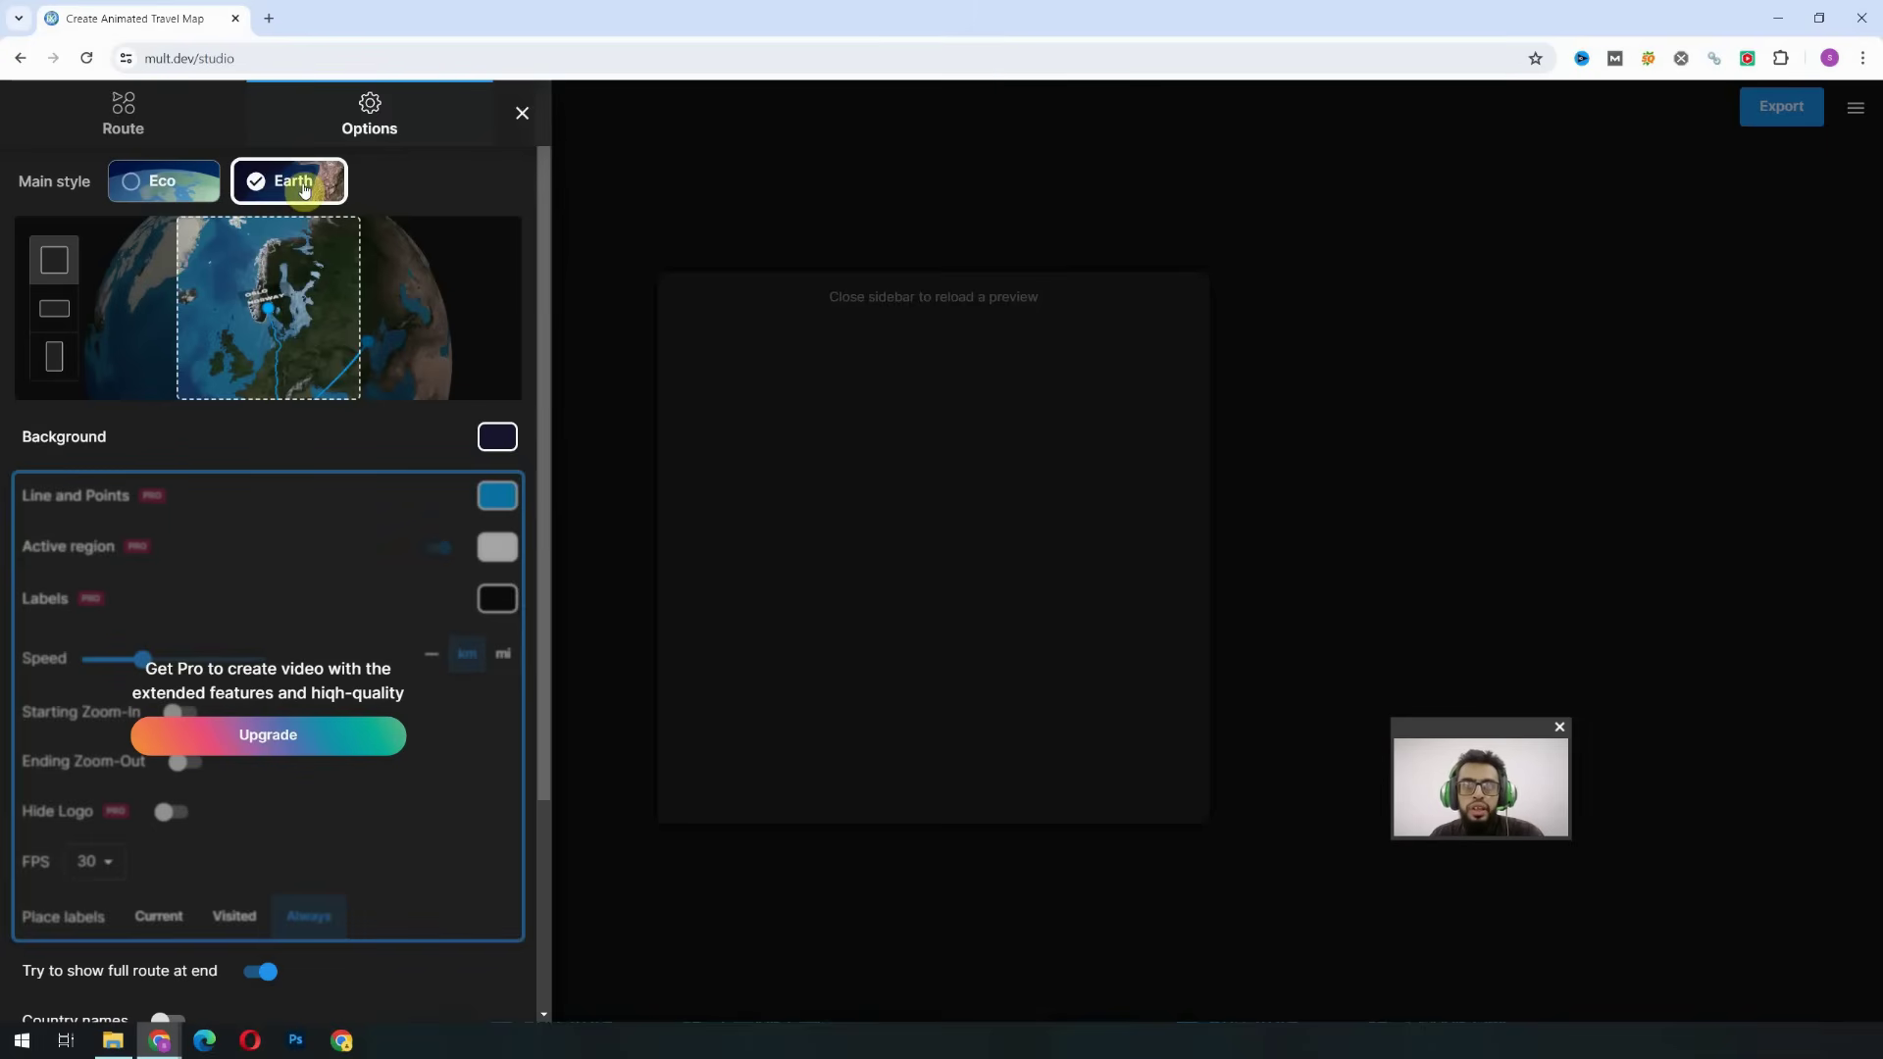
{"action": "left_click", "coordinate": [134, 188]}
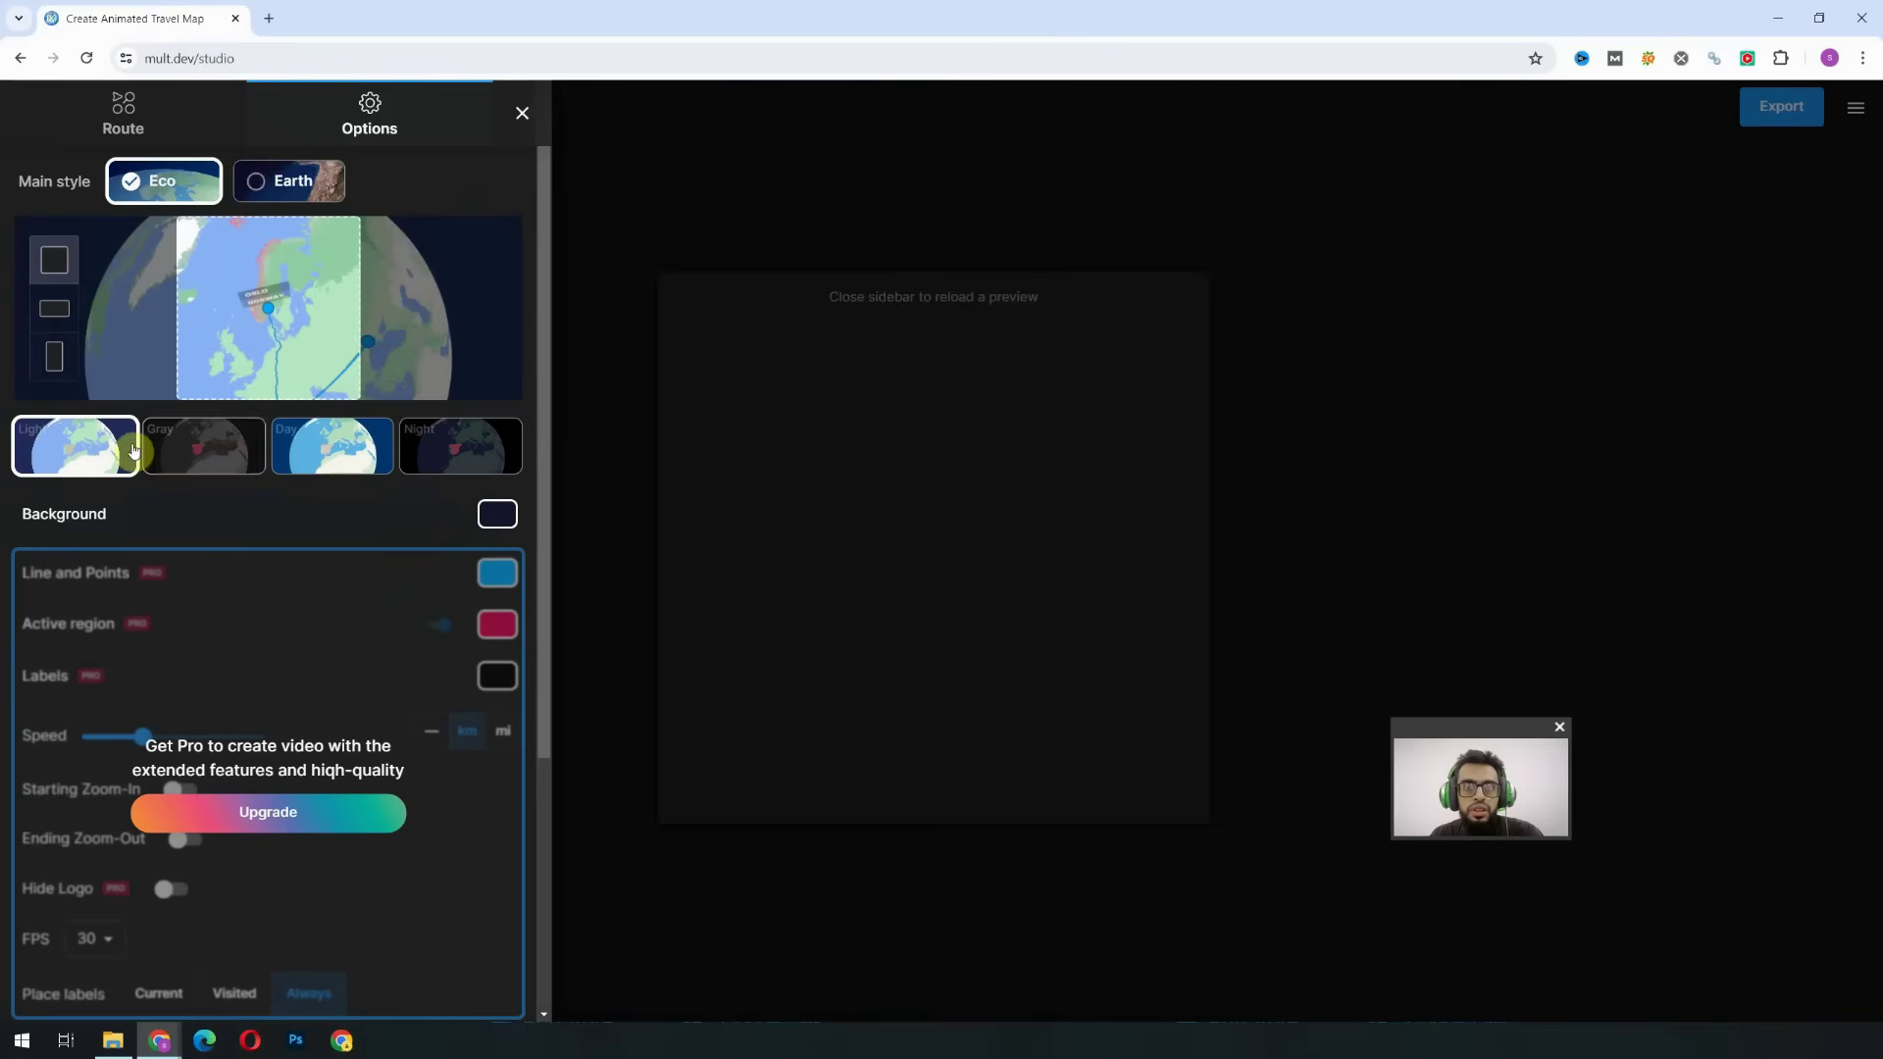
Step: Apply the dark Gray theme and set the video frame to vertical portrait
{"action": "left_click", "coordinate": [219, 450]}
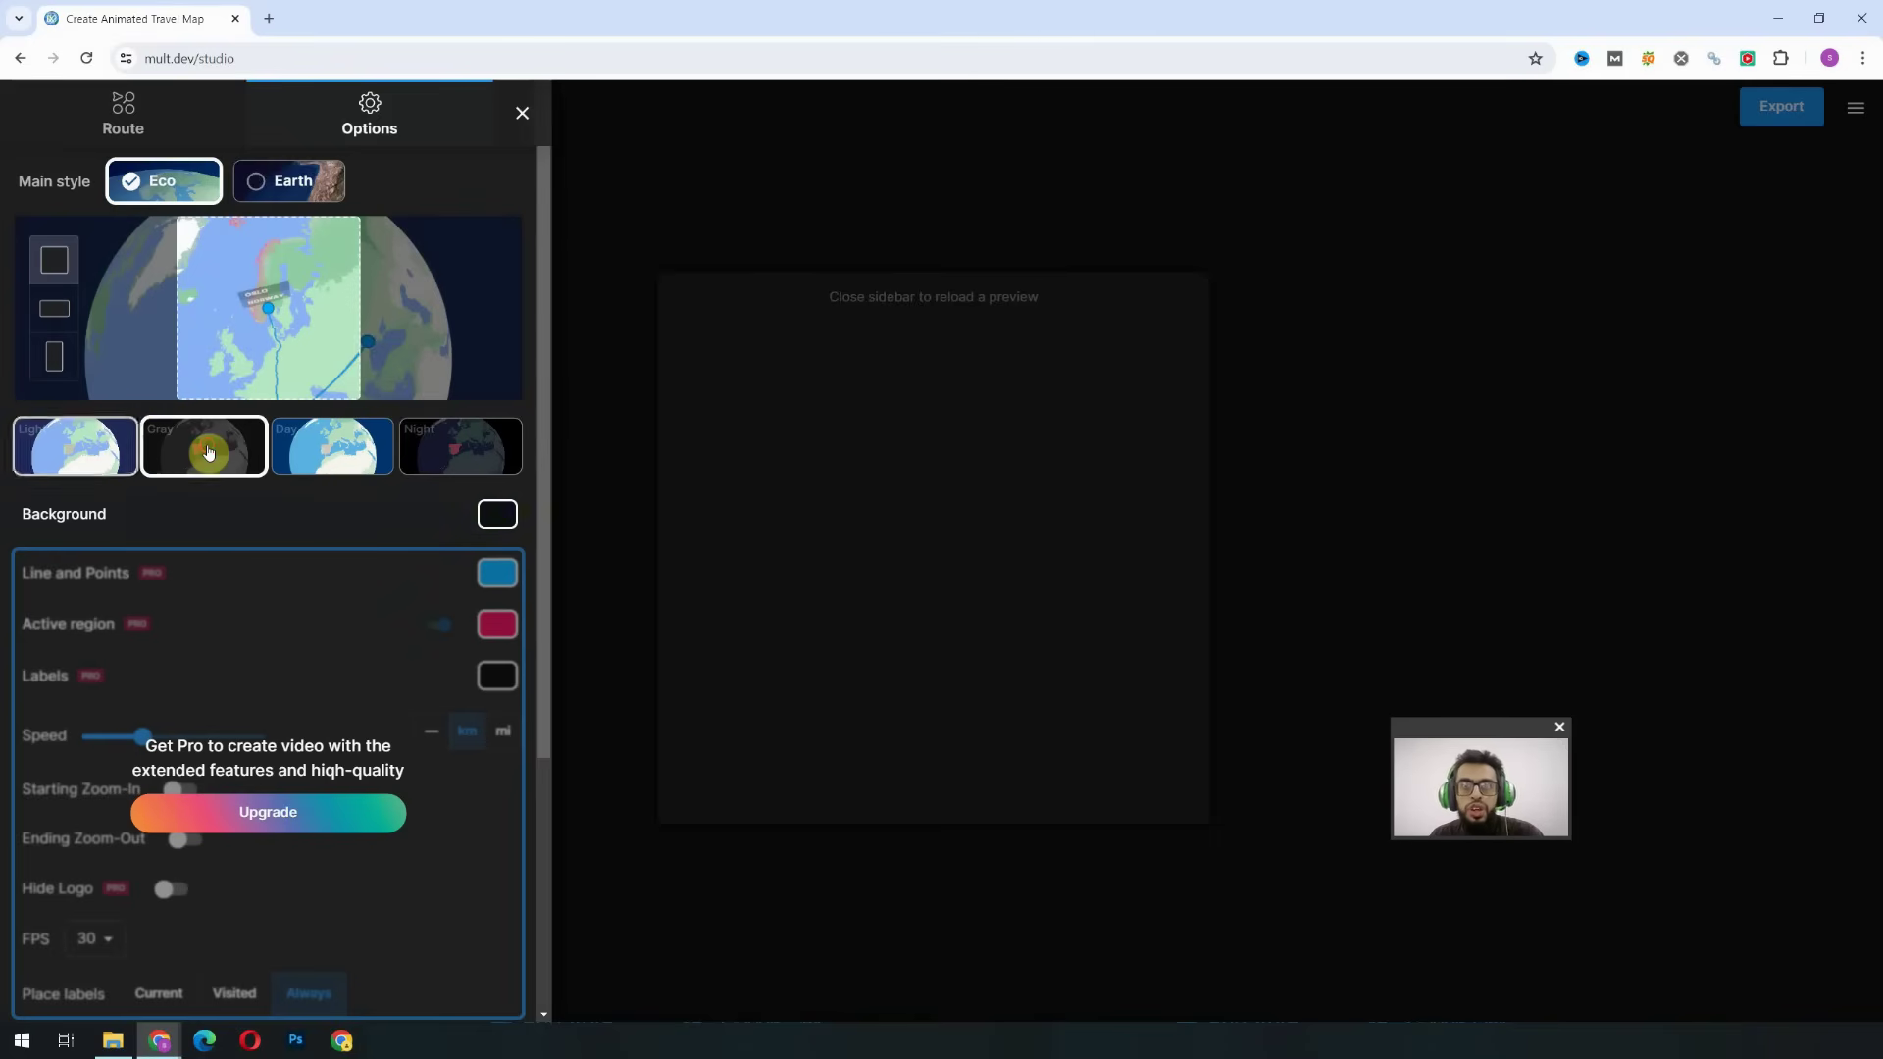
{"action": "left_click", "coordinate": [643, 258]}
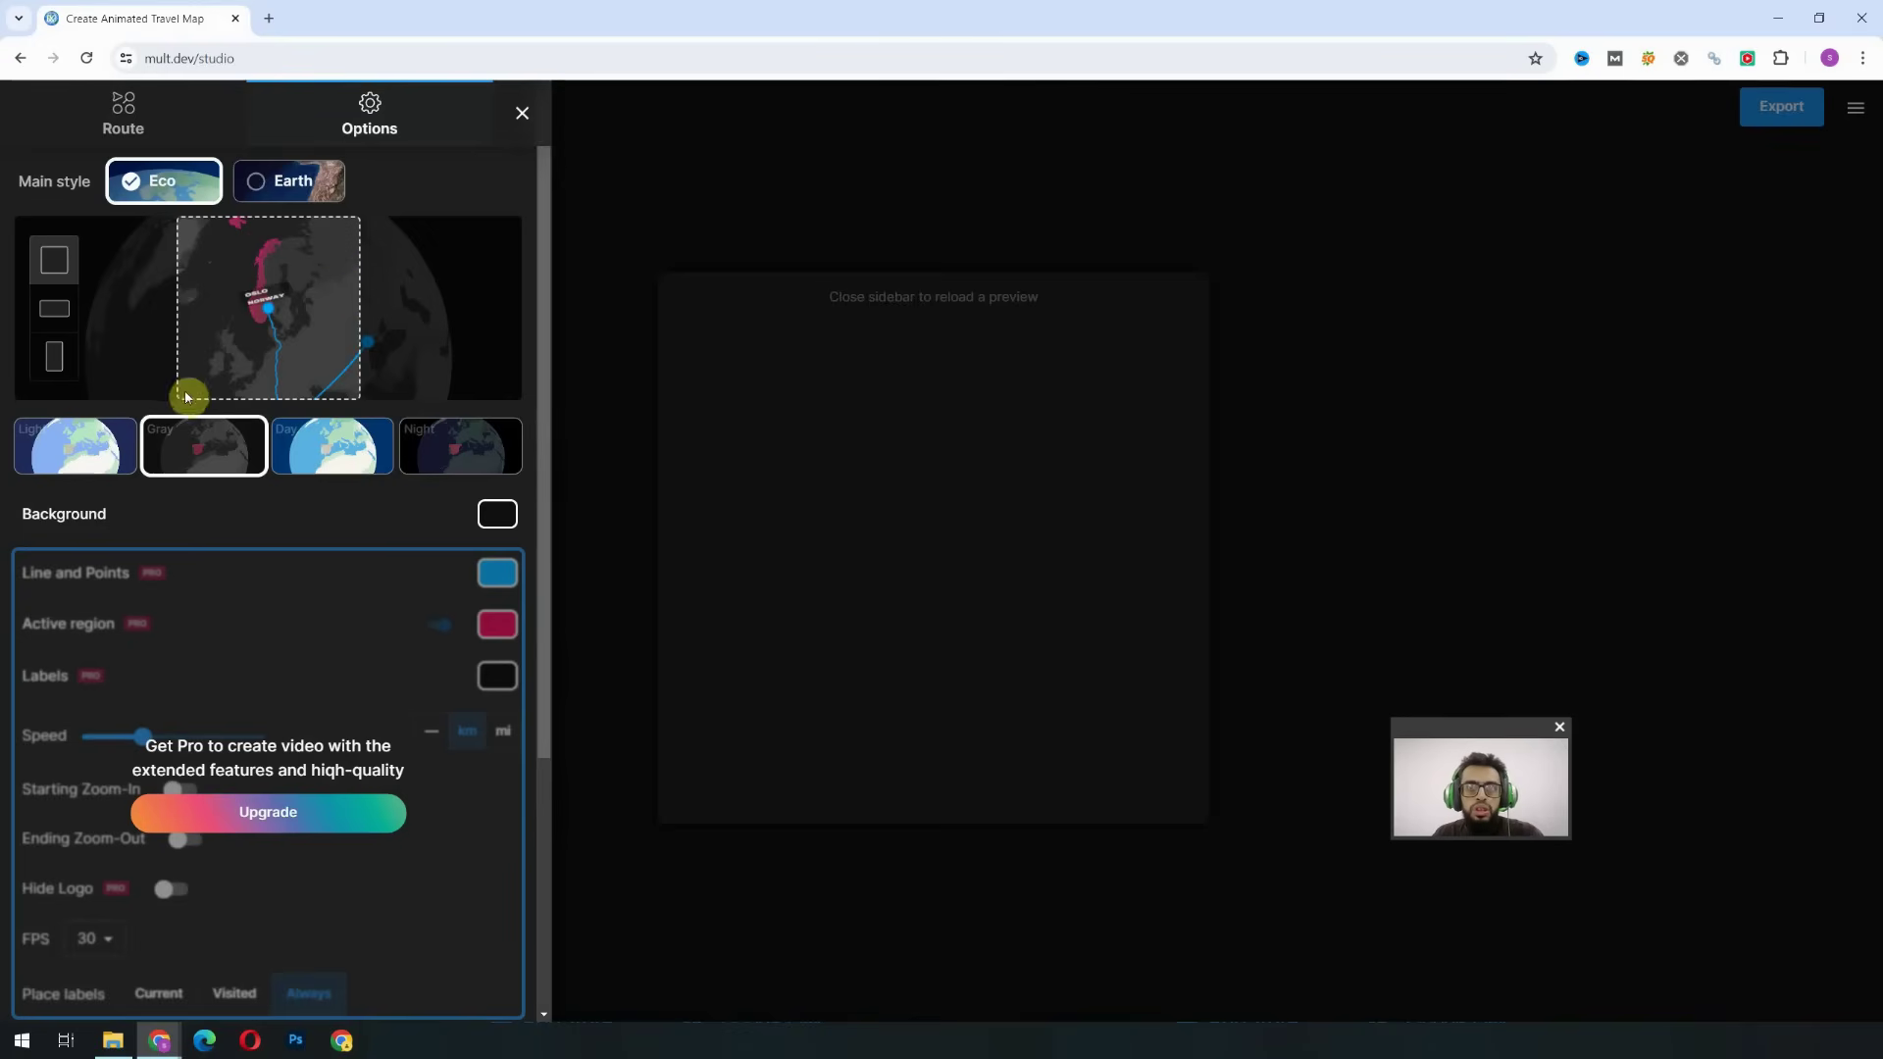
{"action": "left_click", "coordinate": [54, 308]}
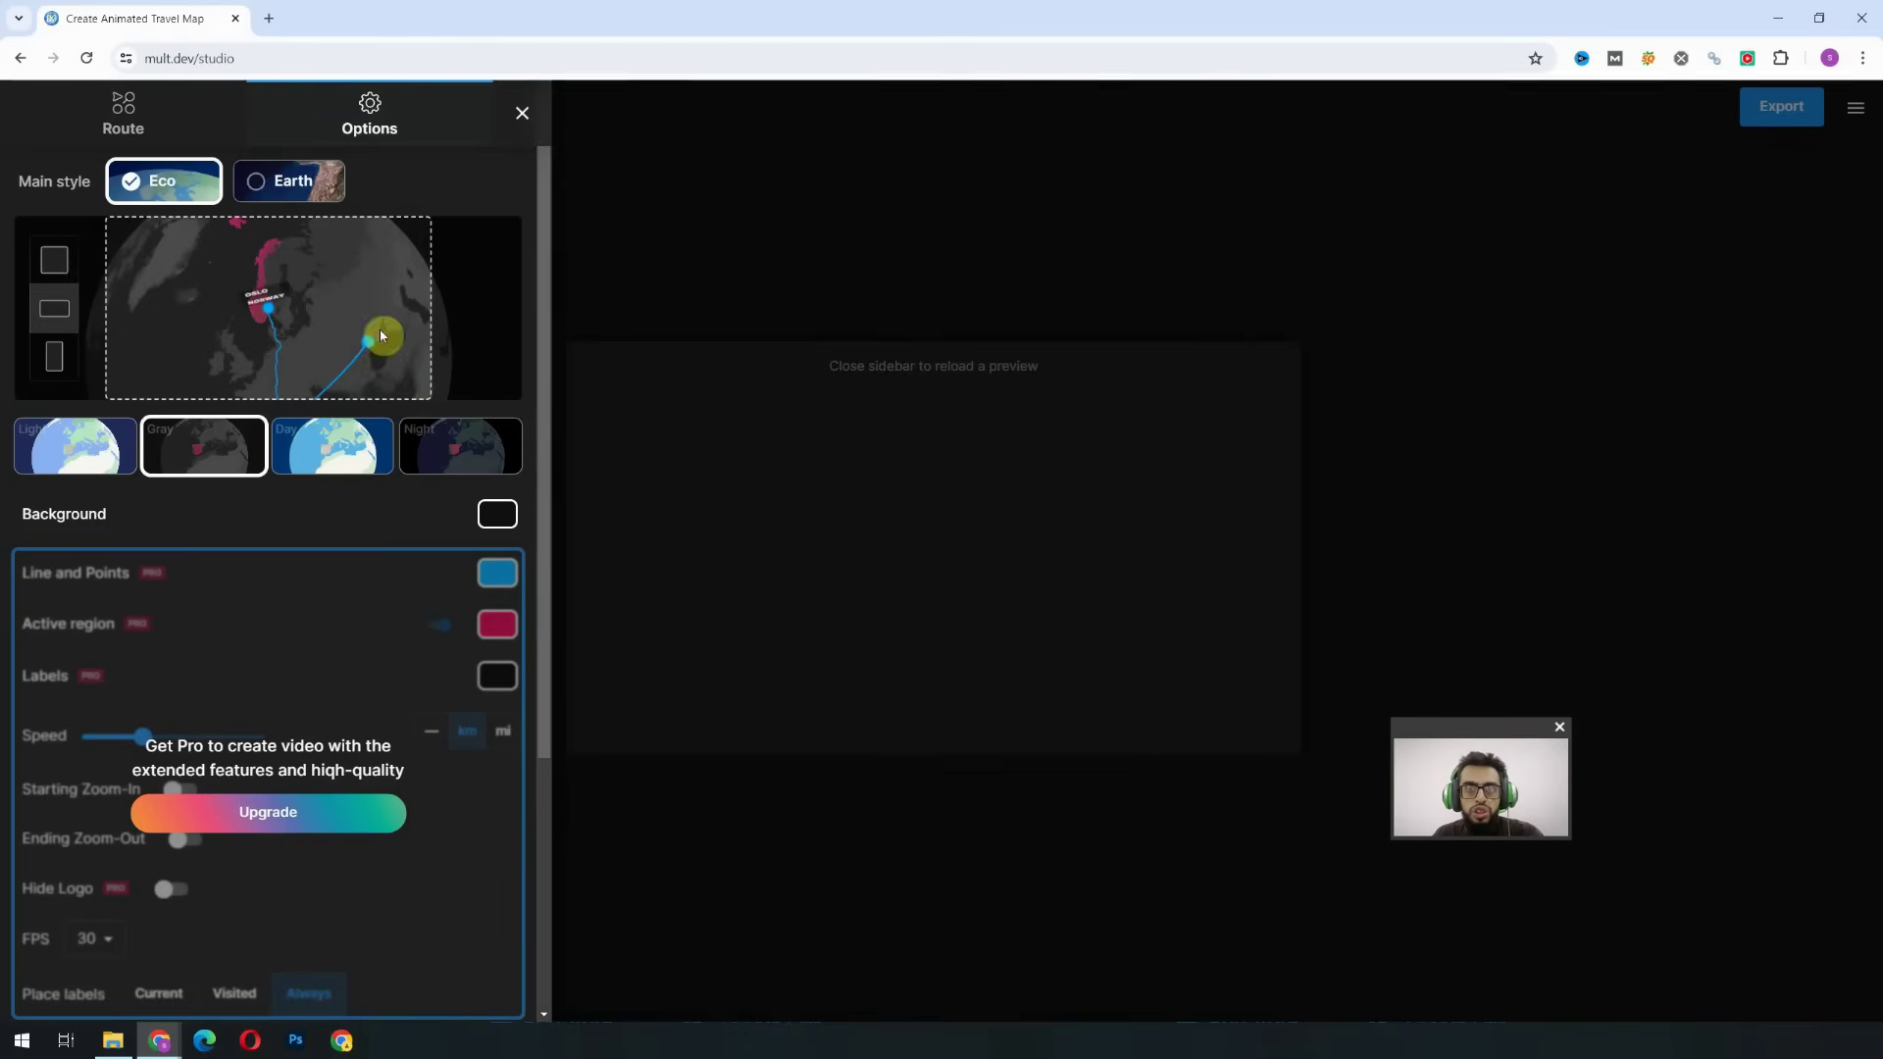
{"action": "left_click", "coordinate": [55, 361]}
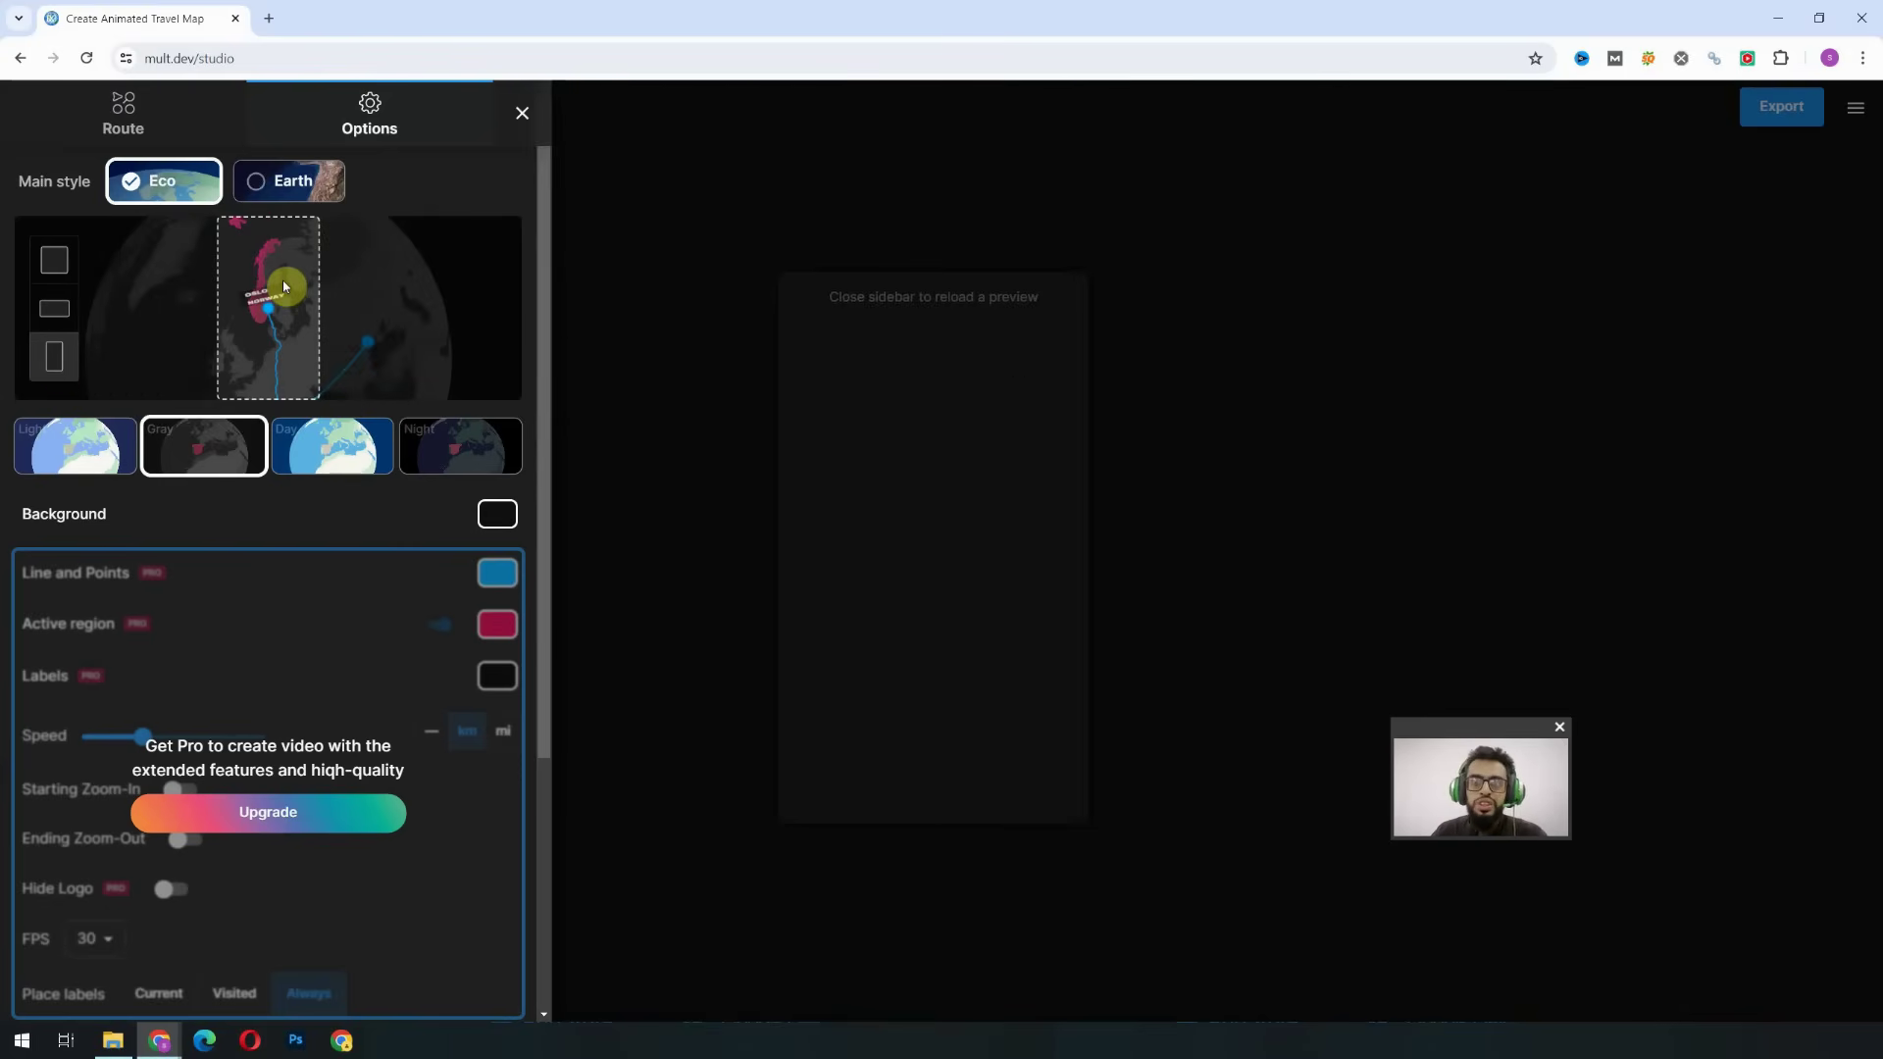
Step: Turn on country names and flags, keep labels in English, and preview the vertical map
{"action": "scroll", "coordinate": [333, 706], "scroll_direction": "down", "scroll_amount": 3}
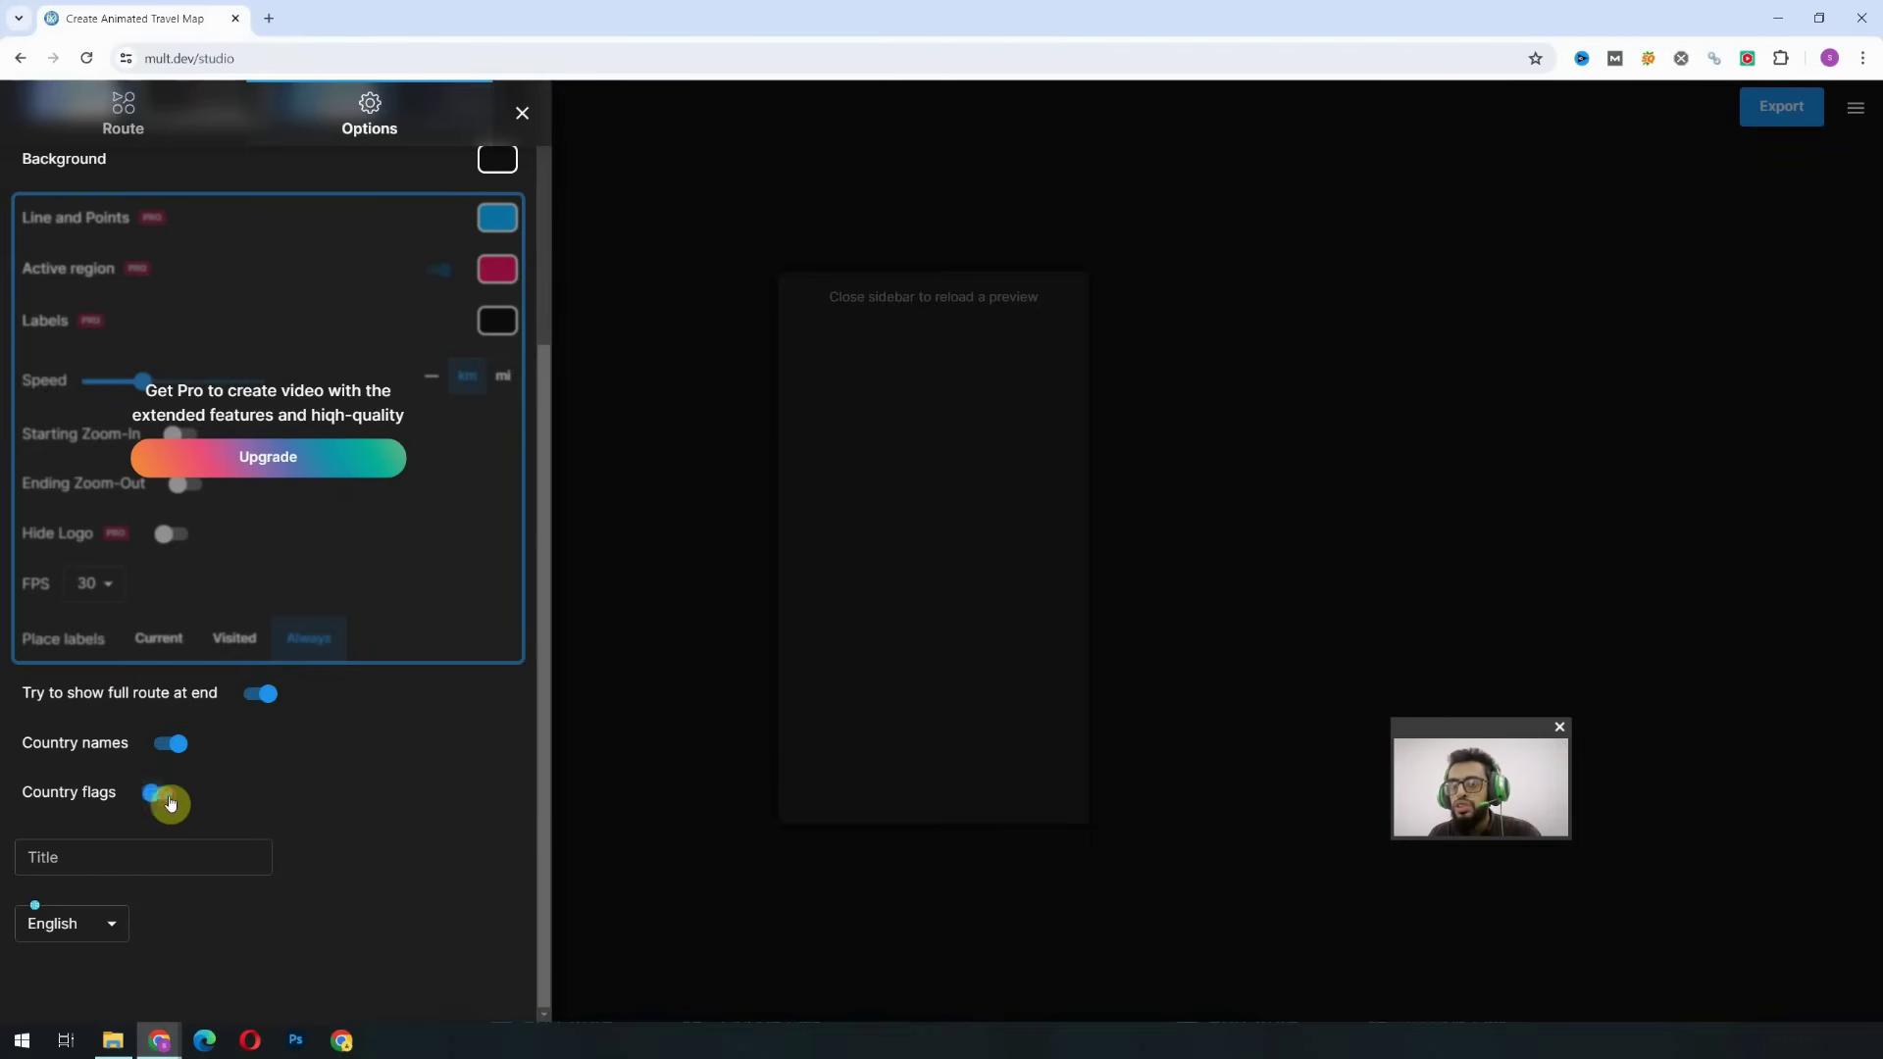
{"action": "left_click", "coordinate": [677, 512]}
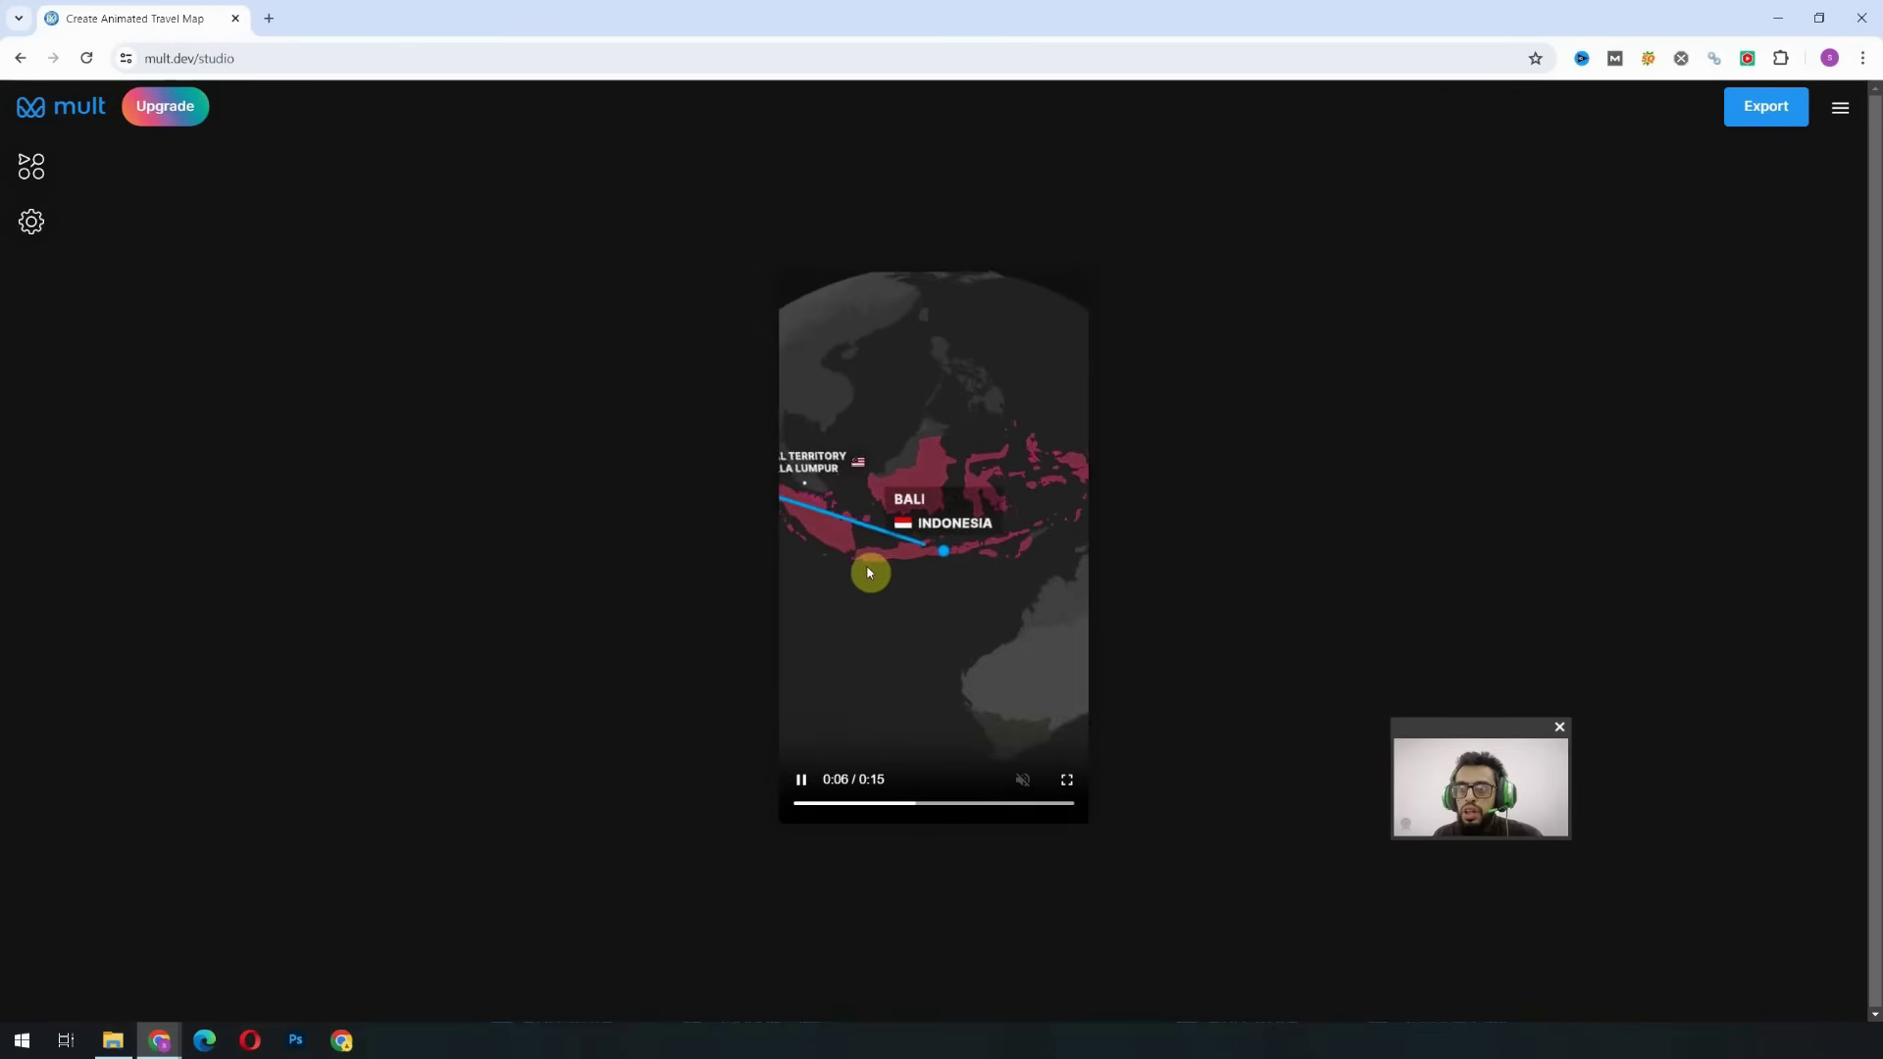
{"action": "left_click", "coordinate": [32, 221]}
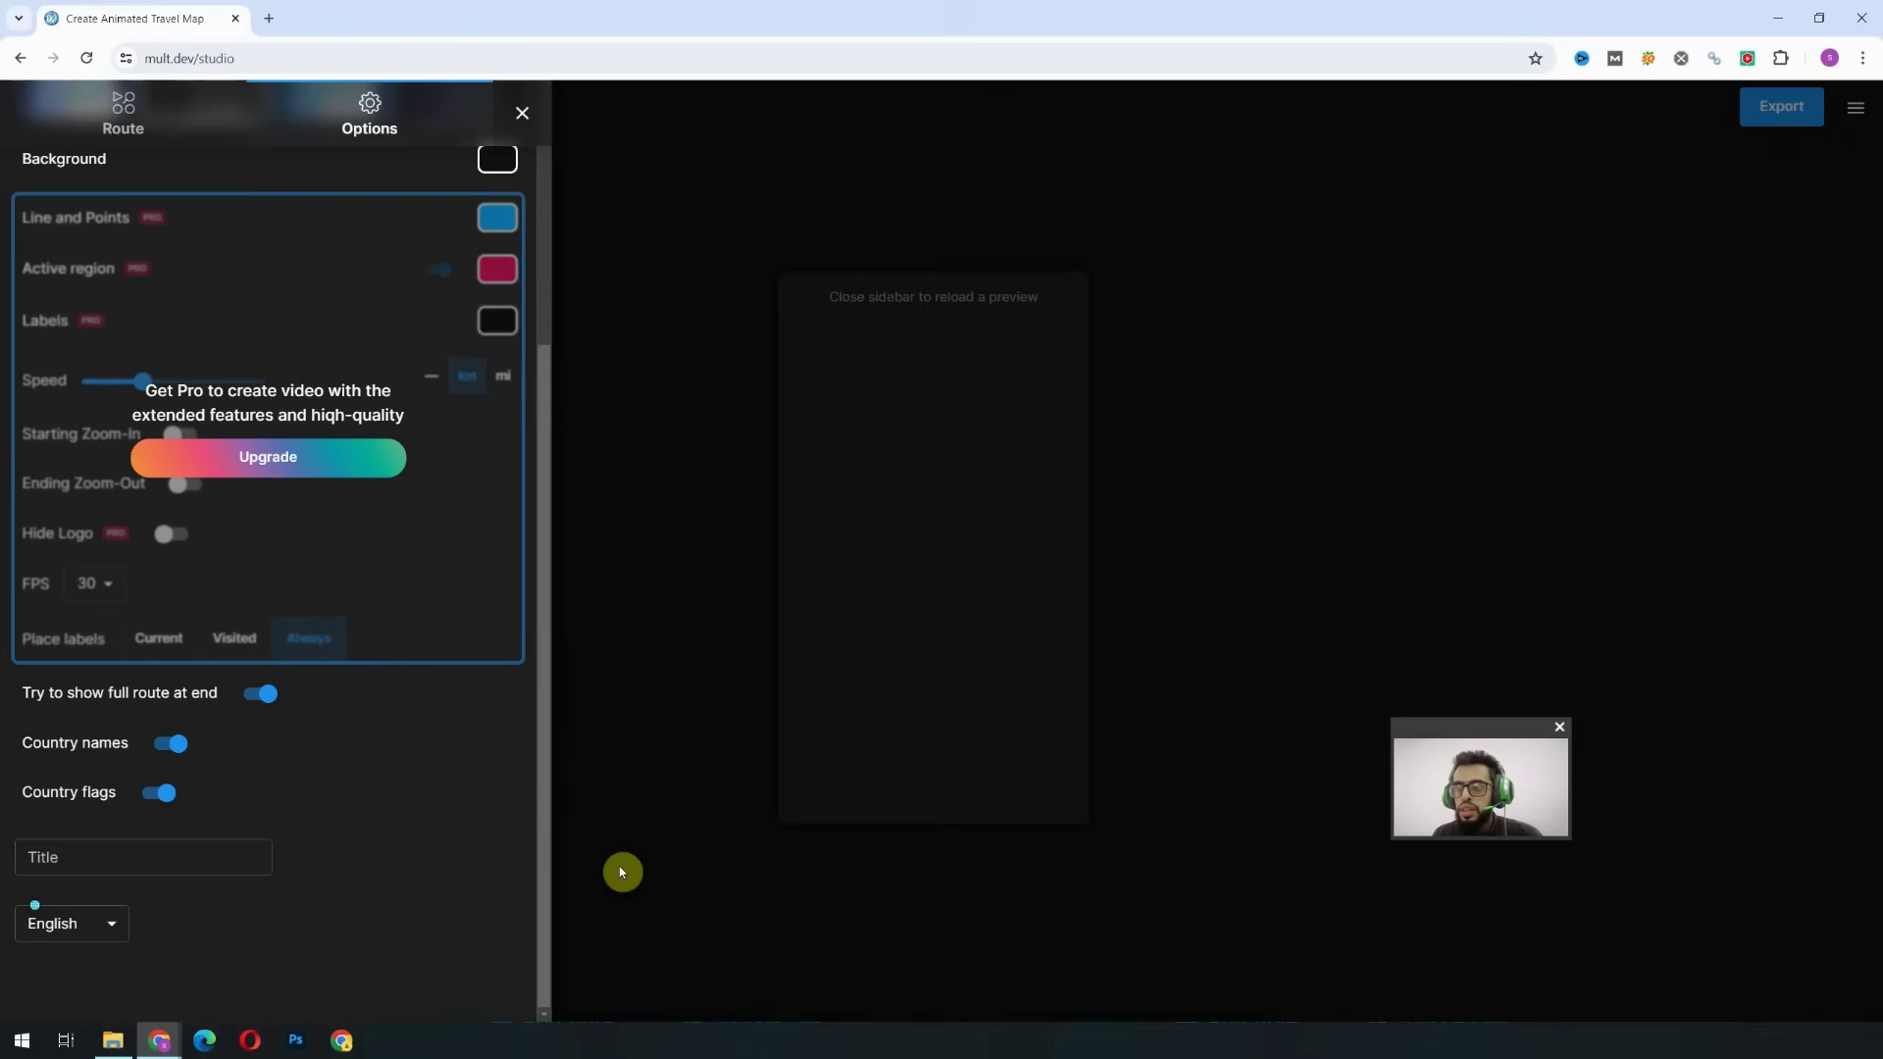
{"action": "left_click", "coordinate": [77, 932]}
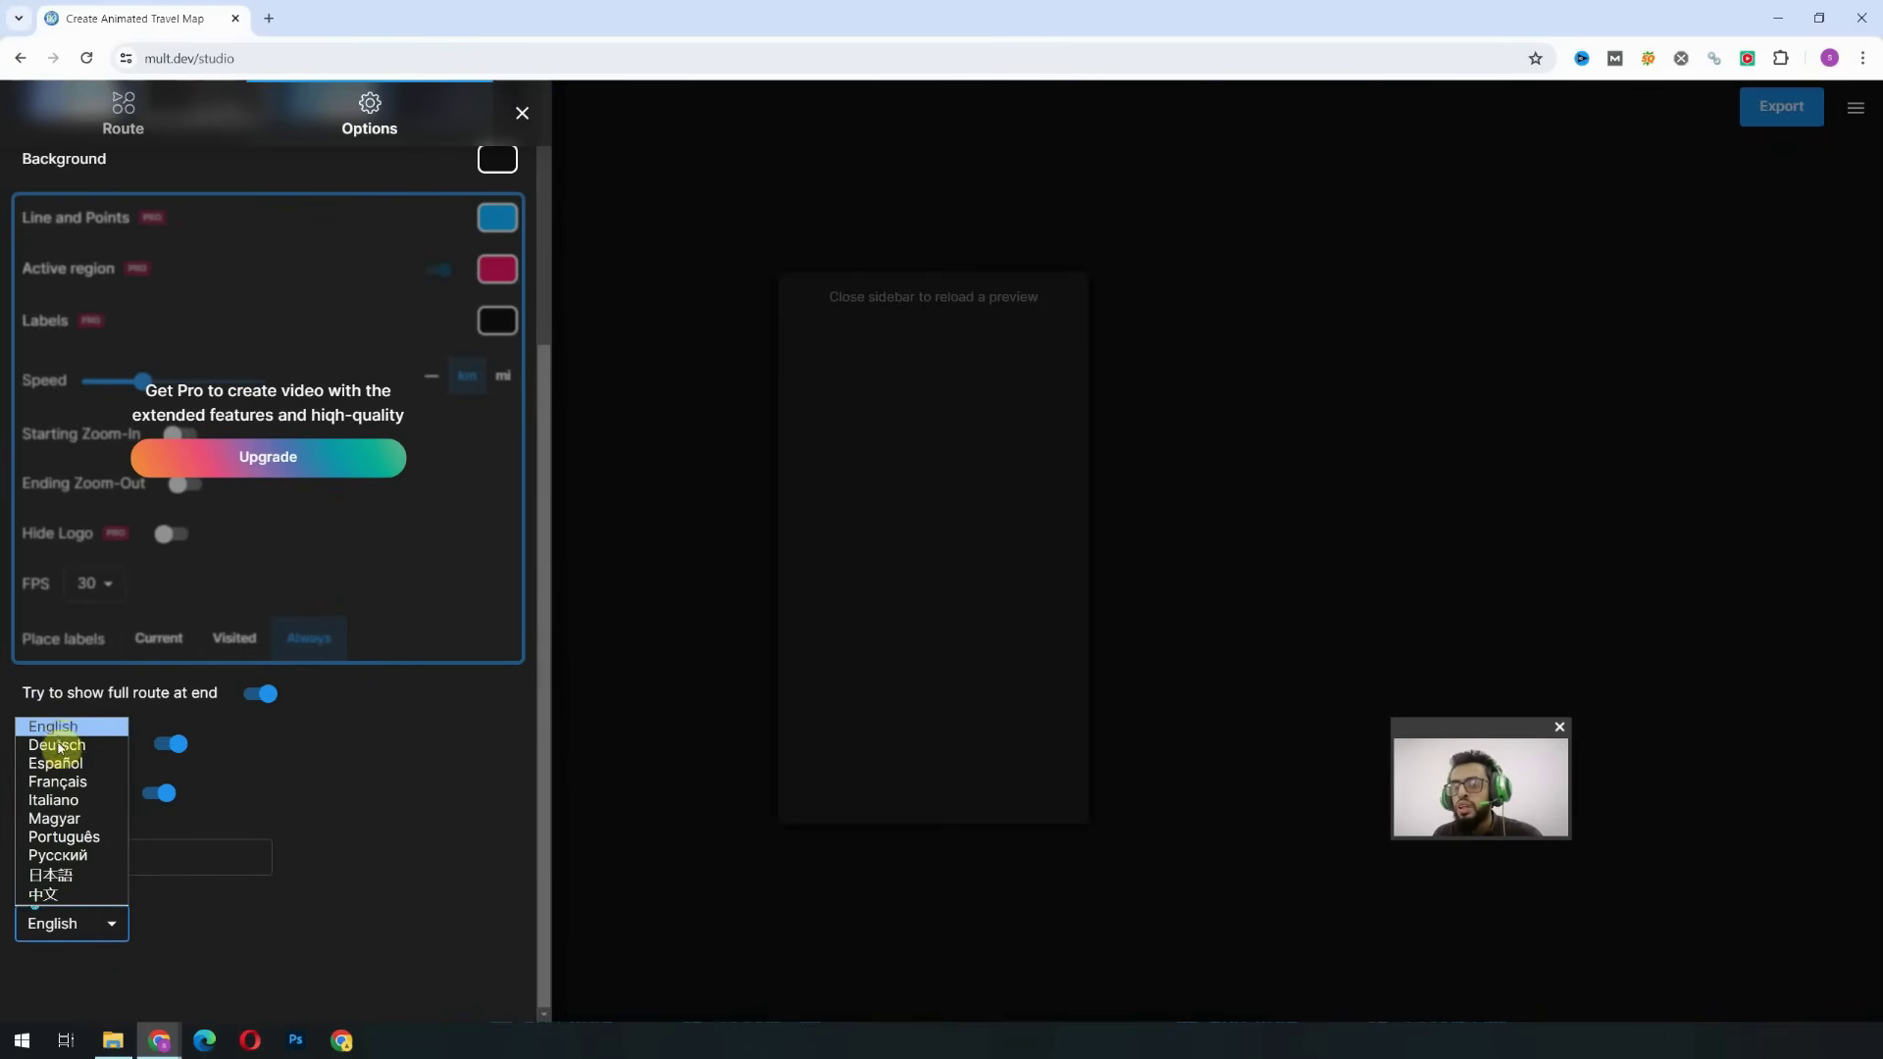
{"action": "left_click", "coordinate": [223, 321]}
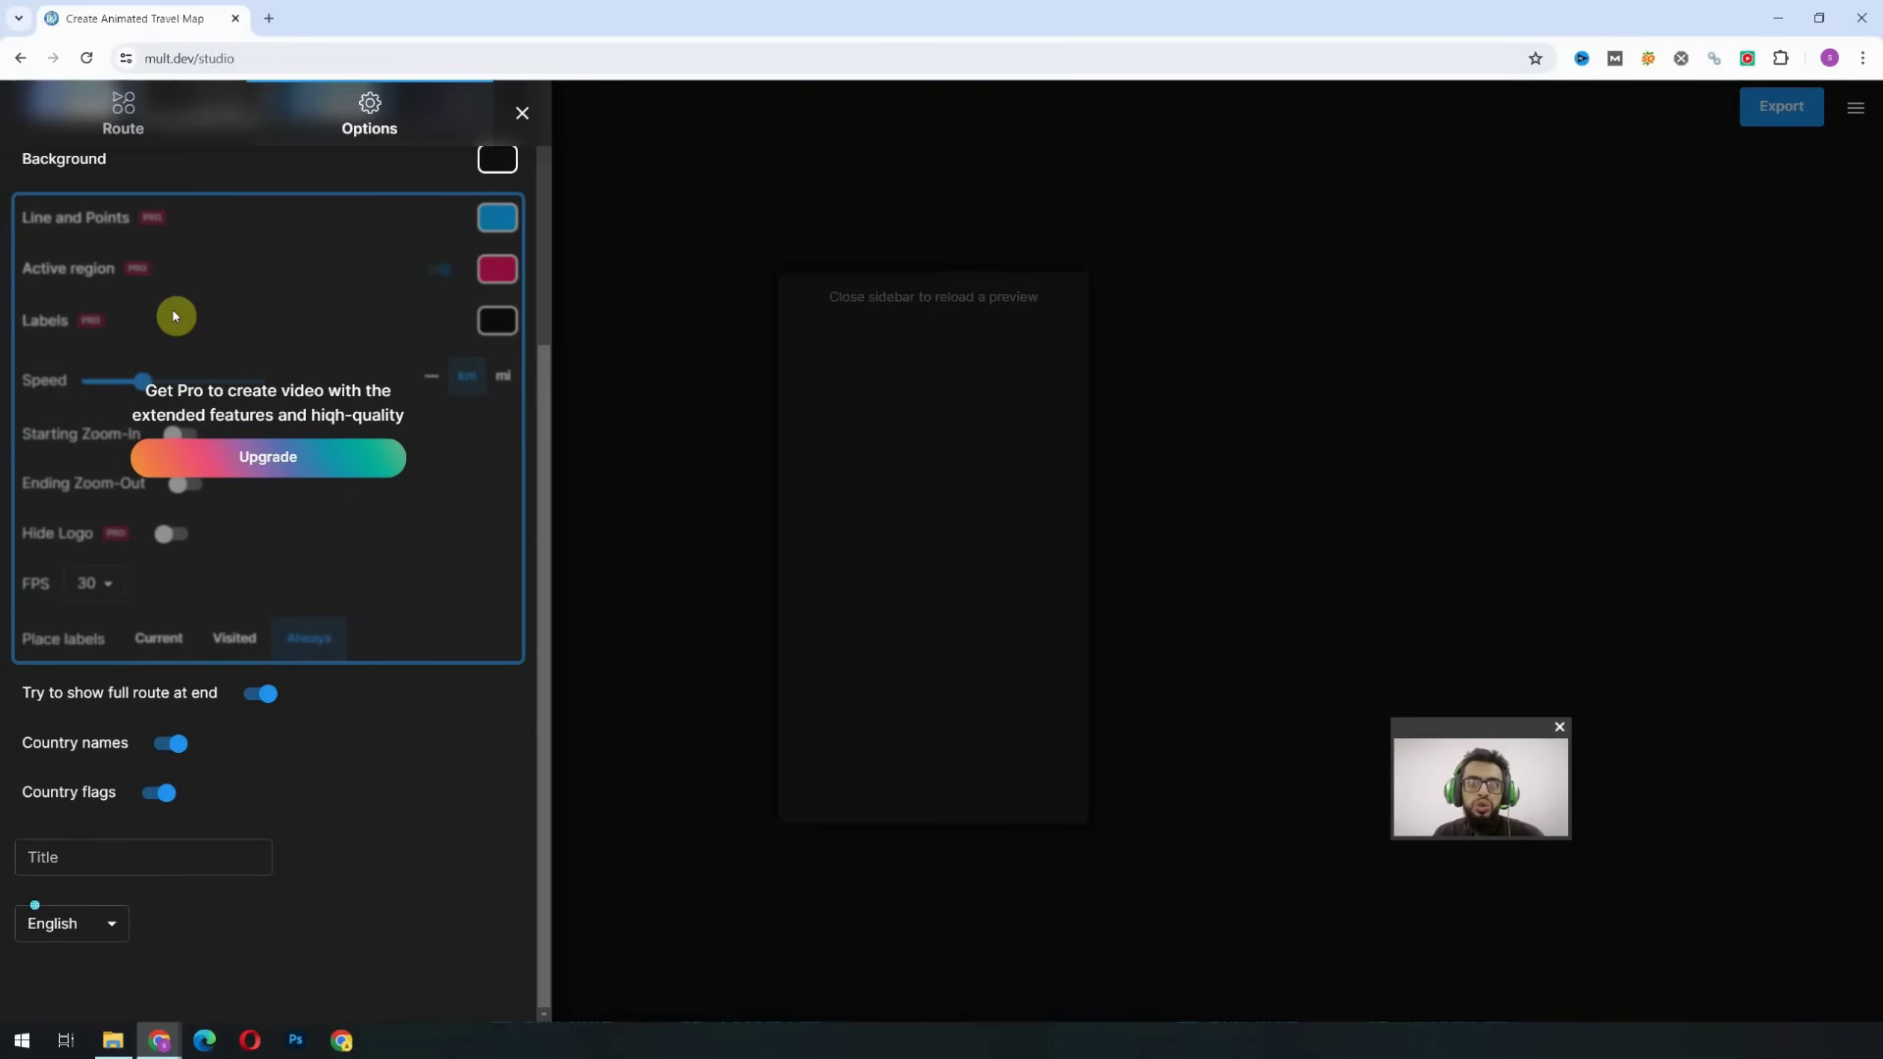
{"action": "left_click", "coordinate": [589, 542]}
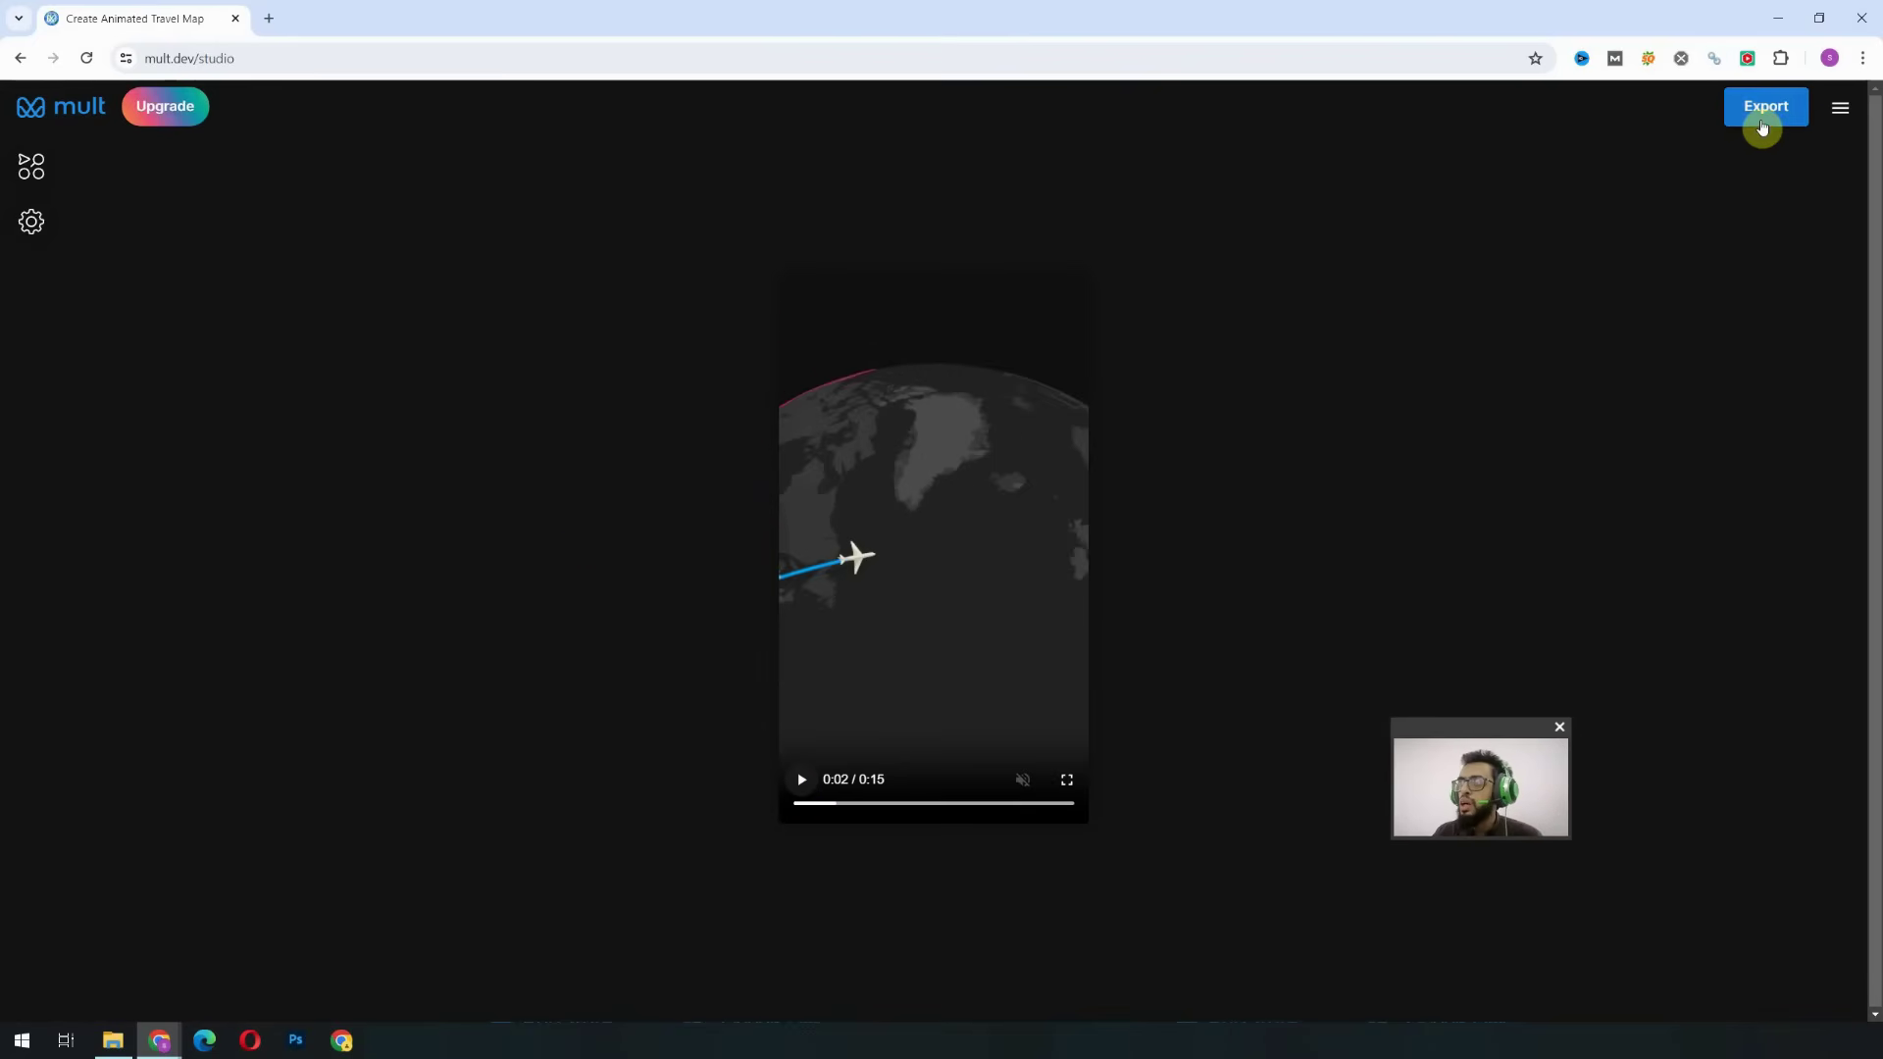
Step: Set up the video export as vertical 432×768 at 30 FPS
{"action": "left_click", "coordinate": [1766, 111]}
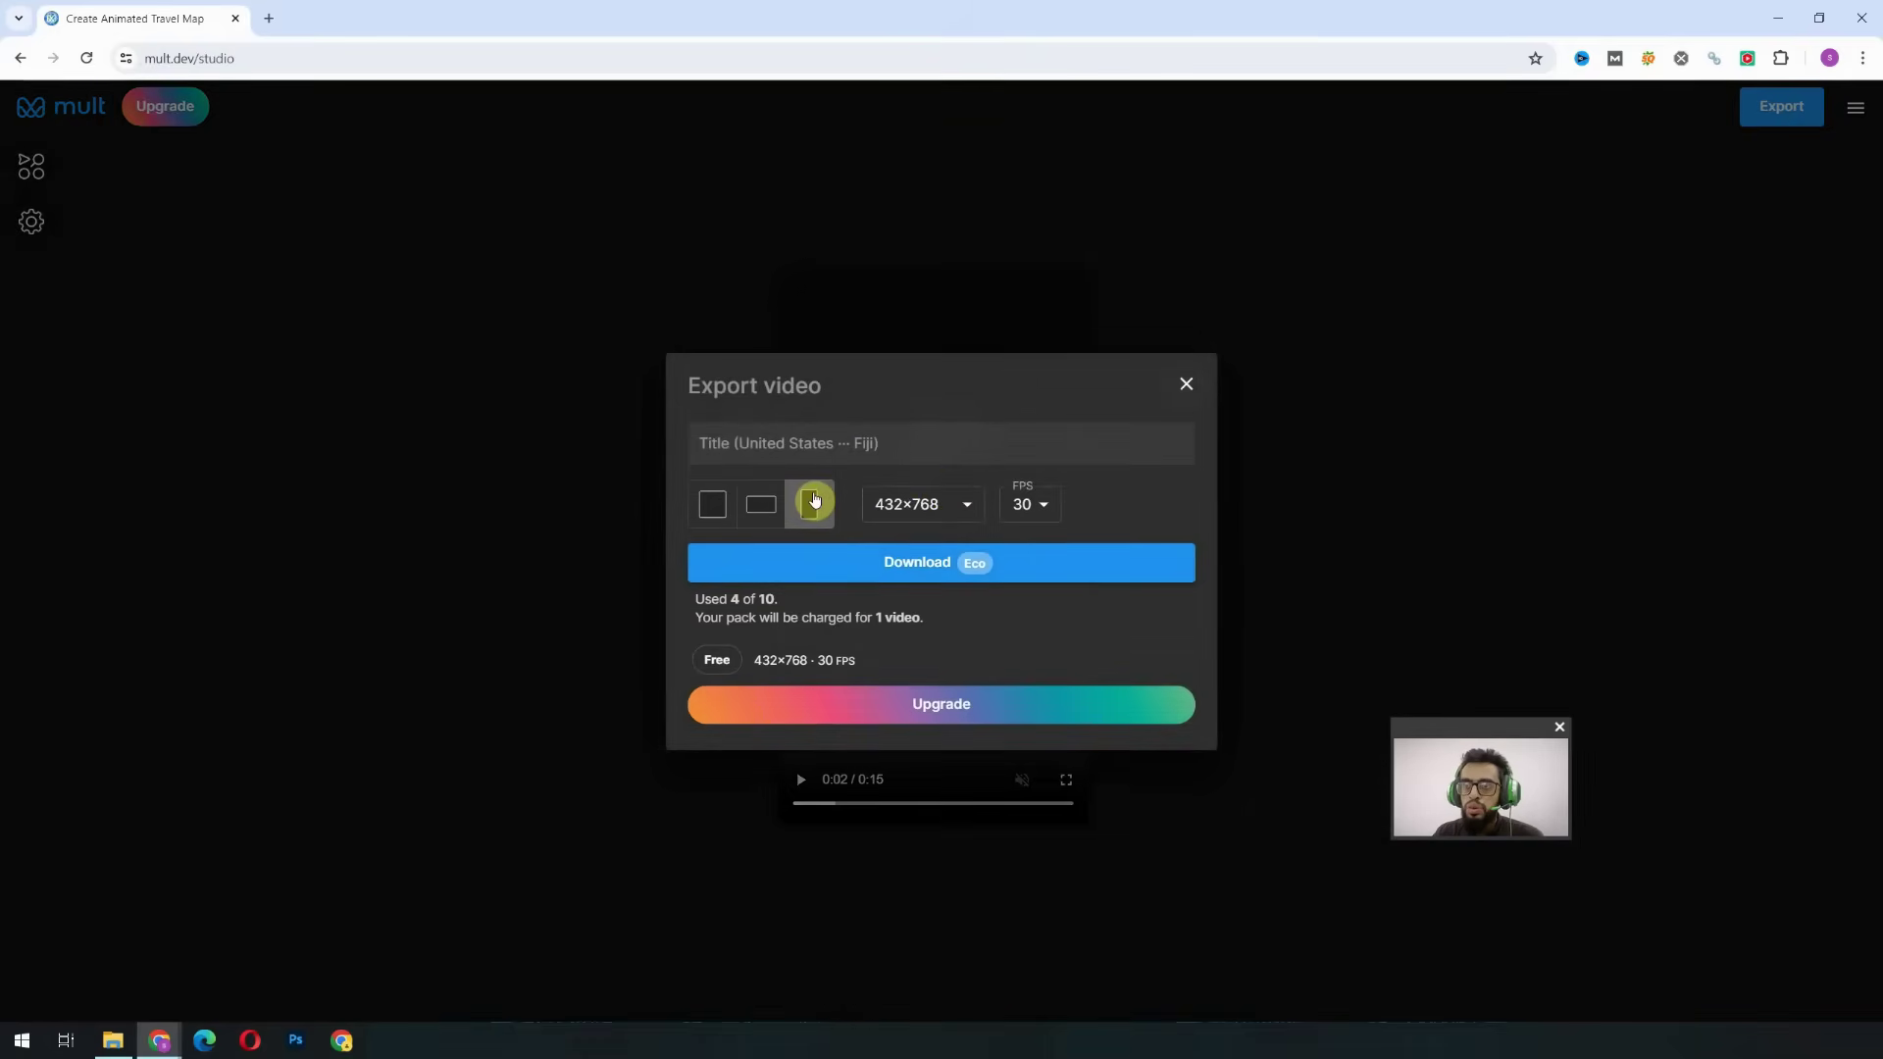
{"action": "left_click", "coordinate": [927, 504]}
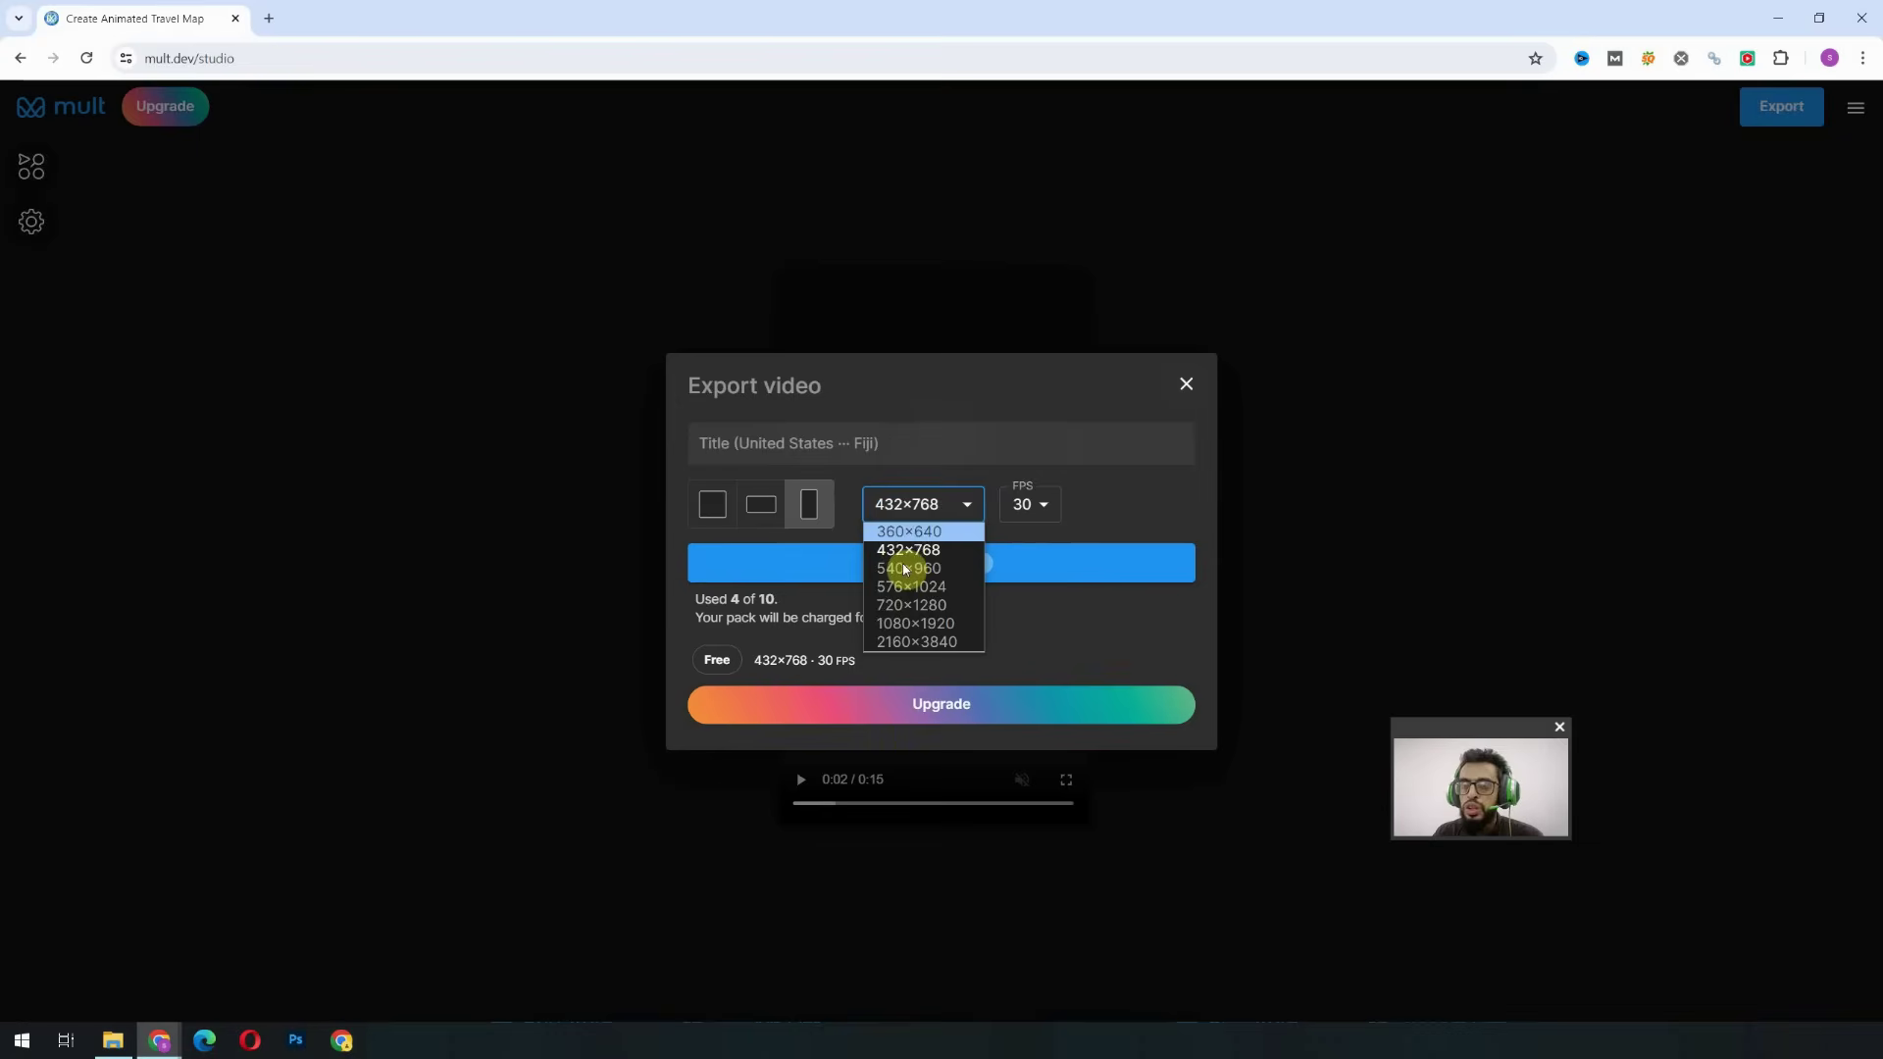
{"action": "left_click", "coordinate": [1030, 504]}
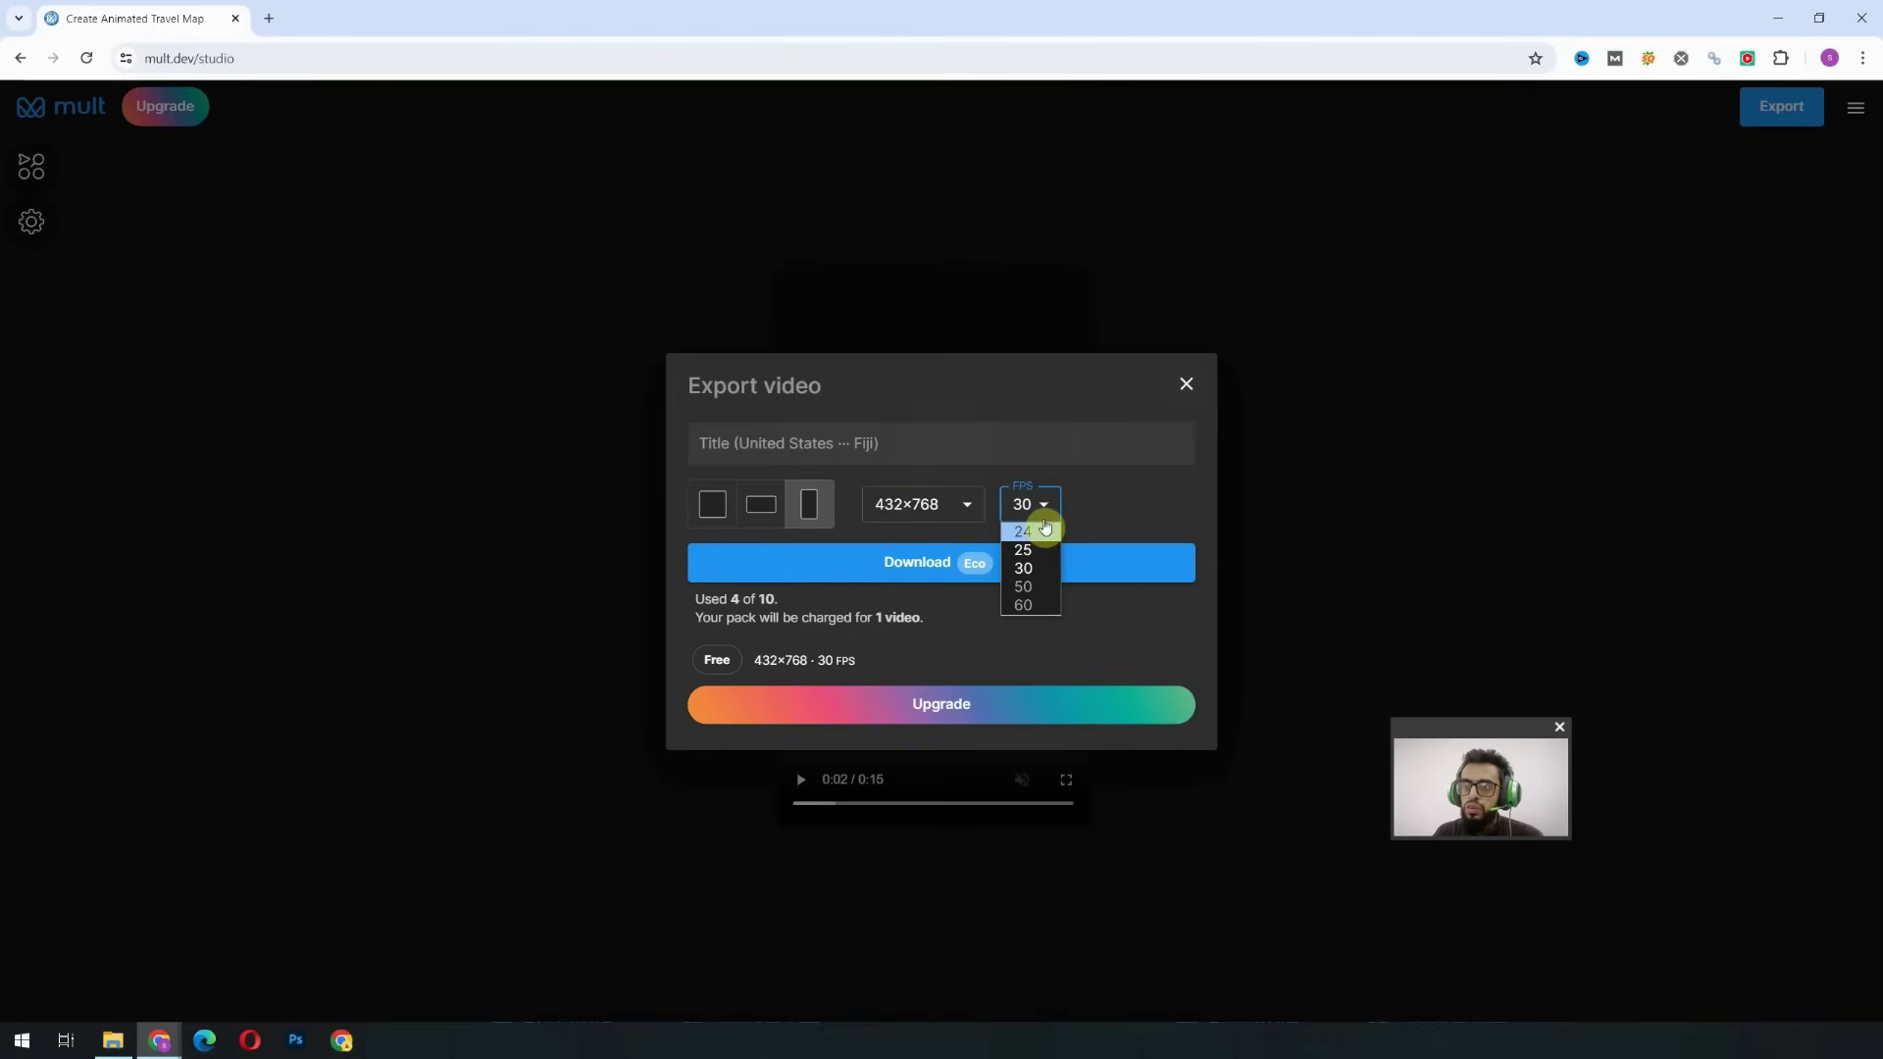
{"action": "left_click", "coordinate": [1025, 567]}
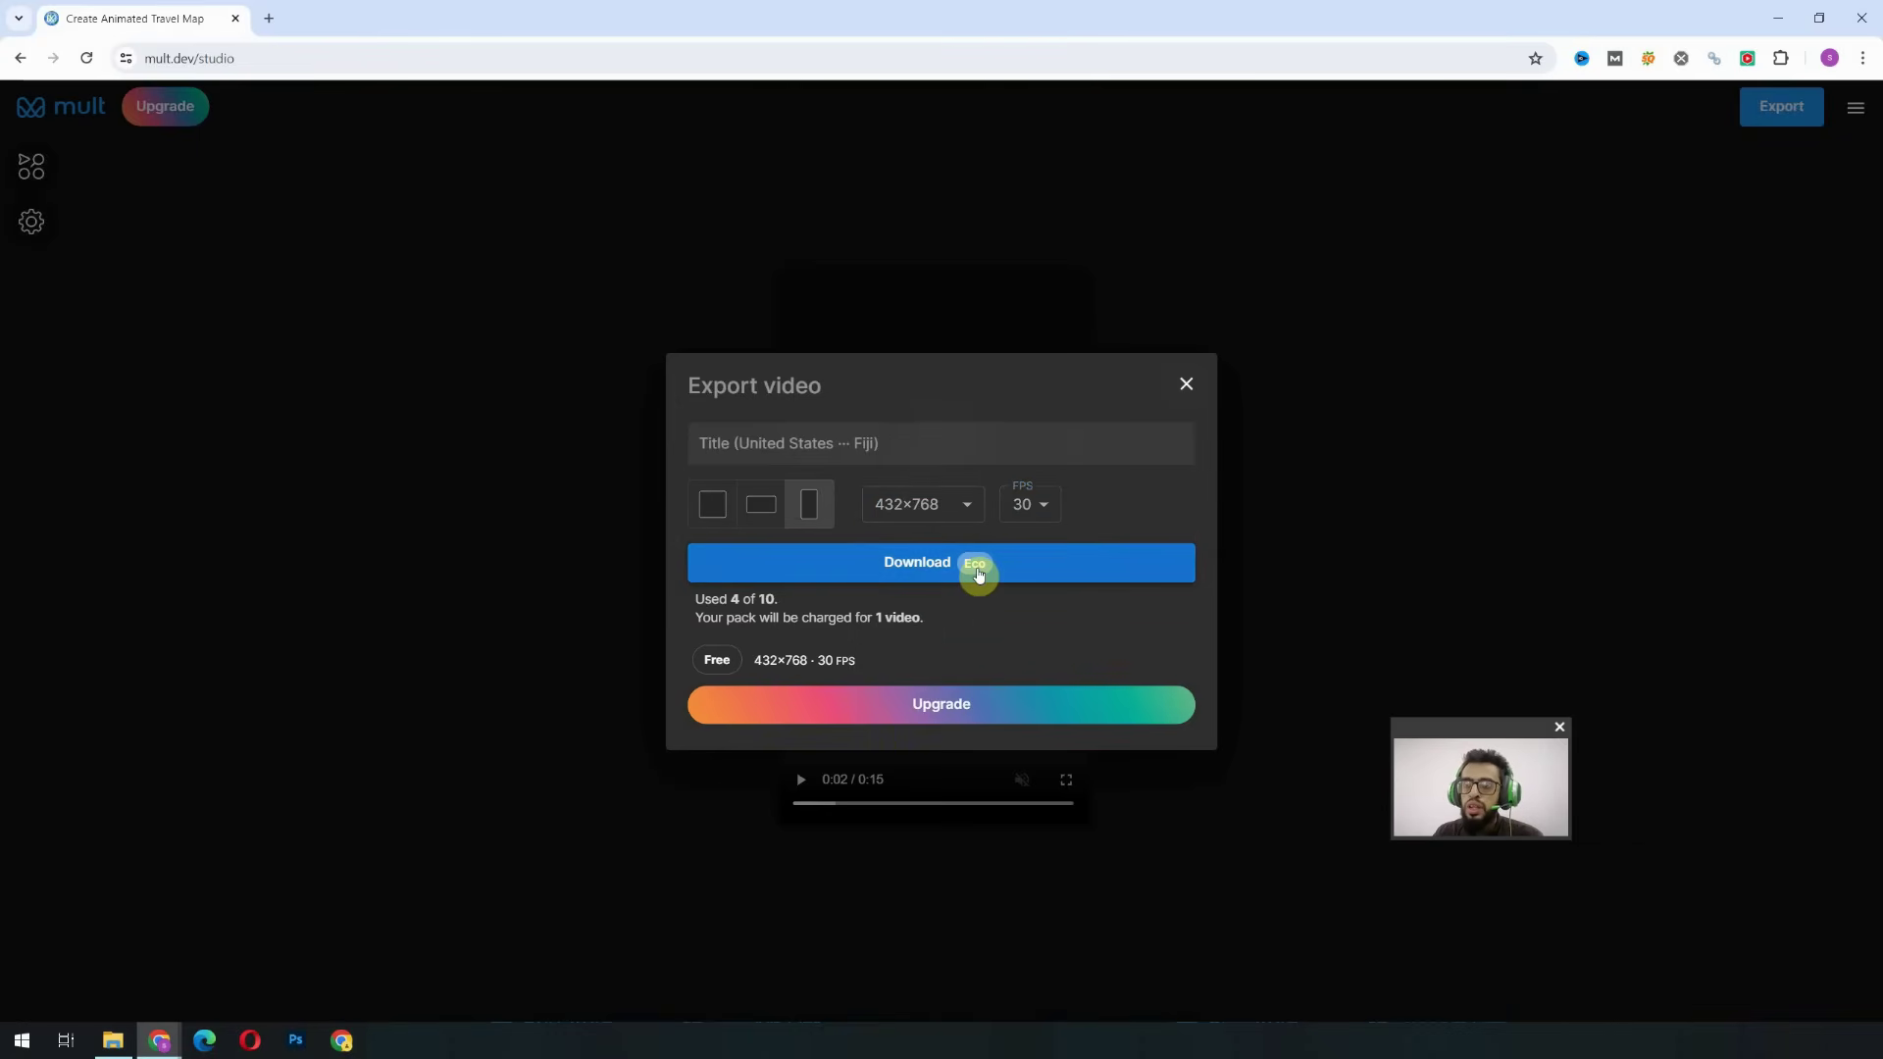